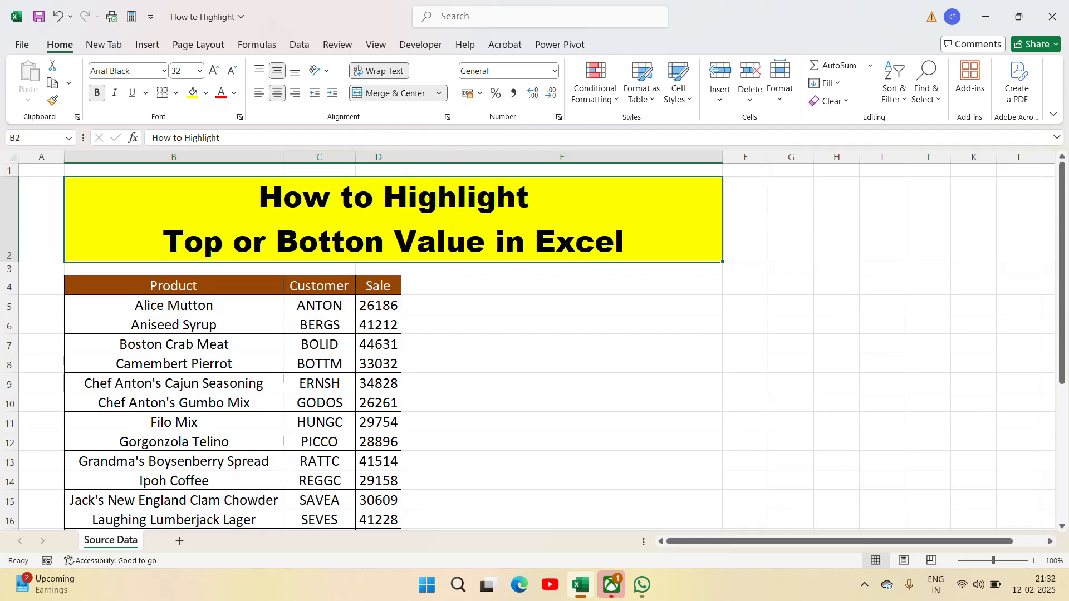
# Step: Examine the Product, Customer and Sale columns of the source data table down to its last row
pyautogui.click(348, 312)
pyautogui.click(385, 309)
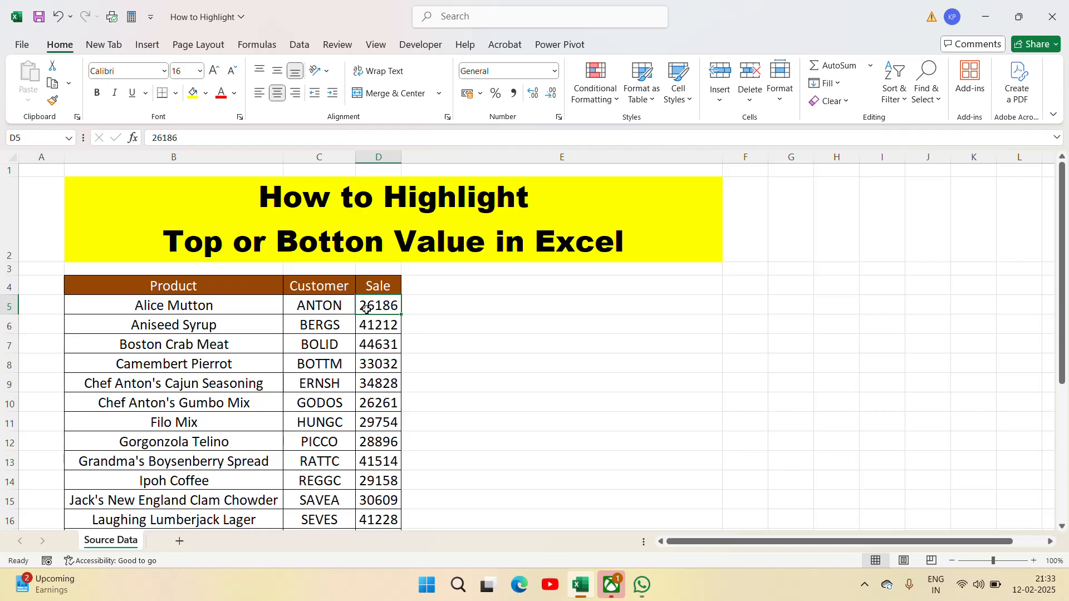
pyautogui.click(150, 287)
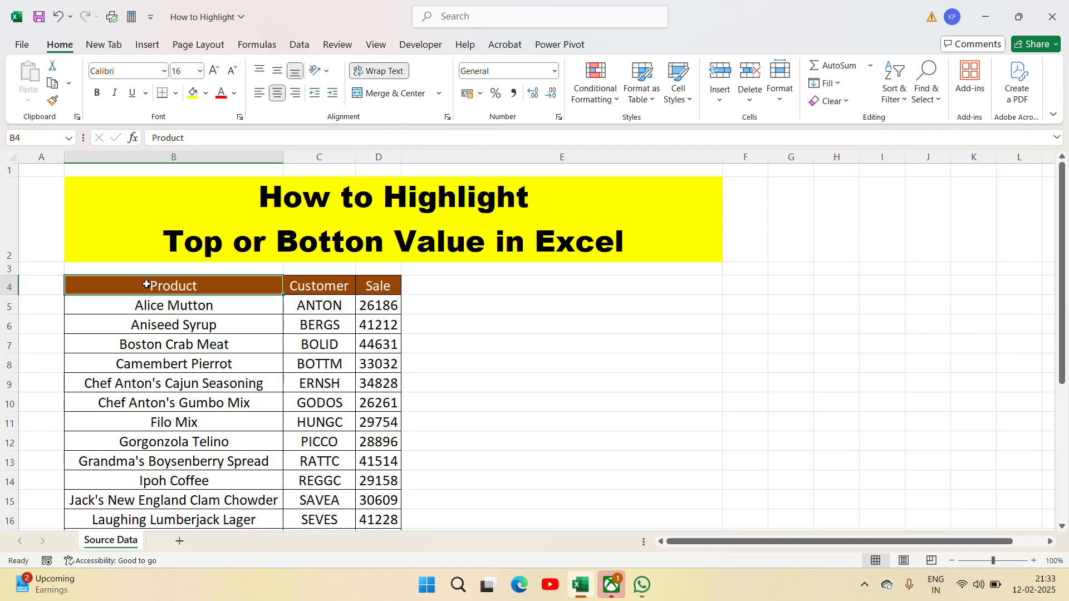
pyautogui.click(322, 293)
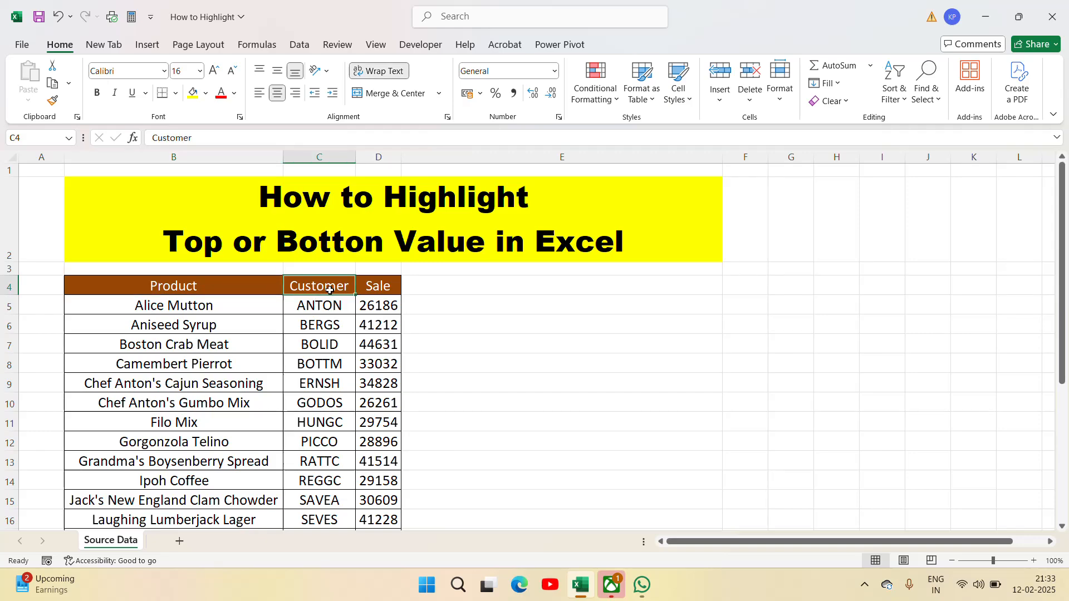
pyautogui.click(373, 287)
pyautogui.press('Down')
pyautogui.press('Down')
pyautogui.press('Down')
pyautogui.press('Down')
pyautogui.press('Down')
pyautogui.press('Down')
pyautogui.press('Down')
pyautogui.press('Down')
pyautogui.press('Down')
pyautogui.press('Down')
pyautogui.press('Down')
pyautogui.press('Down')
pyautogui.press('Down')
pyautogui.press('Down')
pyautogui.press('Down')
pyautogui.press('Down')
pyautogui.press('Down')
pyautogui.press('Down')
pyautogui.press('Down')
pyautogui.press('Down')
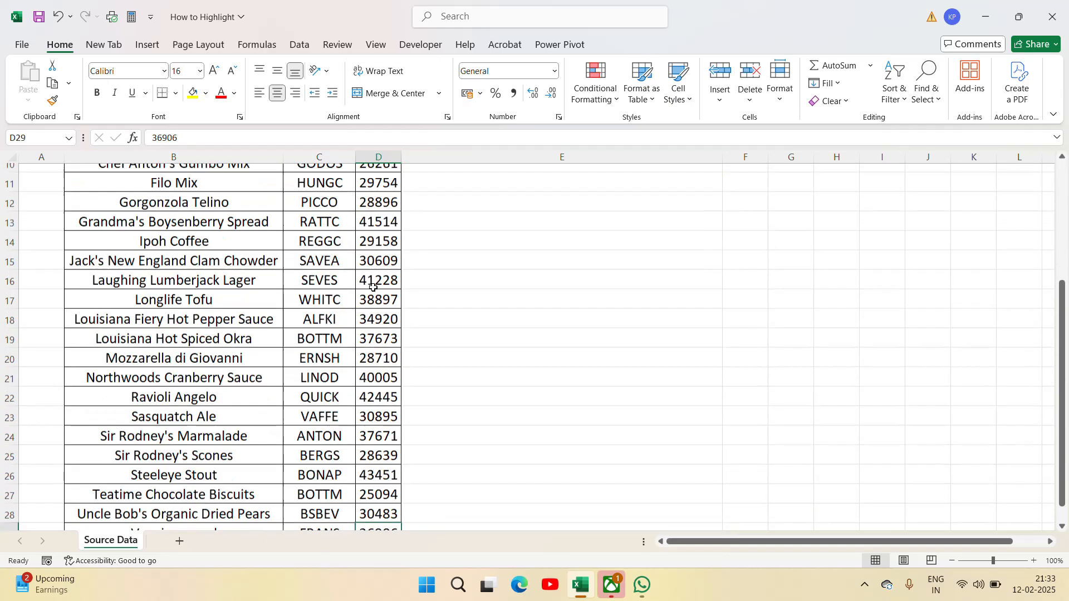
pyautogui.hotkey('ctrl', 'Up')
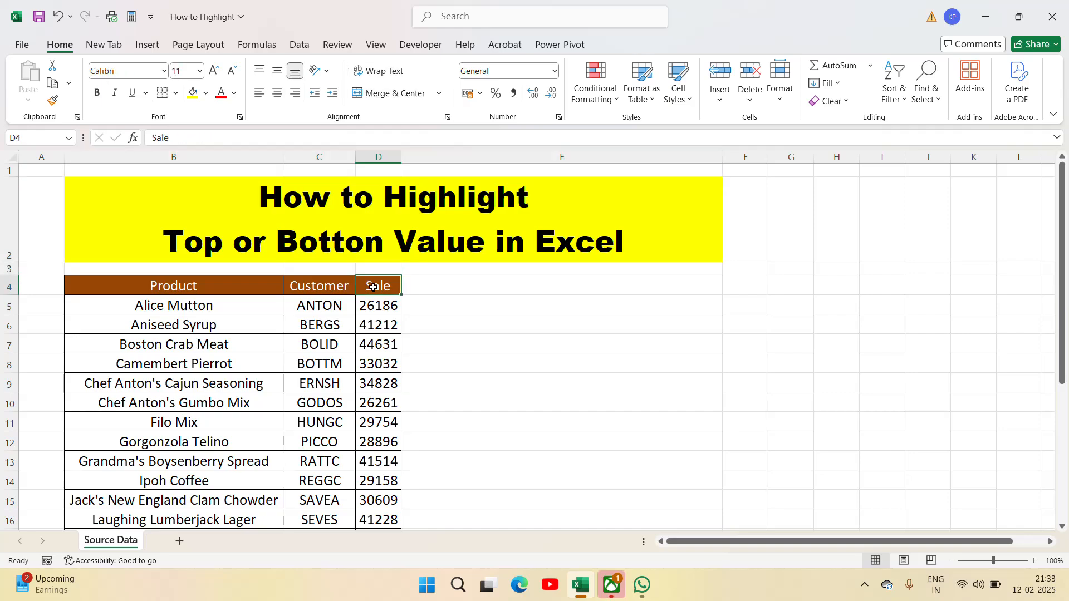
pyautogui.press('Down')
pyautogui.hotkey('ctrl', 'Left')
pyautogui.press('Right')
pyautogui.press('Right')
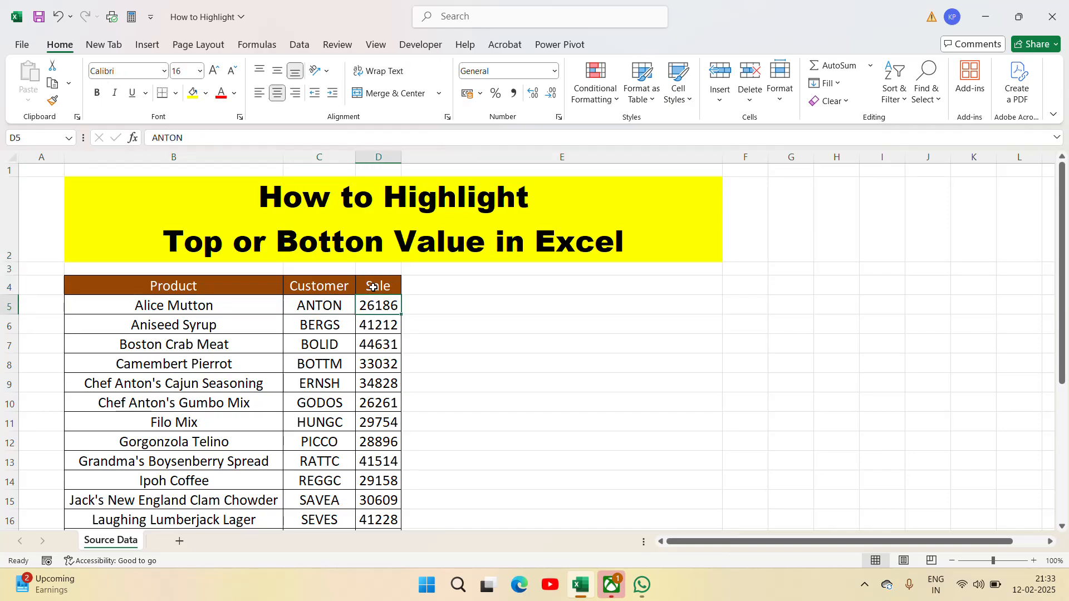
pyautogui.press('Left')
pyautogui.press('Left')
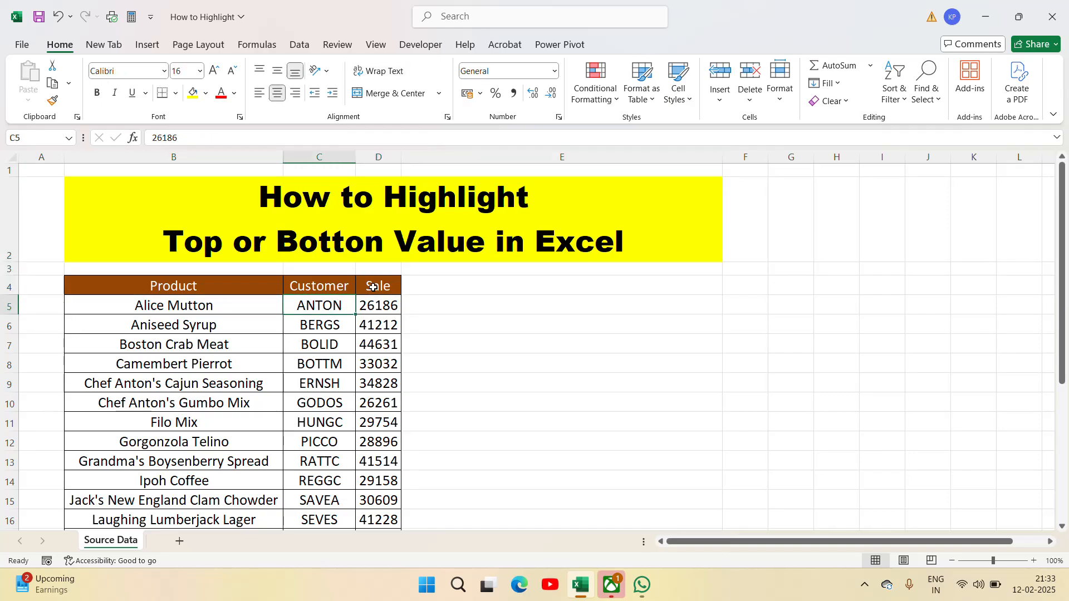
# Step: Start a new conditional formatting rule for the Sale values in D5:D29 that formats only top or bottom ranked values
pyautogui.press('Right')
pyautogui.press('Right')
pyautogui.hotkey('ctrl', 'shift', 'Down')
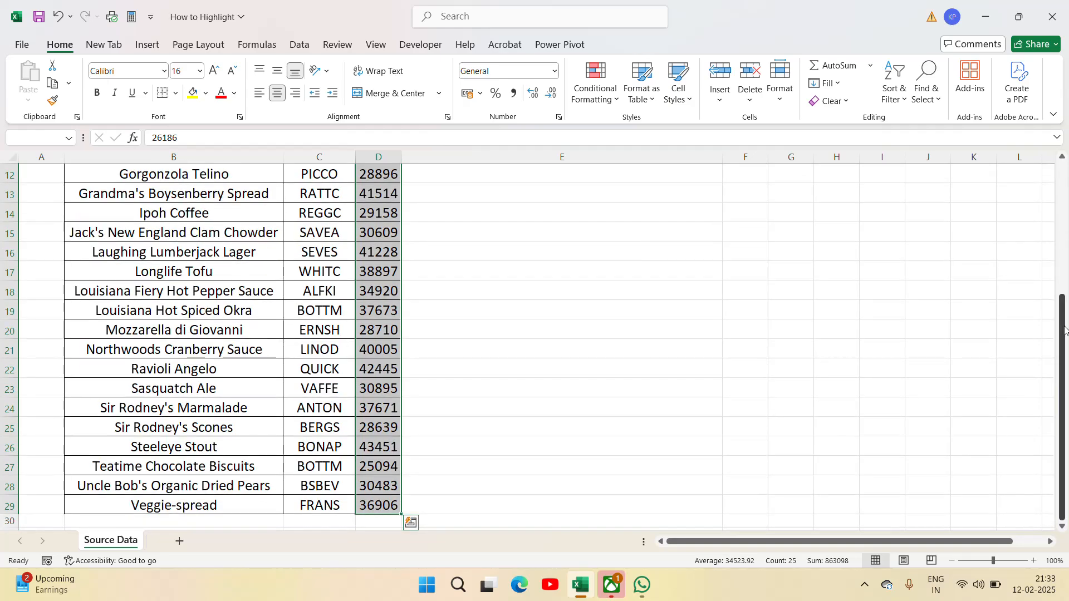
pyautogui.moveTo(1064, 324); pyautogui.dragTo(1066, 204)
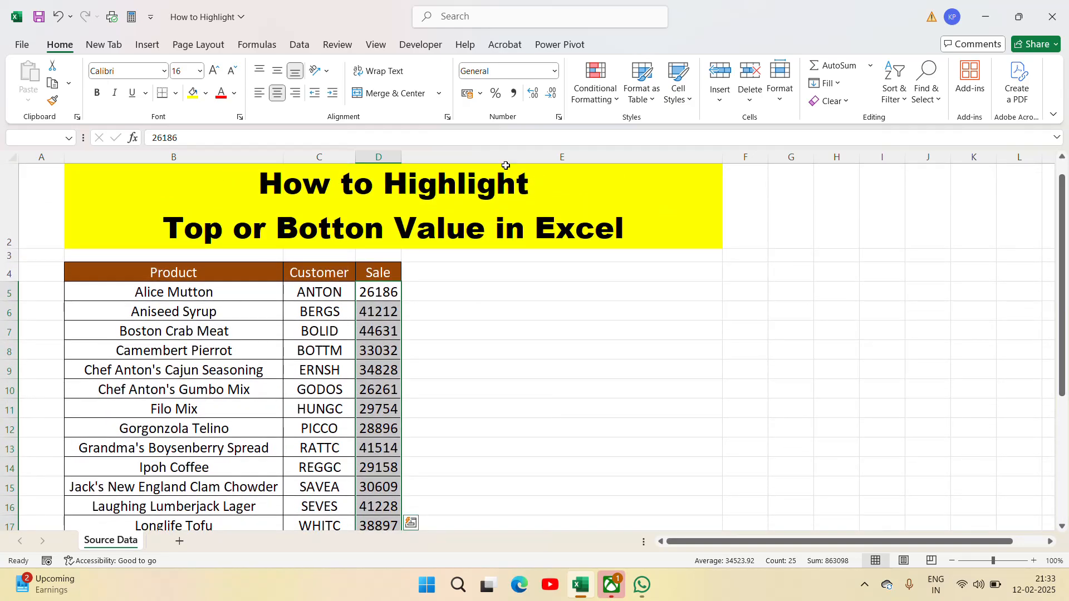
pyautogui.click(614, 106)
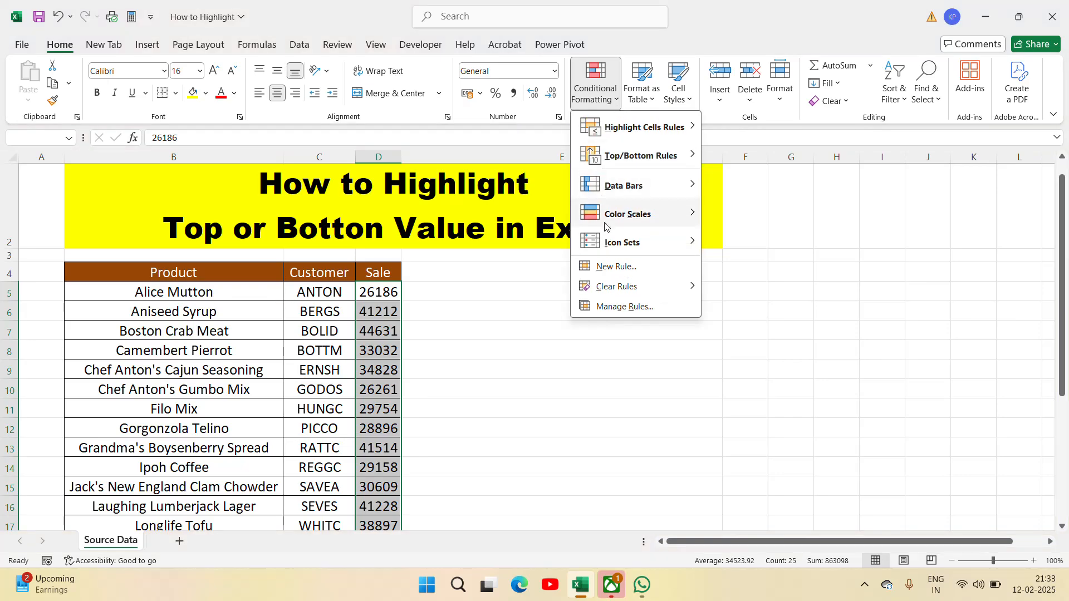
pyautogui.click(611, 265)
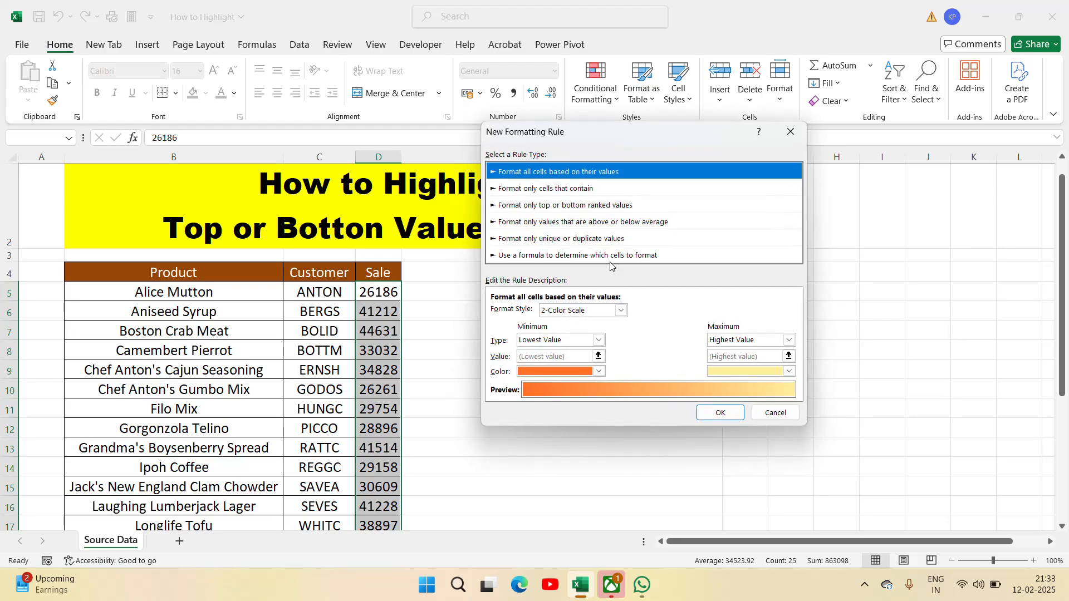
pyautogui.moveTo(590, 125); pyautogui.dragTo(739, 176)
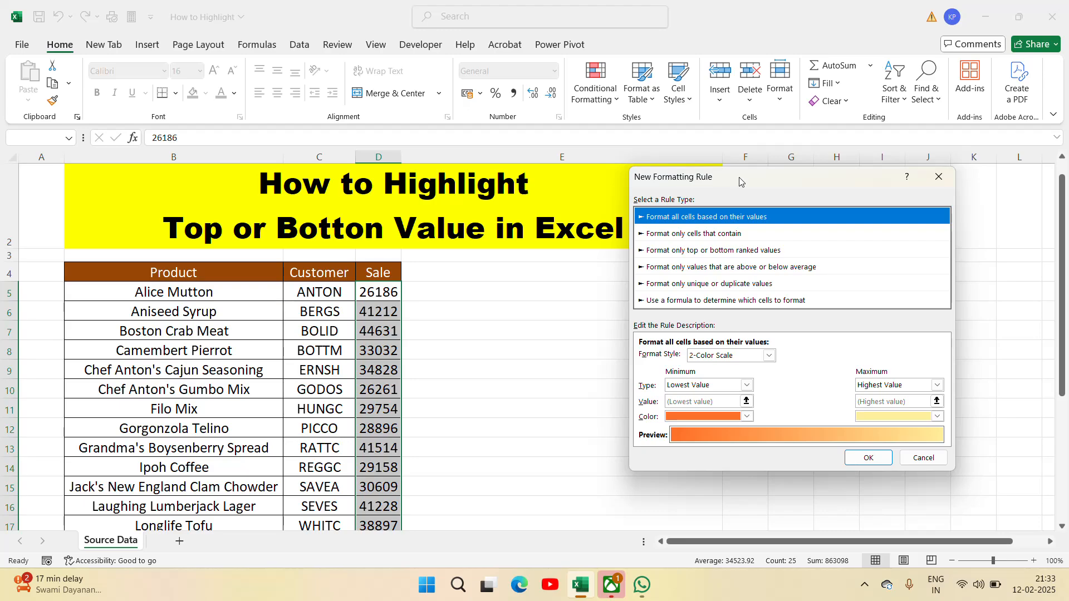
pyautogui.click(686, 253)
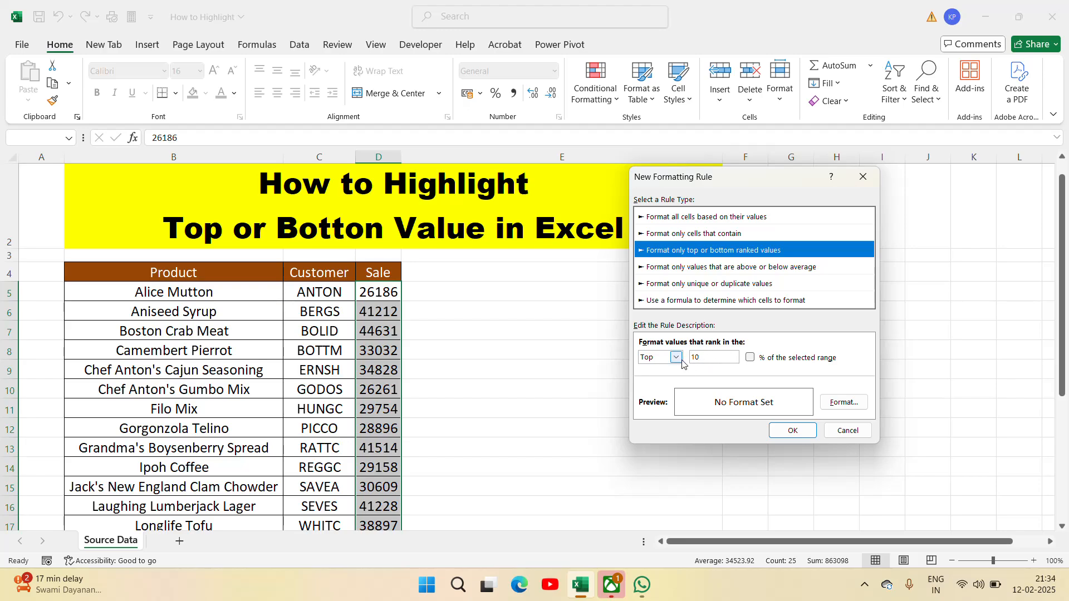
# Step: Give the Top 10 rule a yellow background fill and apply it to the Sale values
pyautogui.click(856, 404)
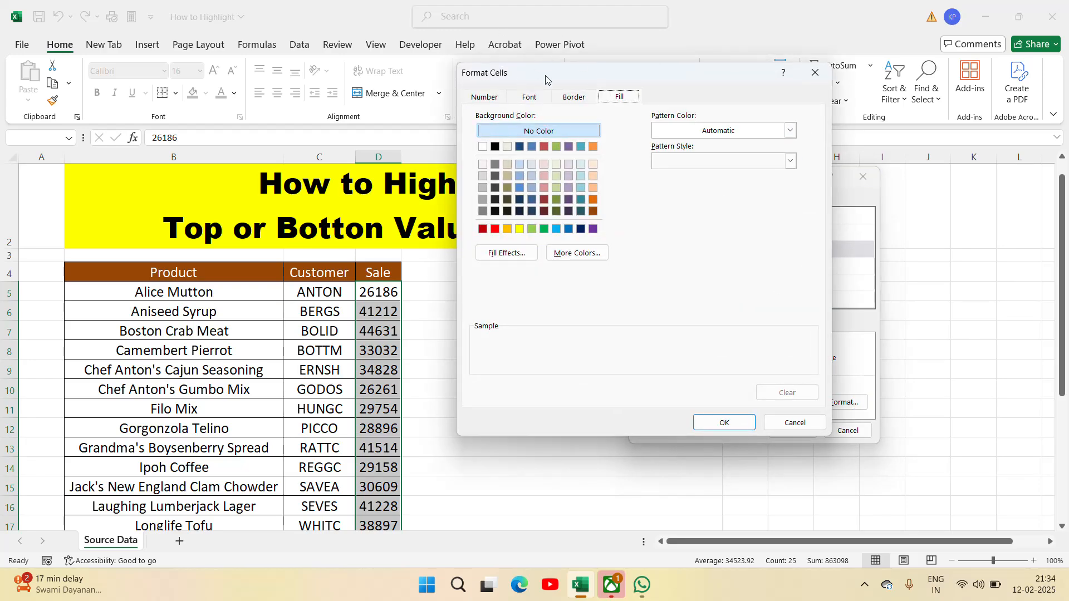
pyautogui.moveTo(545, 80); pyautogui.dragTo(703, 115)
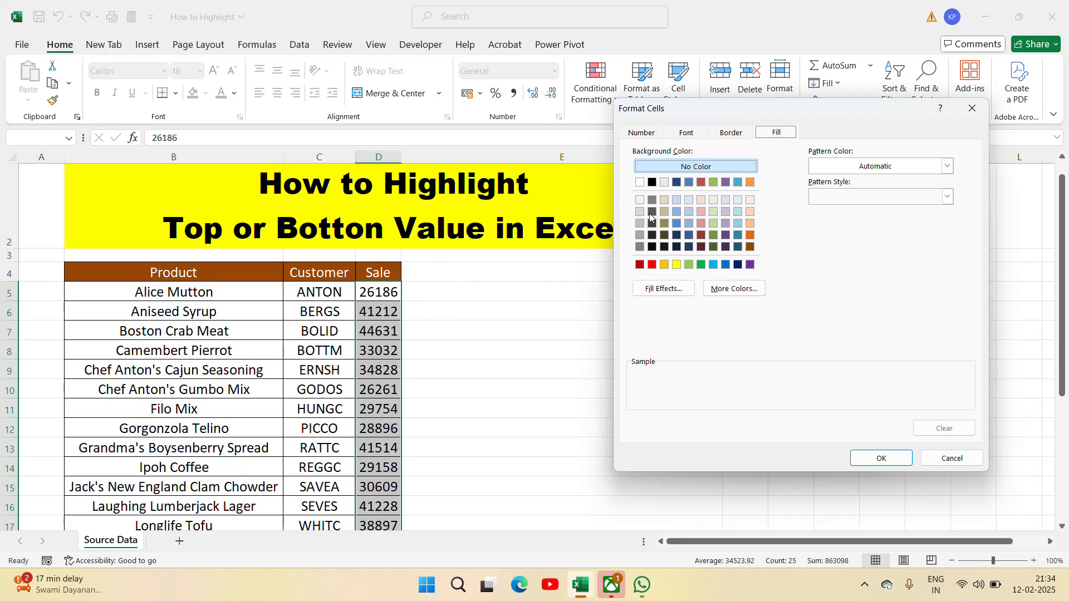
pyautogui.click(677, 266)
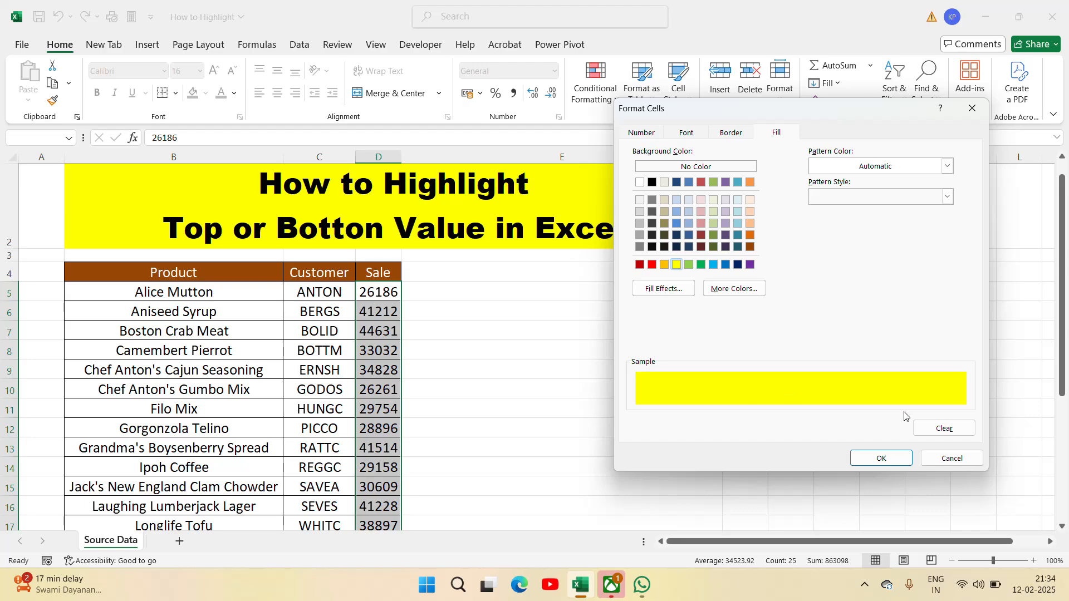
pyautogui.click(881, 458)
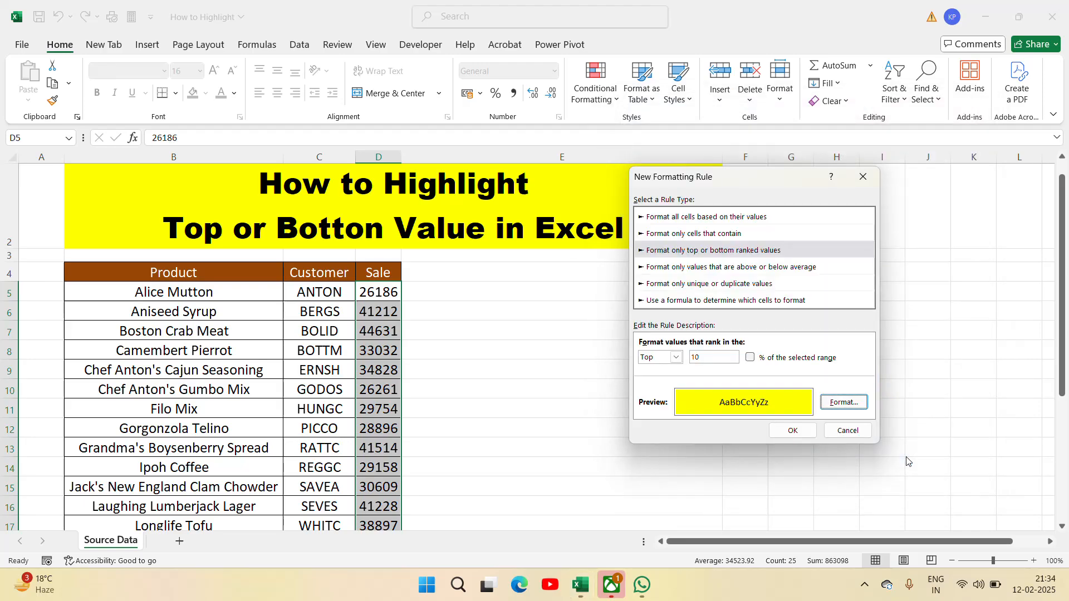
pyautogui.click(801, 436)
# Step: Examine the Sale column from first to last row for the cells highlighted by the rule
pyautogui.click(389, 380)
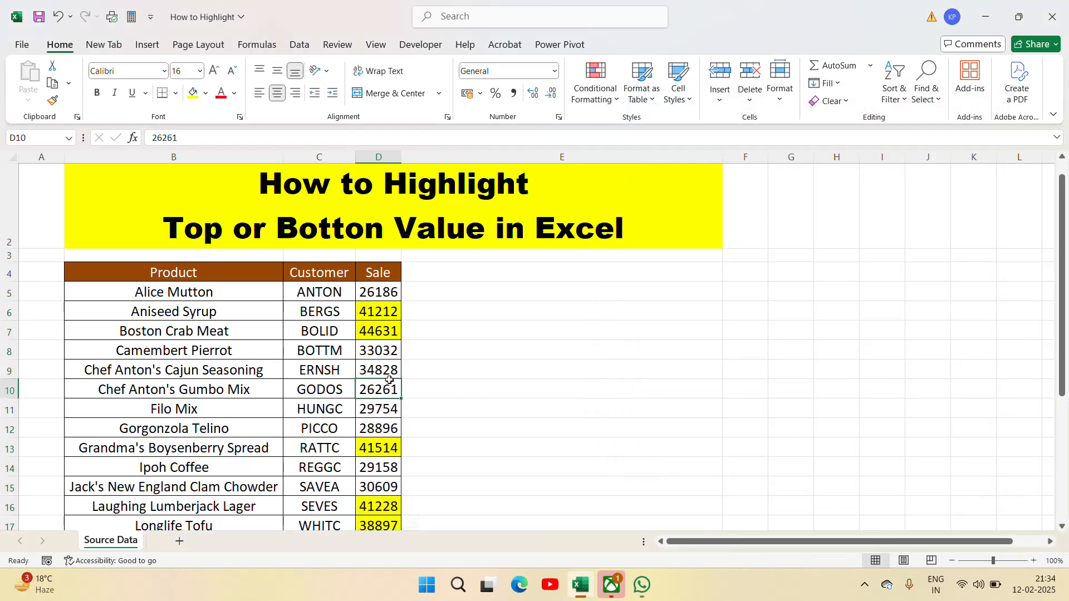
pyautogui.press('Up')
pyautogui.press('Up')
pyautogui.press('Up')
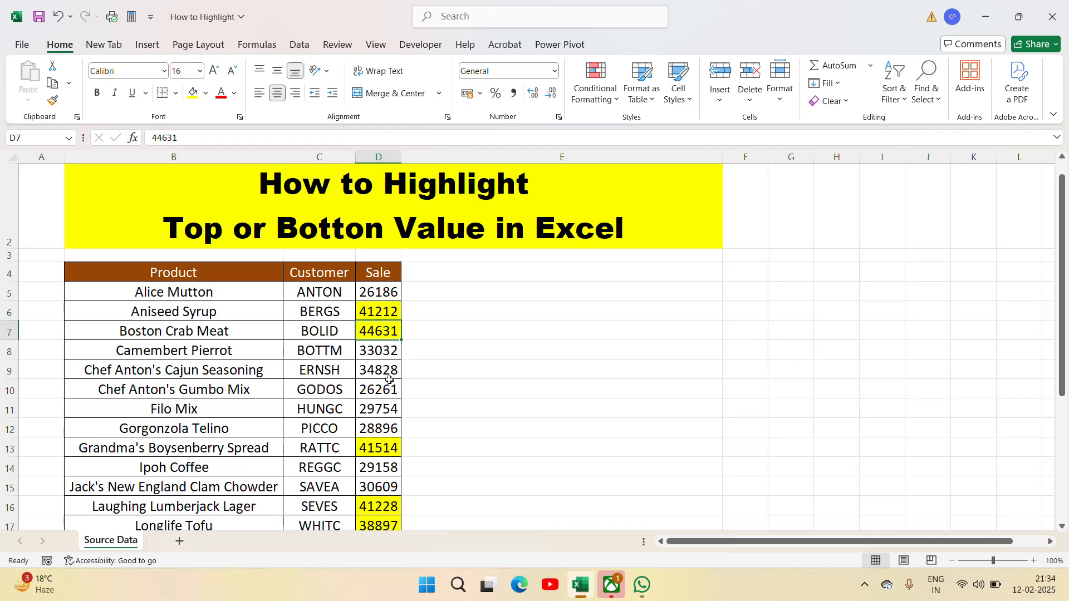
pyautogui.press('Down')
pyautogui.press('Down')
pyautogui.press('Down')
pyautogui.press('Down')
pyautogui.press('Down')
pyautogui.press('Down')
pyautogui.press('Down')
pyautogui.press('Down')
pyautogui.press('Down')
pyautogui.press('Down')
pyautogui.press('Down')
pyautogui.press('Down')
pyautogui.press('Down')
pyautogui.press('Down')
pyautogui.press('Down')
pyautogui.press('Down')
pyautogui.press('Down')
pyautogui.press('Down')
pyautogui.press('Down')
pyautogui.press('Down')
pyautogui.press('Up')
pyautogui.press('Up')
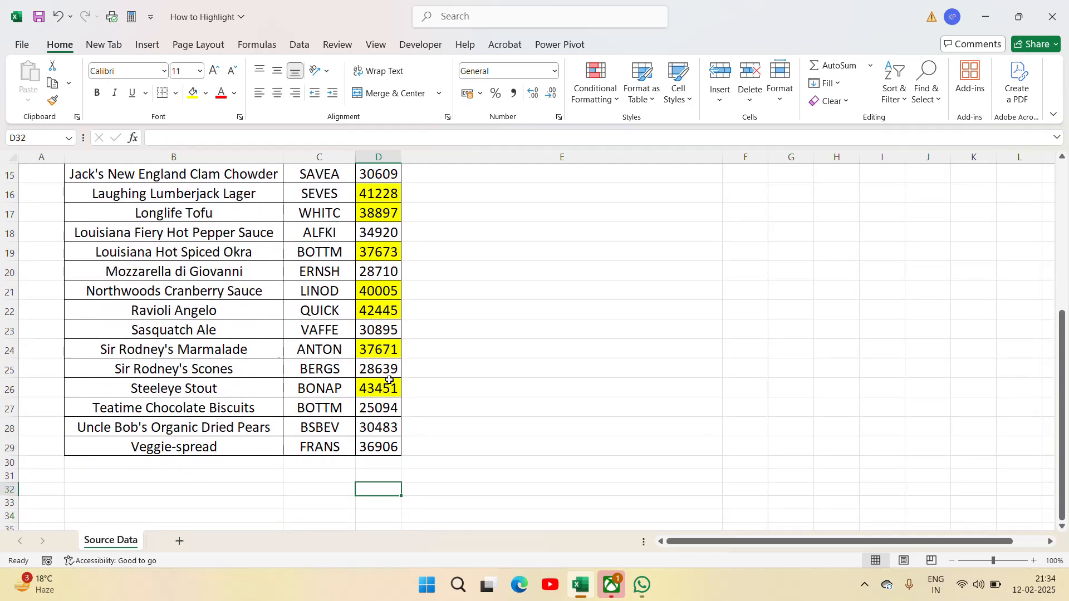
pyautogui.press('Up')
pyautogui.press('Up')
pyautogui.press('Up')
pyautogui.press('Up')
pyautogui.press('Up')
pyautogui.press('Up')
pyautogui.press('Up')
pyautogui.press('Up')
pyautogui.press('Up')
pyautogui.press('Up')
pyautogui.press('Up')
pyautogui.press('Up')
pyautogui.press('Up')
pyautogui.press('Up')
pyautogui.press('Up')
pyautogui.press('Up')
pyautogui.press('Up')
pyautogui.press('Up')
pyautogui.press('Up')
pyautogui.press('Up')
pyautogui.press('Down')
pyautogui.press('Down')
pyautogui.press('Down')
pyautogui.press('Down')
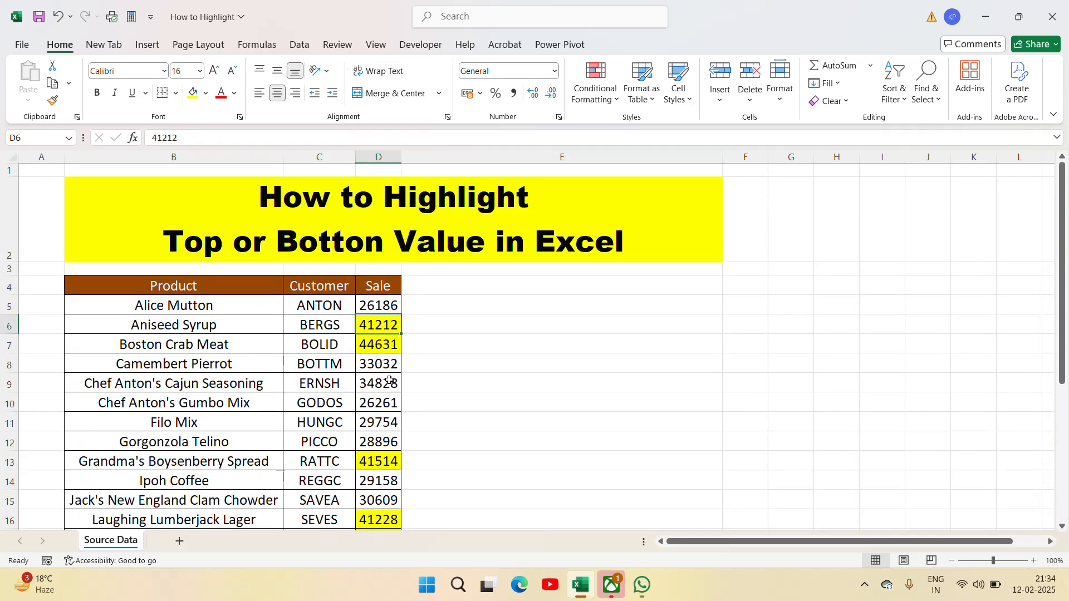
# Step: Number the first three highlighted sales in column E, entering 1 in E6, 2 in E7 and 3 in E13
pyautogui.press('Right')
pyautogui.write('1')
pyautogui.press('Return')
pyautogui.write('2')
pyautogui.press('Return')
pyautogui.press('Down')
pyautogui.press('Down')
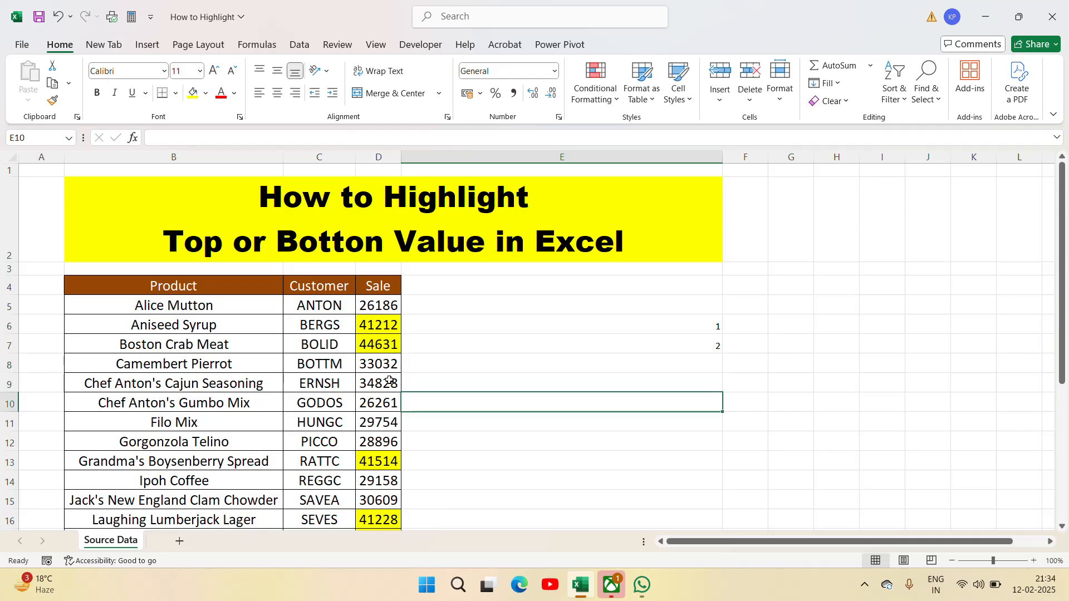
pyautogui.press('Down')
pyautogui.press('Down')
pyautogui.press('Down')
pyautogui.write('3')
pyautogui.press('Return')
# Step: Continue numbering the highlighted sales by entering 4 in E16 and 5 in E17
pyautogui.press('Down')
pyautogui.press('Down')
pyautogui.press('Down')
pyautogui.press('Down')
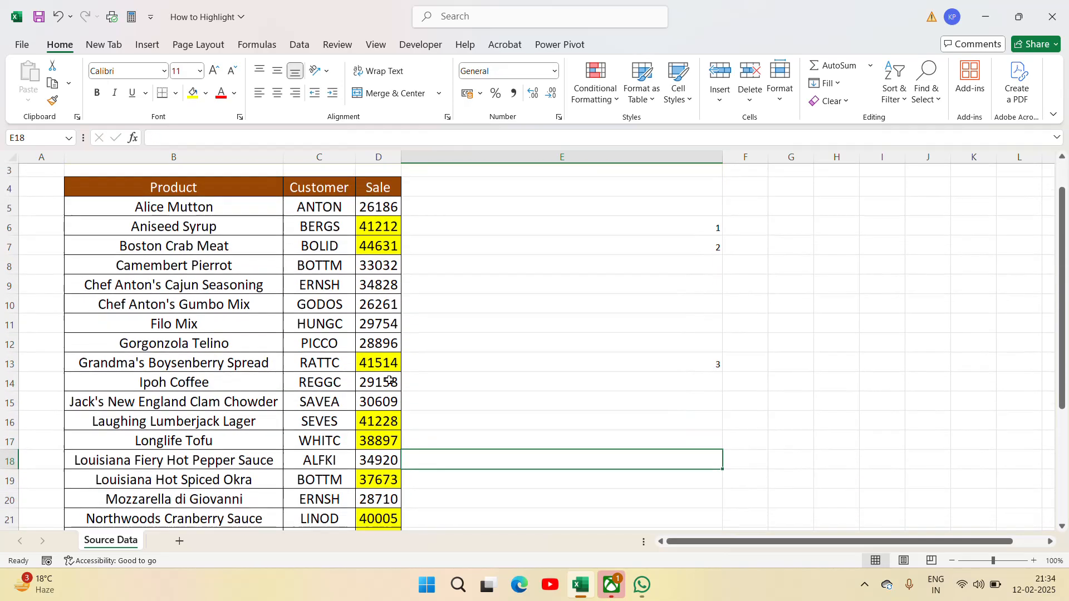
pyautogui.press('Up')
pyautogui.press('Up')
pyautogui.press('Up')
pyautogui.press('Up')
pyautogui.press('Down')
pyautogui.press('Down')
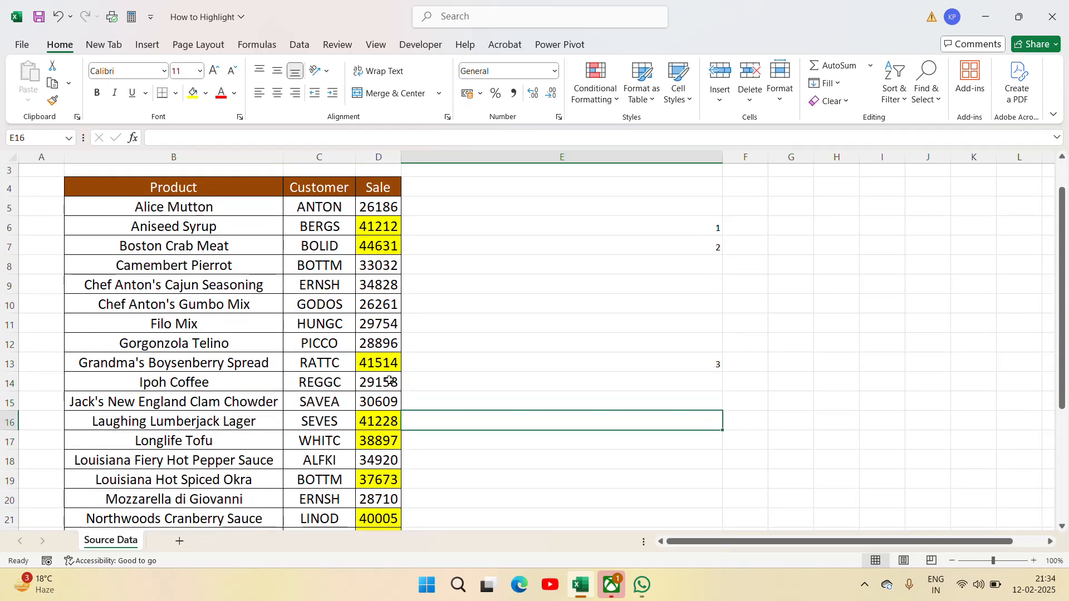
pyautogui.write('4')
pyautogui.press('Return')
pyautogui.write('5')
pyautogui.press('Return')
# Step: Number the highlighted sales in rows 19, 21 and 22 as 6, 7 and 8 in column E
pyautogui.press('Down')
pyautogui.press('Down')
pyautogui.press('Up')
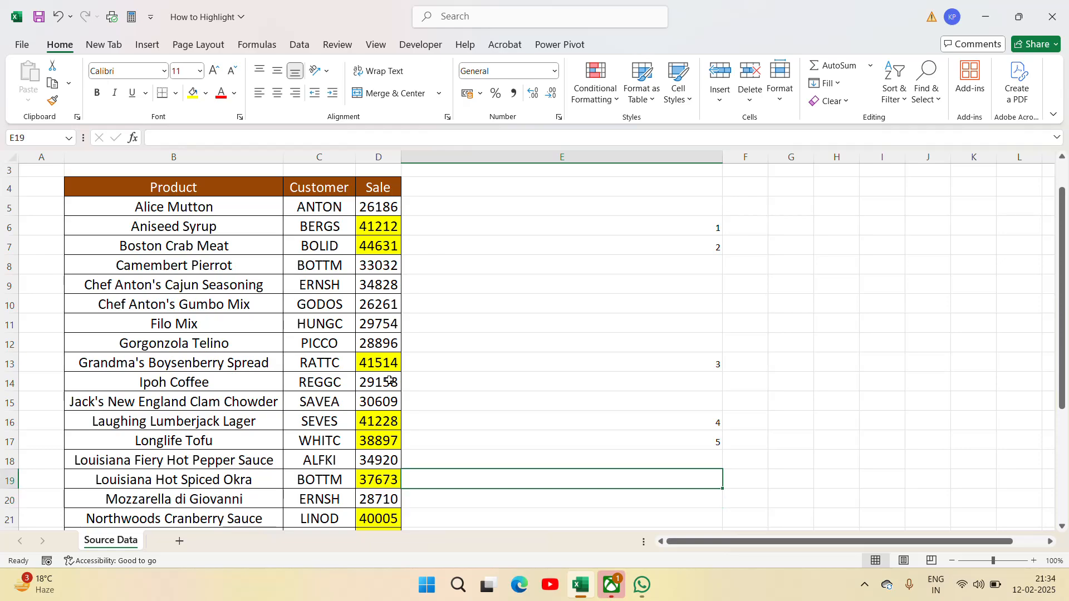
pyautogui.write('6')
pyautogui.press('Return')
pyautogui.press('Down')
pyautogui.press('Down')
pyautogui.press('Up')
pyautogui.press('Up')
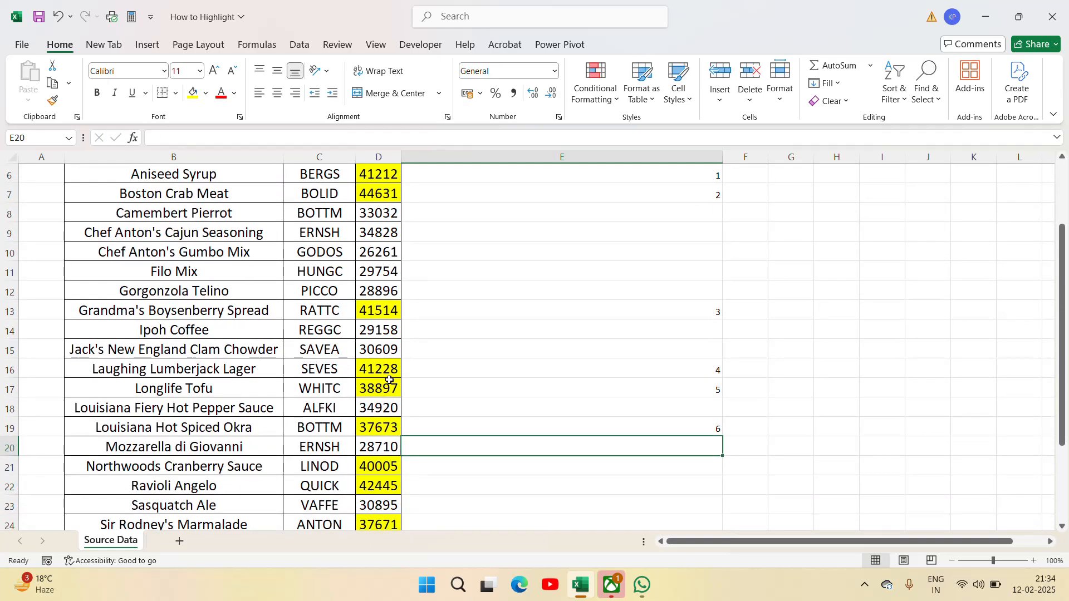
pyautogui.press('Down')
pyautogui.write('7')
pyautogui.press('Return')
pyautogui.write('8')
pyautogui.press('Return')
# Step: Number the last two highlighted sales in column E, entering 9 in E24 and 10 in E26
pyautogui.press('Down')
pyautogui.press('Down')
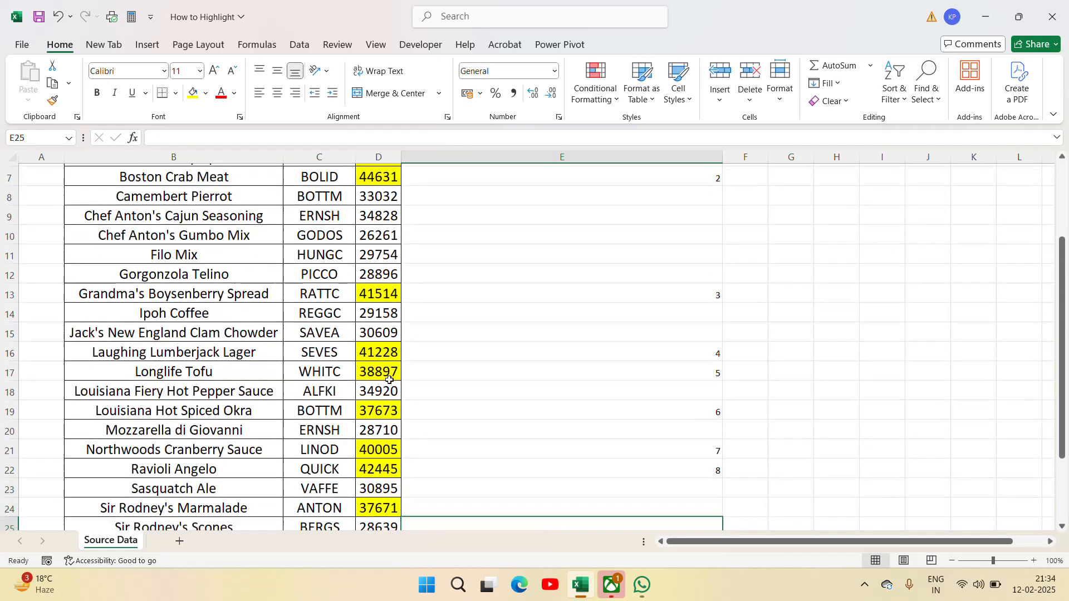
pyautogui.press('Down')
pyautogui.press('Down')
pyautogui.press('Up')
pyautogui.press('Up')
pyautogui.press('Up')
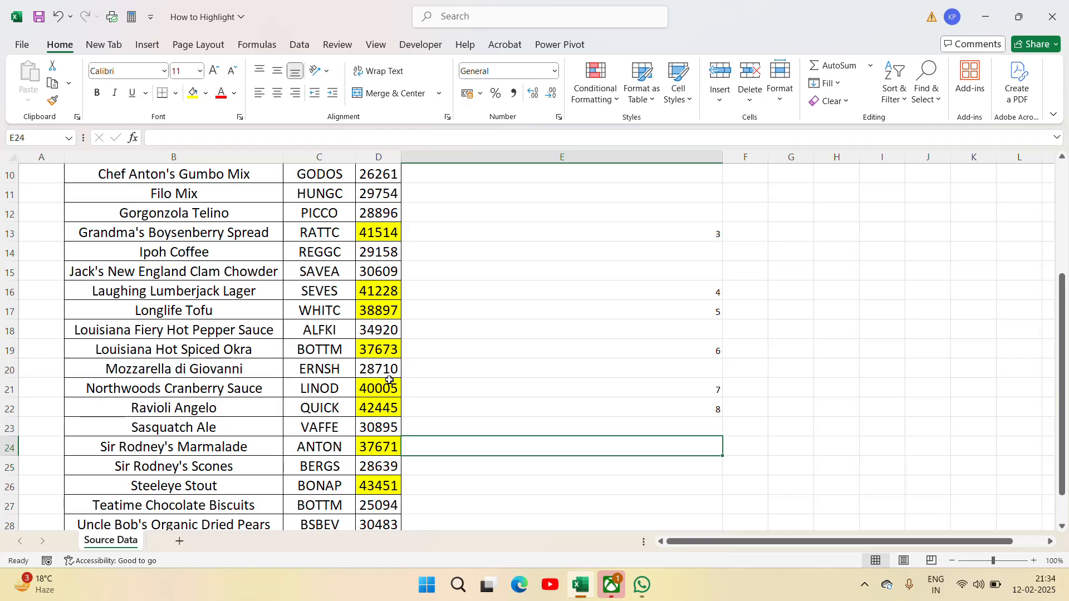
pyautogui.write('9')
pyautogui.press('Return')
pyautogui.press('Down')
pyautogui.write('10')
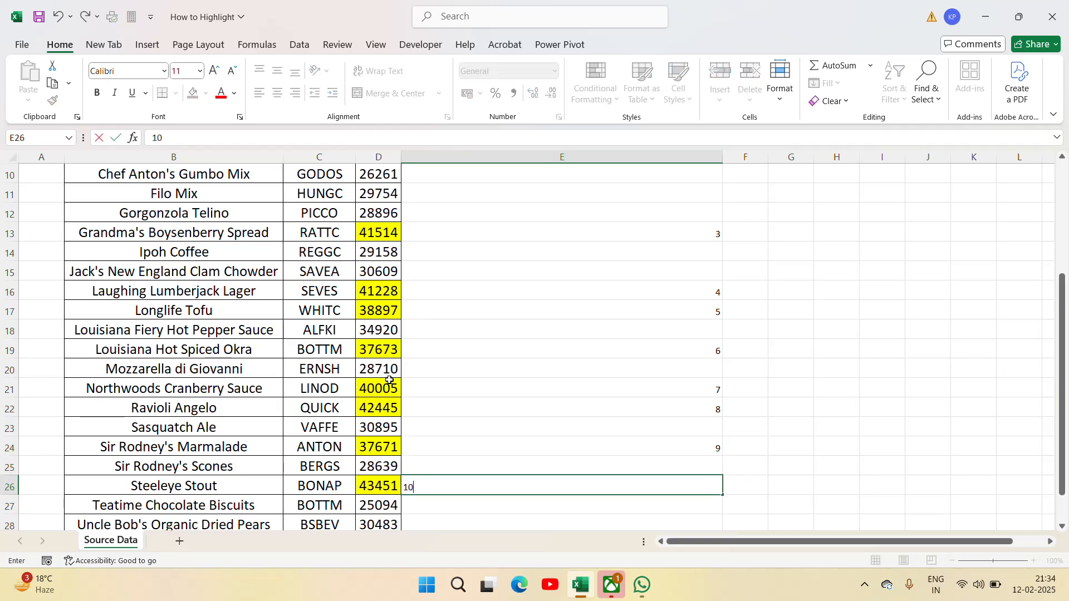
pyautogui.press('Return')
# Step: Check the remaining rows below row 26 for any further highlighted sales
pyautogui.press('Down')
pyautogui.press('Down')
pyautogui.press('Down')
pyautogui.press('Down')
pyautogui.press('Down')
pyautogui.press('Down')
pyautogui.press('Down')
pyautogui.press('Down')
pyautogui.press('Up')
pyautogui.press('Up')
pyautogui.press('Up')
pyautogui.press('Up')
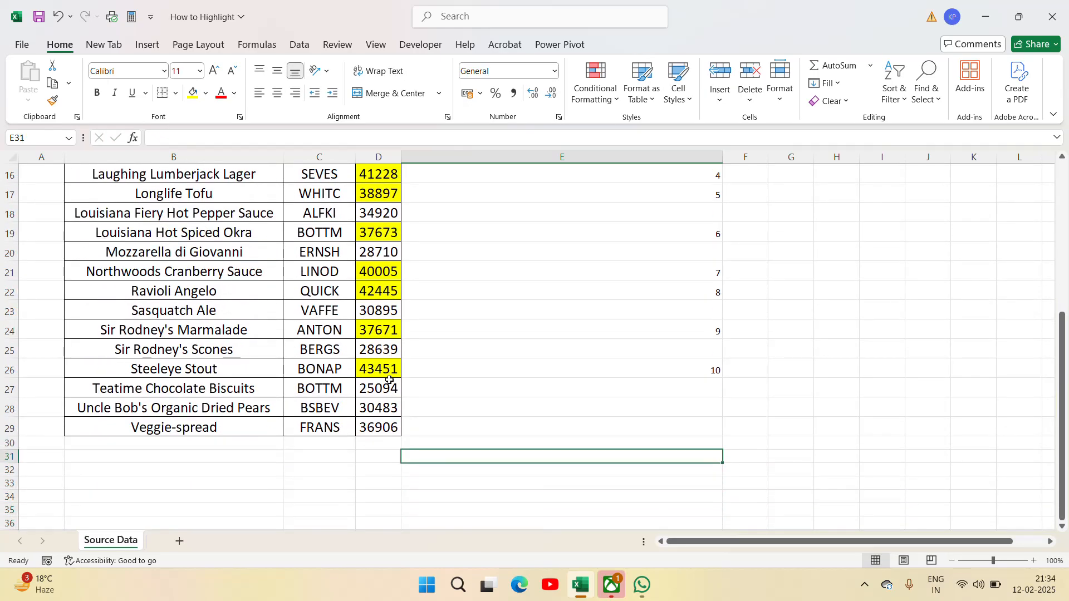
# Step: Delete the check numbers beside the highlighted sales in column E, from E6 down to E26
pyautogui.press('Up')
pyautogui.press('Up')
pyautogui.press('Up')
pyautogui.press('Up')
pyautogui.press('Up')
pyautogui.press('Up')
pyautogui.press('Up')
pyautogui.press('Up')
pyautogui.press('Up')
pyautogui.press('Up')
pyautogui.press('Up')
pyautogui.press('Up')
pyautogui.press('Up')
pyautogui.press('Up')
pyautogui.press('Up')
pyautogui.press('Up')
pyautogui.press('Up')
pyautogui.press('Up')
pyautogui.press('Up')
pyautogui.press('Up')
pyautogui.press('Down')
pyautogui.press('Down')
pyautogui.press('Down')
pyautogui.press('Down')
pyautogui.press('Down')
pyautogui.press('Down')
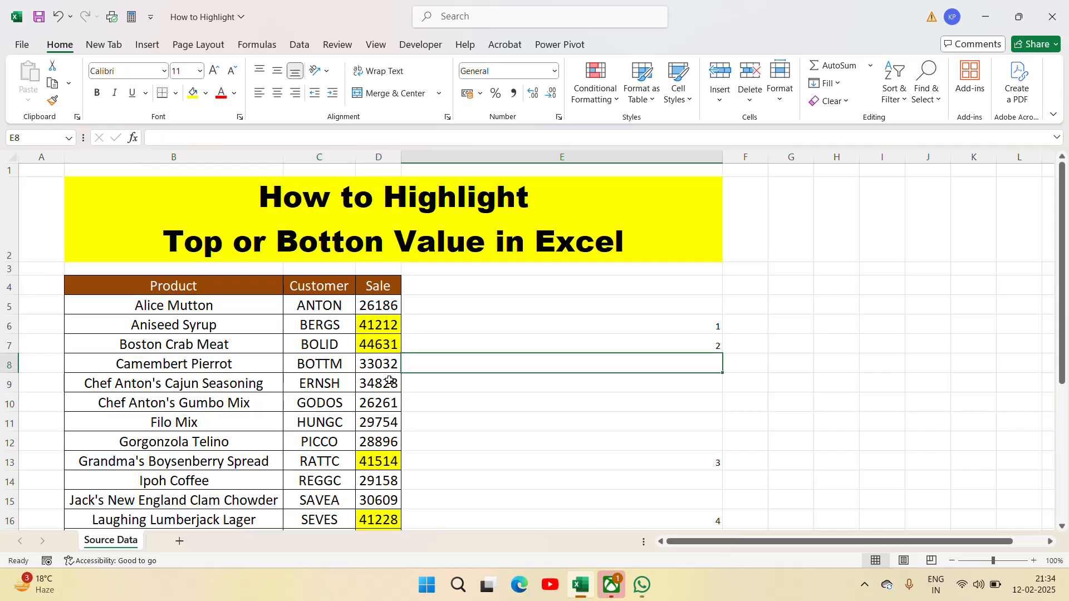
pyautogui.press('Up')
pyautogui.press('Up')
pyautogui.hotkey('shift', 'Down')
pyautogui.hotkey('shift', 'Down')
pyautogui.hotkey('shift', 'Down')
pyautogui.hotkey('shift', 'Down')
pyautogui.hotkey('shift', 'Down')
pyautogui.hotkey('shift', 'Down')
pyautogui.hotkey('shift', 'Down')
pyautogui.hotkey('shift', 'Down')
pyautogui.hotkey('shift', 'Down')
pyautogui.hotkey('shift', 'Down')
pyautogui.hotkey('shift', 'Down')
pyautogui.hotkey('shift', 'Down')
pyautogui.hotkey('shift', 'Down')
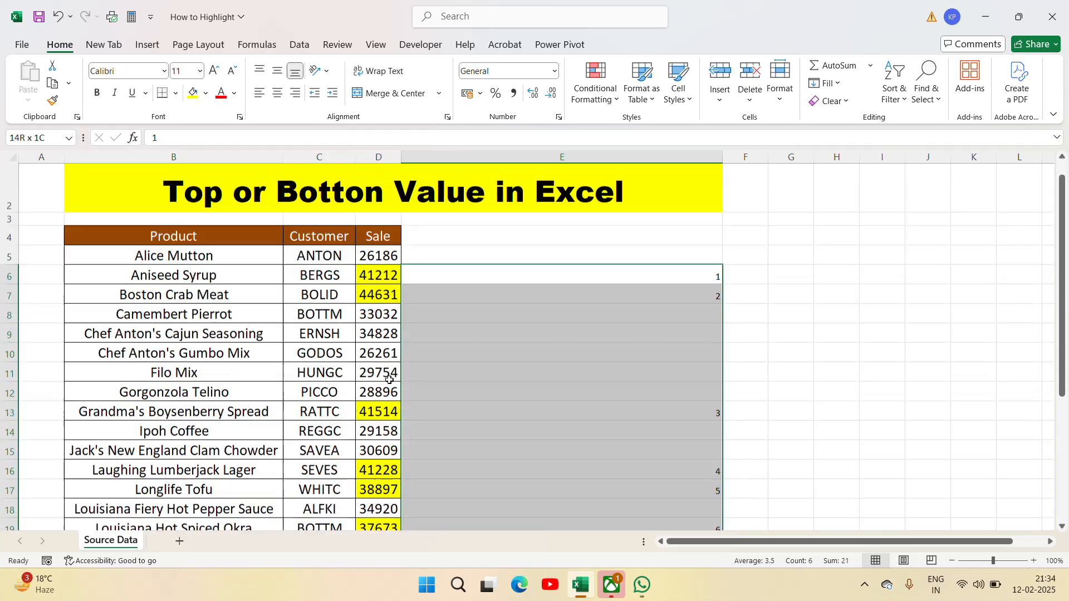
pyautogui.hotkey('ctrl', 'shift', 'Down')
pyautogui.hotkey('ctrl', 'shift', 'Up')
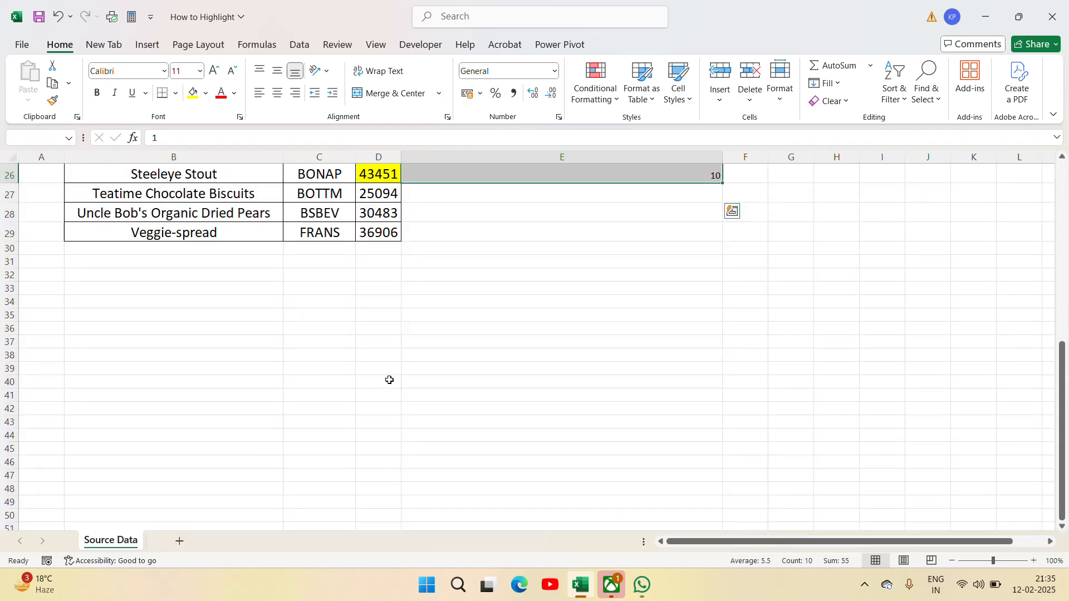
pyautogui.press('Delete')
# Step: Edit the Sale column's existing Top 10 conditional formatting rule so it highlights the top 5 values, and apply it
pyautogui.press('Left')
pyautogui.press('Up')
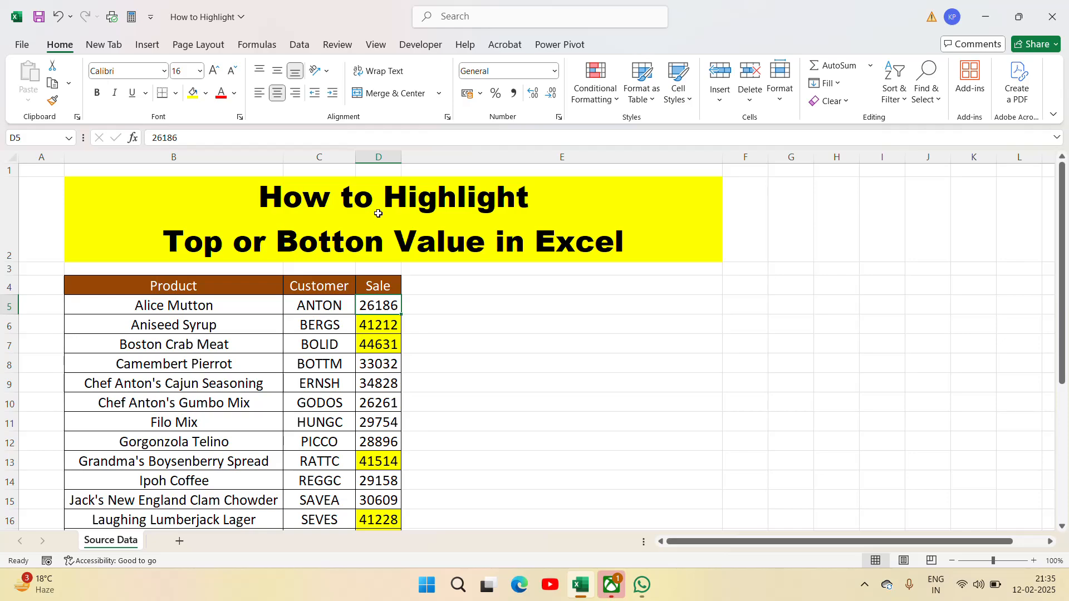
pyautogui.click(594, 83)
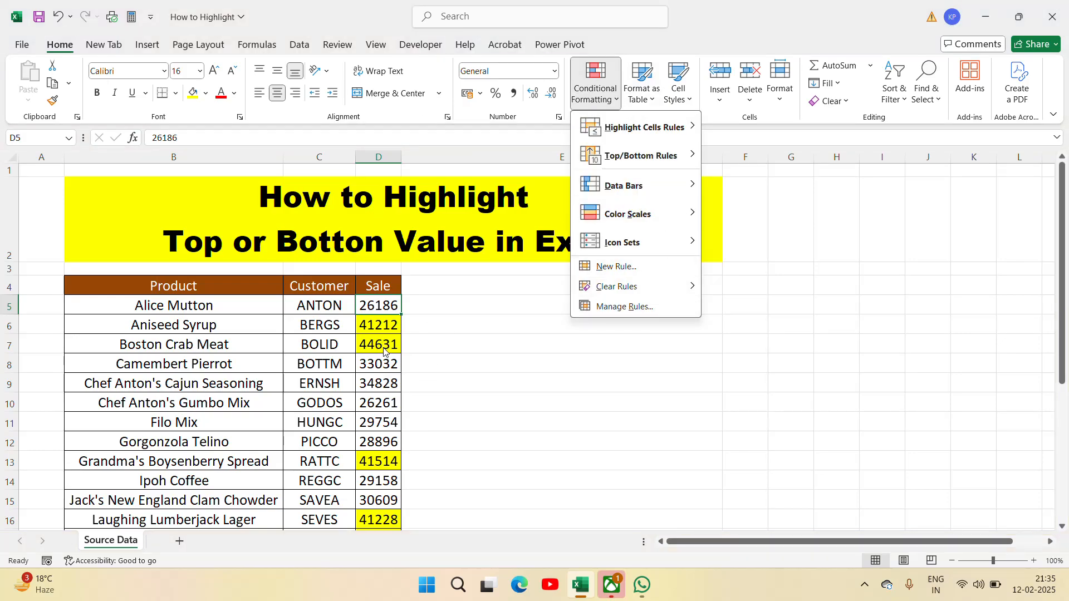
pyautogui.click(616, 307)
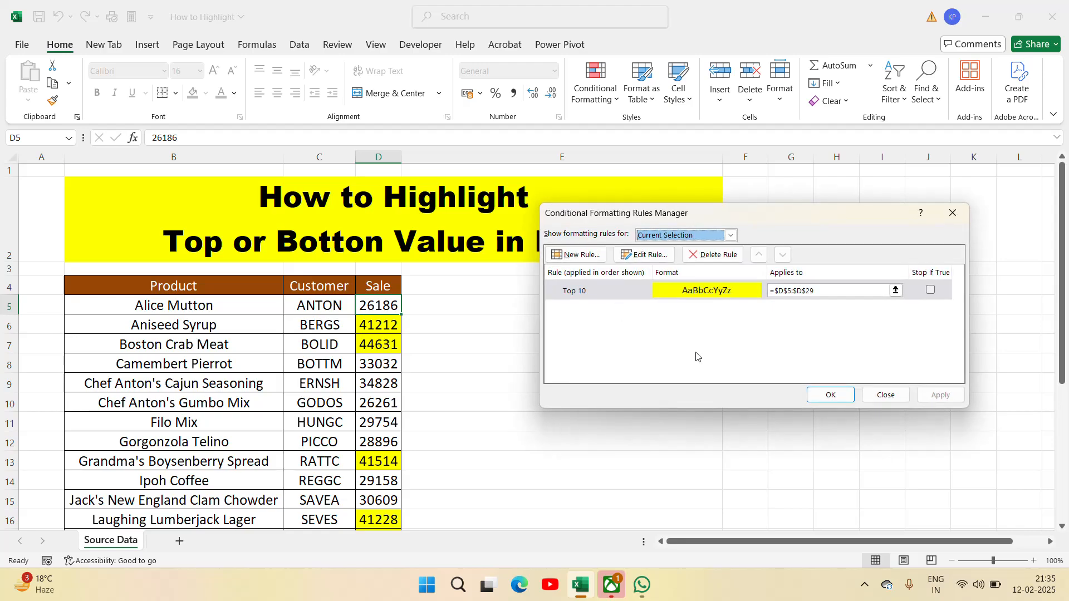
pyautogui.click(647, 258)
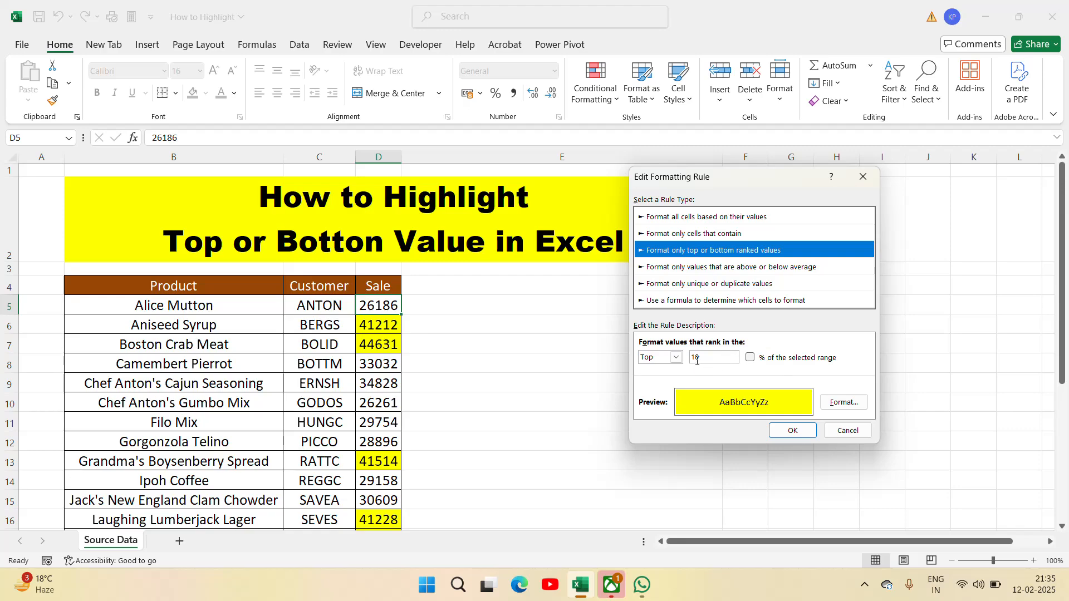
pyautogui.click(706, 359)
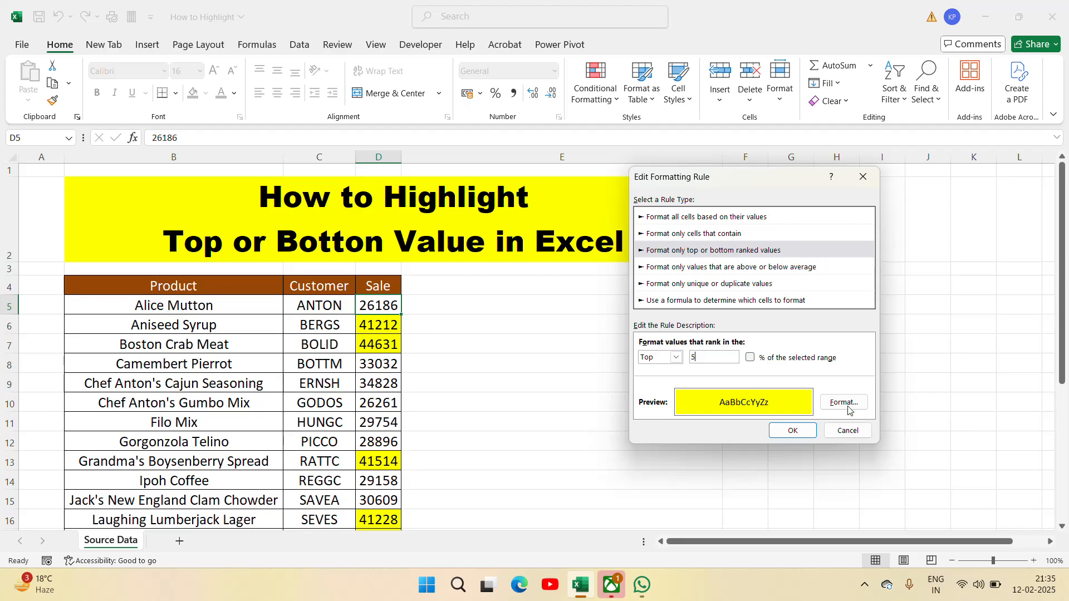
pyautogui.click(807, 428)
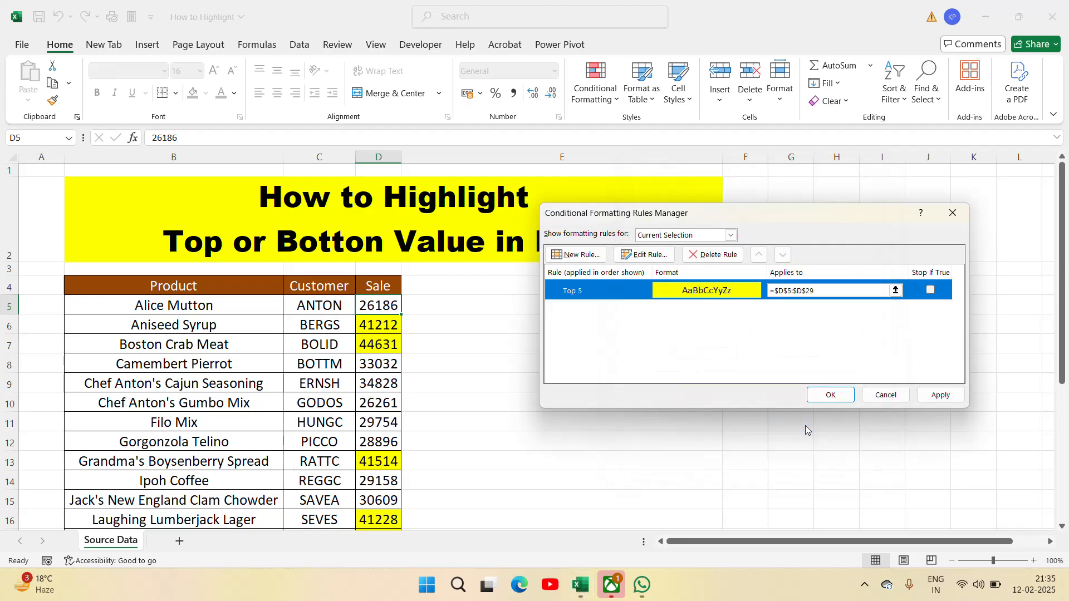
pyautogui.click(922, 399)
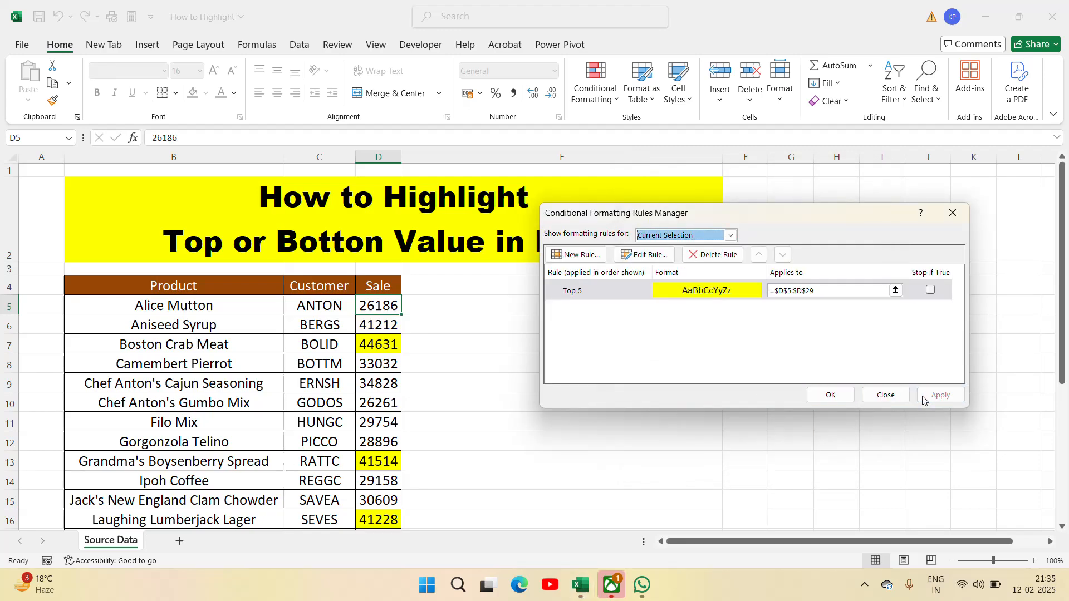
pyautogui.click(835, 396)
# Step: Examine the whole Sale column to see which values the top 5 rule highlights
pyautogui.click(401, 349)
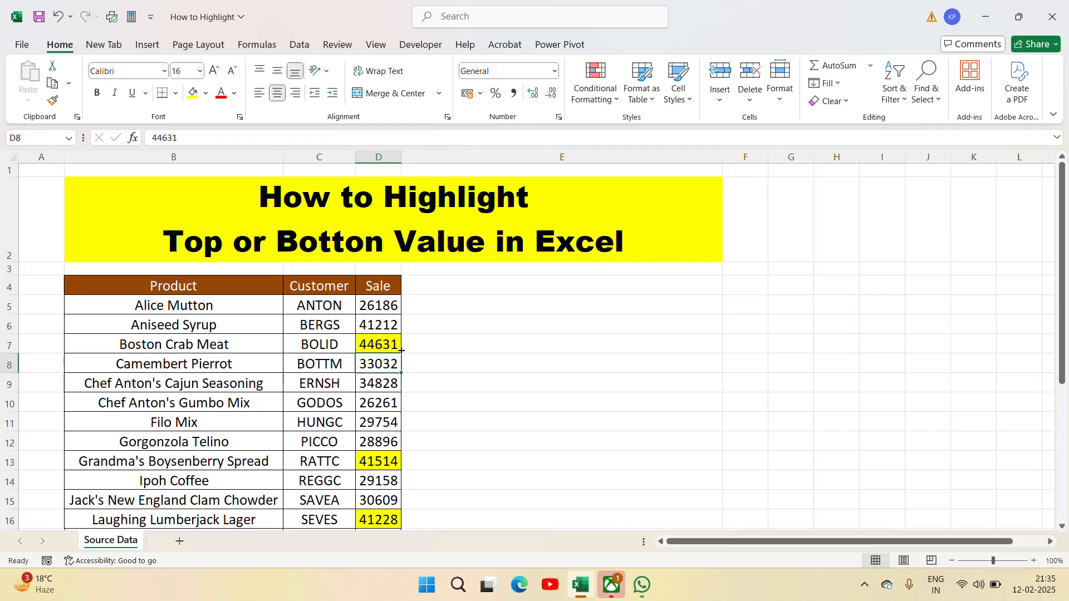
pyautogui.press('Down')
pyautogui.press('Down')
pyautogui.press('Down')
pyautogui.press('Down')
pyautogui.press('Down')
pyautogui.press('Down')
pyautogui.press('Down')
pyautogui.press('Down')
pyautogui.press('Down')
pyautogui.press('Down')
pyautogui.press('Down')
pyautogui.press('Down')
pyautogui.press('Down')
pyautogui.press('Down')
pyautogui.press('Down')
pyautogui.press('Down')
pyautogui.press('Down')
pyautogui.press('Down')
pyautogui.press('Down')
pyautogui.press('Down')
pyautogui.press('Down')
pyautogui.press('Down')
pyautogui.press('Down')
pyautogui.press('Down')
pyautogui.press('Down')
pyautogui.press('Down')
pyautogui.press('Down')
pyautogui.press('Down')
pyautogui.press('Up')
pyautogui.press('Up')
pyautogui.press('Up')
pyautogui.press('Up')
pyautogui.press('Up')
pyautogui.press('Up')
pyautogui.press('Up')
pyautogui.press('Up')
pyautogui.press('Up')
pyautogui.press('Up')
pyautogui.press('Up')
pyautogui.press('Up')
pyautogui.press('Up')
pyautogui.press('Up')
pyautogui.press('Up')
pyautogui.press('Up')
pyautogui.press('Up')
pyautogui.press('Up')
pyautogui.press('Up')
pyautogui.press('Up')
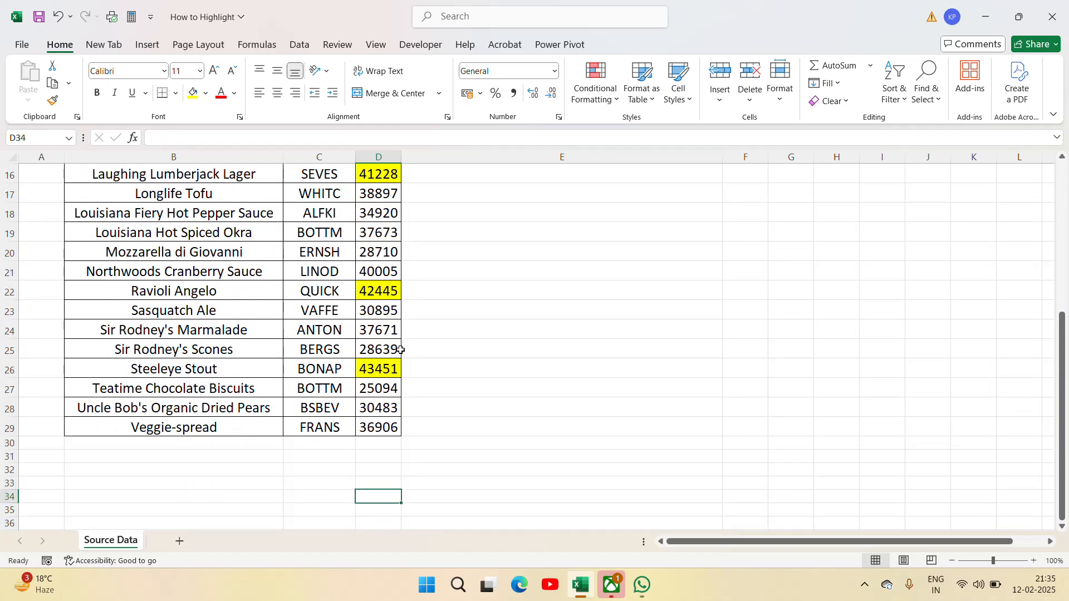
pyautogui.press('Up')
pyautogui.press('Up')
pyautogui.press('Up')
pyautogui.press('Up')
pyautogui.press('Up')
pyautogui.press('Up')
pyautogui.press('Up')
pyautogui.press('Down')
pyautogui.press('Down')
pyautogui.press('Down')
pyautogui.press('Down')
pyautogui.press('Down')
pyautogui.press('Down')
pyautogui.press('Down')
pyautogui.press('Down')
pyautogui.press('Down')
pyautogui.press('Down')
pyautogui.press('Down')
pyautogui.press('Down')
pyautogui.press('Down')
pyautogui.press('Down')
pyautogui.press('Down')
pyautogui.press('Down')
pyautogui.press('Down')
pyautogui.press('Down')
pyautogui.press('Down')
pyautogui.press('Down')
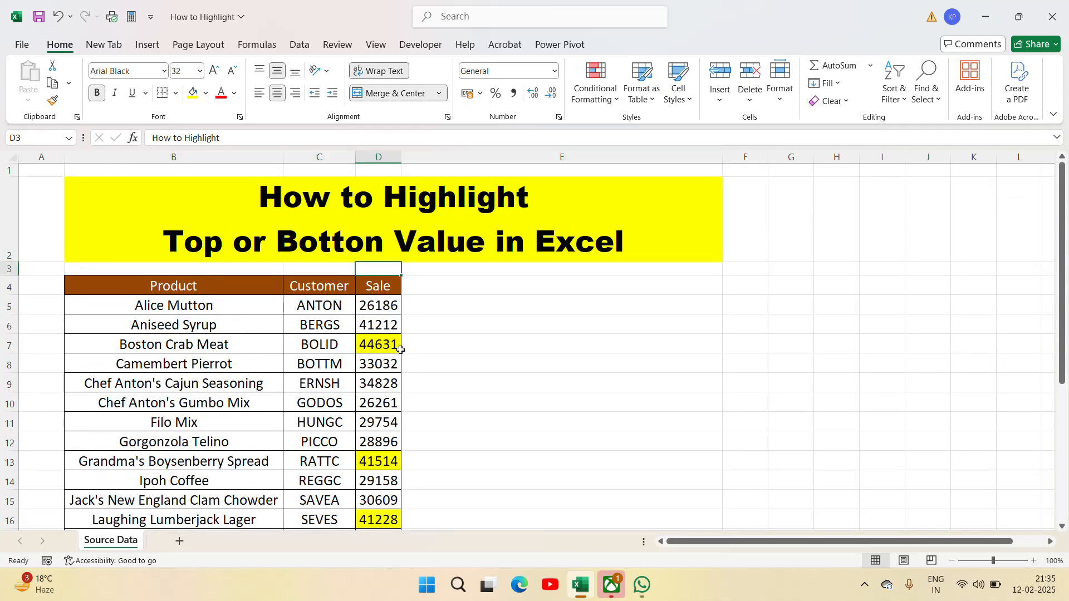
pyautogui.press('Down')
pyautogui.press('Down')
pyautogui.hotkey('ctrl', 'Up')
pyautogui.hotkey('ctrl', 'Up')
pyautogui.hotkey('ctrl', 'Up')
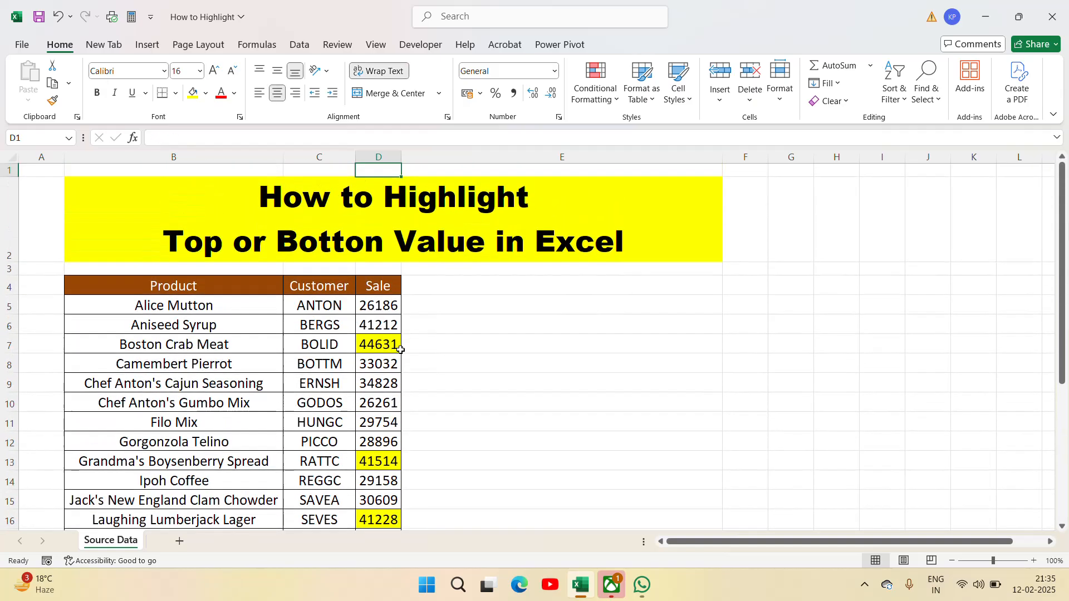
# Step: Select the sales in D5:D29 and set their top-ranked formatting rule to rank the top 3 values
pyautogui.hotkey('ctrl', 'Down')
pyautogui.press('Down')
pyautogui.hotkey('ctrl', 'shift', 'Down')
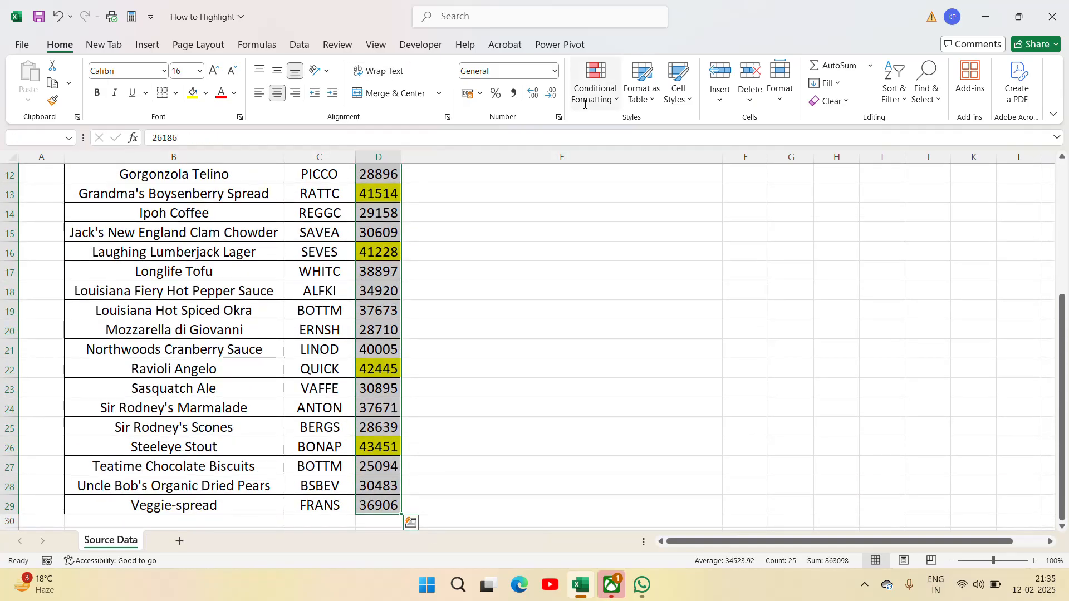
pyautogui.click(616, 101)
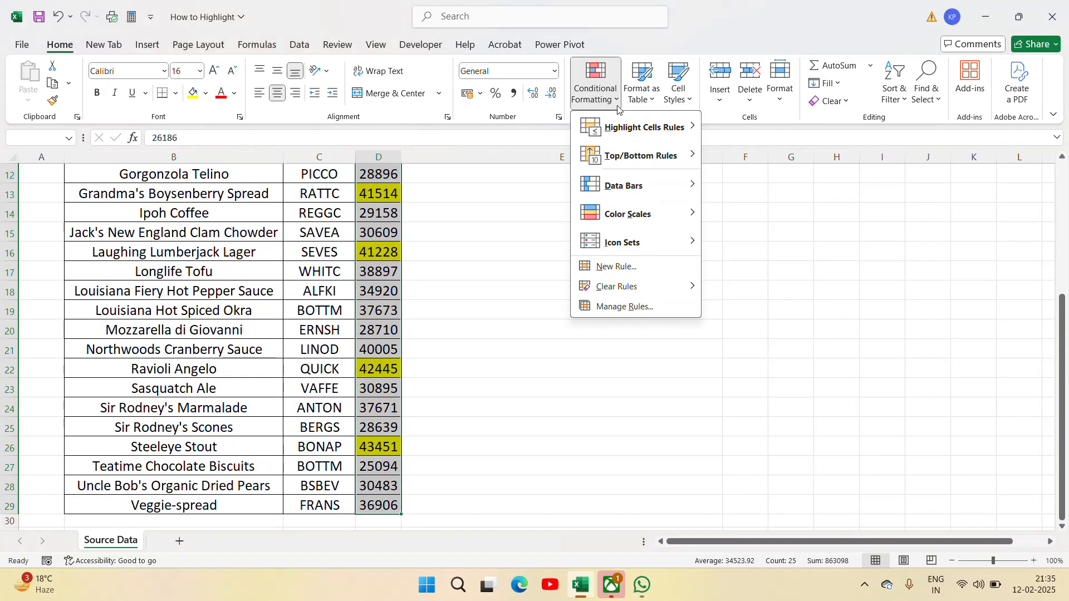
pyautogui.click(617, 306)
pyautogui.click(645, 254)
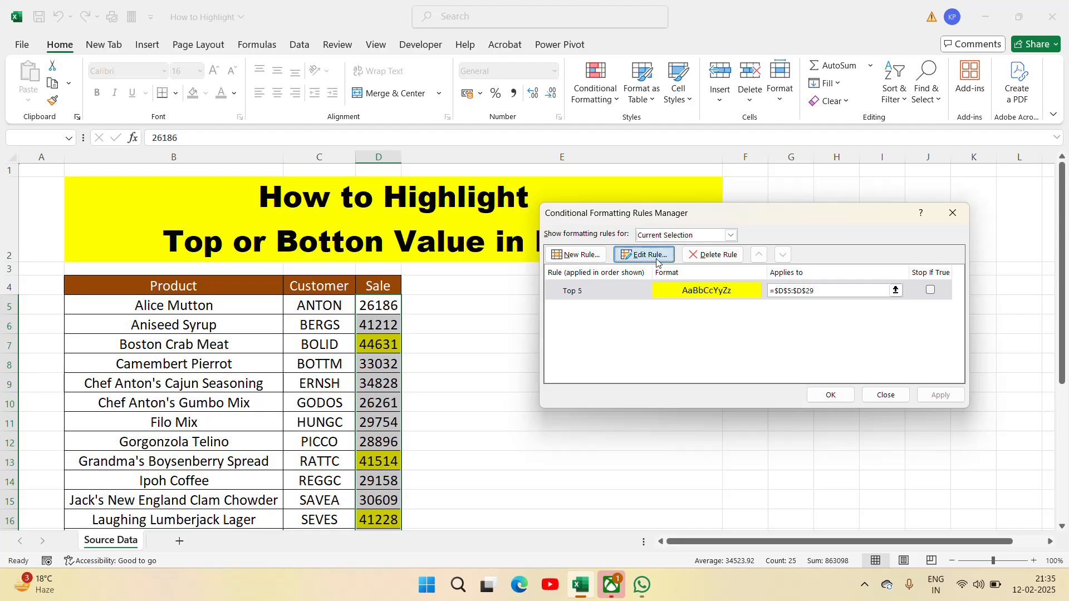
pyautogui.click(719, 357)
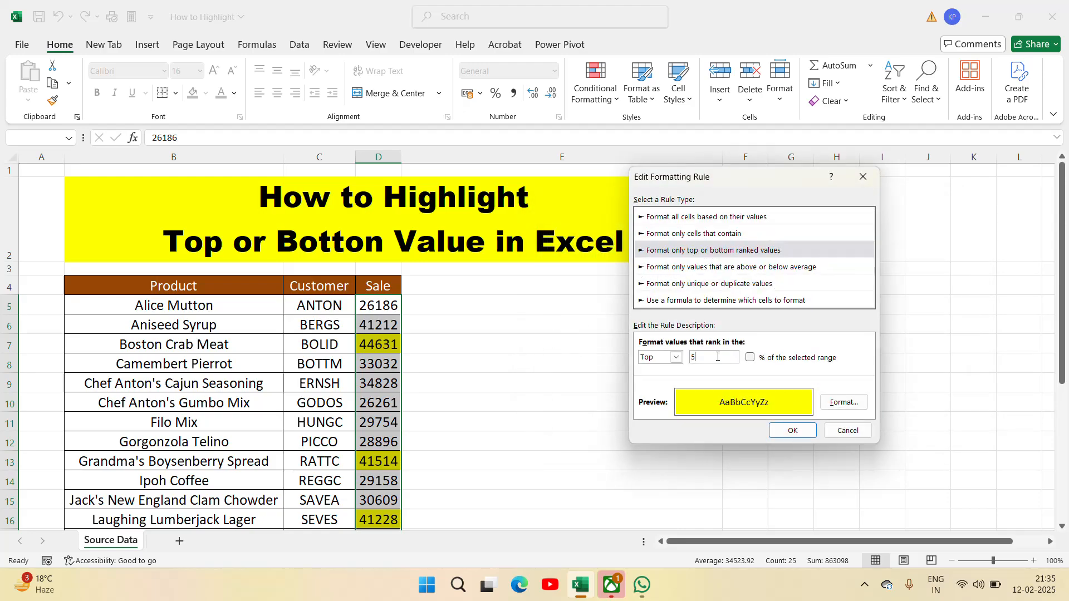
pyautogui.press('BackSpace')
# Step: Change the top 3 rule's fill color to light blue and apply the edited rule to the Sale column
pyautogui.click(843, 402)
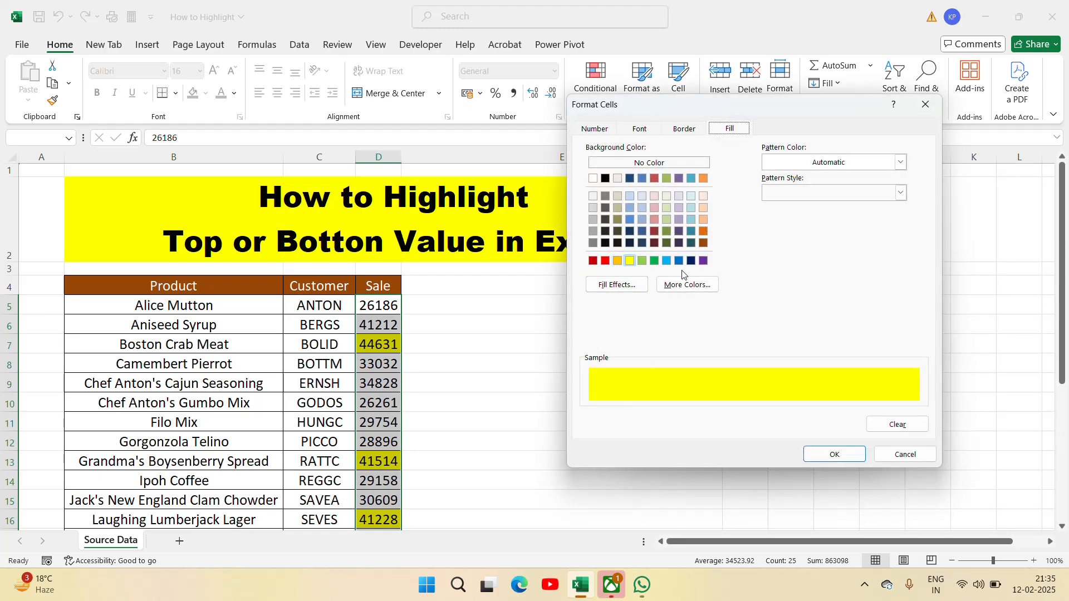
pyautogui.click(668, 262)
pyautogui.click(834, 454)
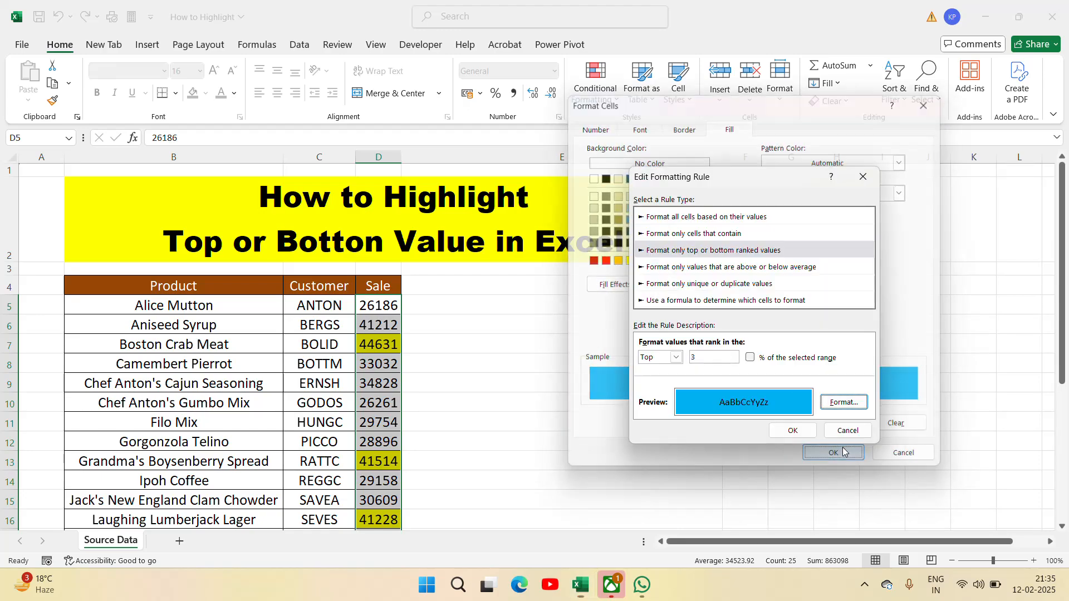
pyautogui.click(790, 434)
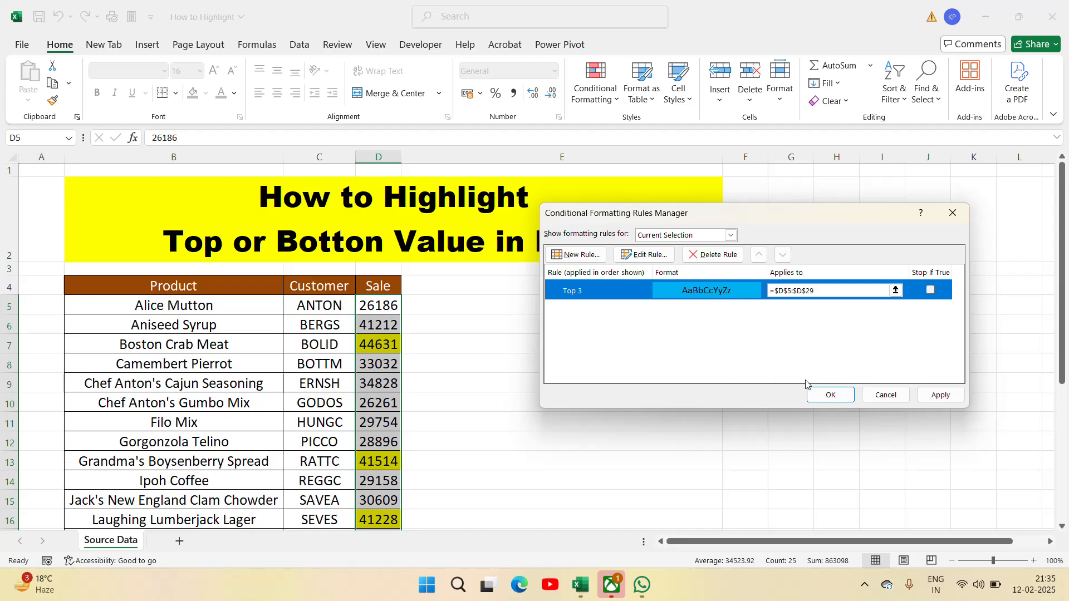
pyautogui.click(941, 395)
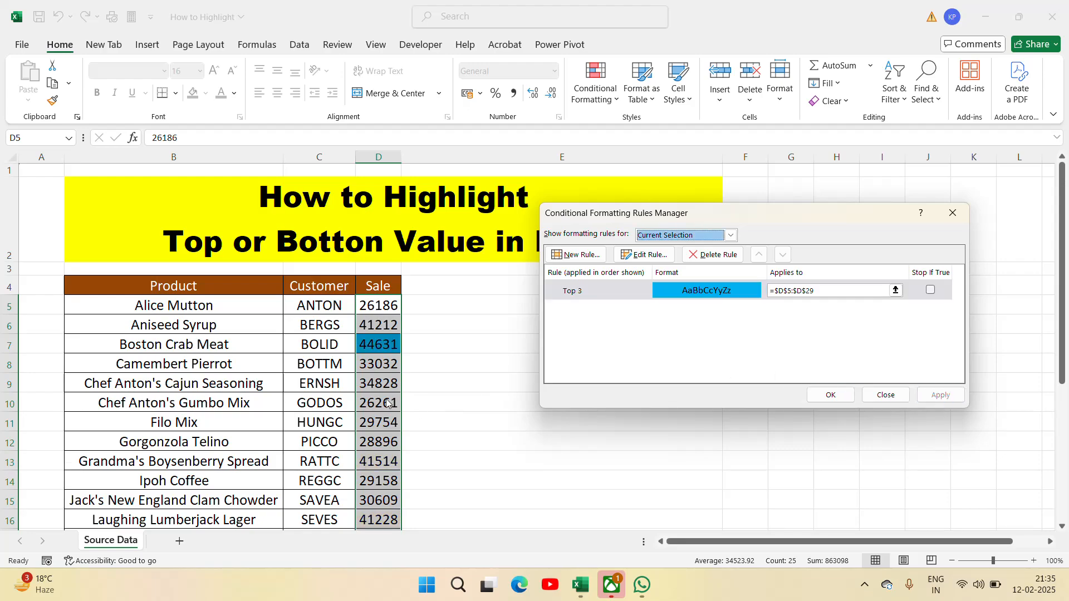
pyautogui.click(841, 399)
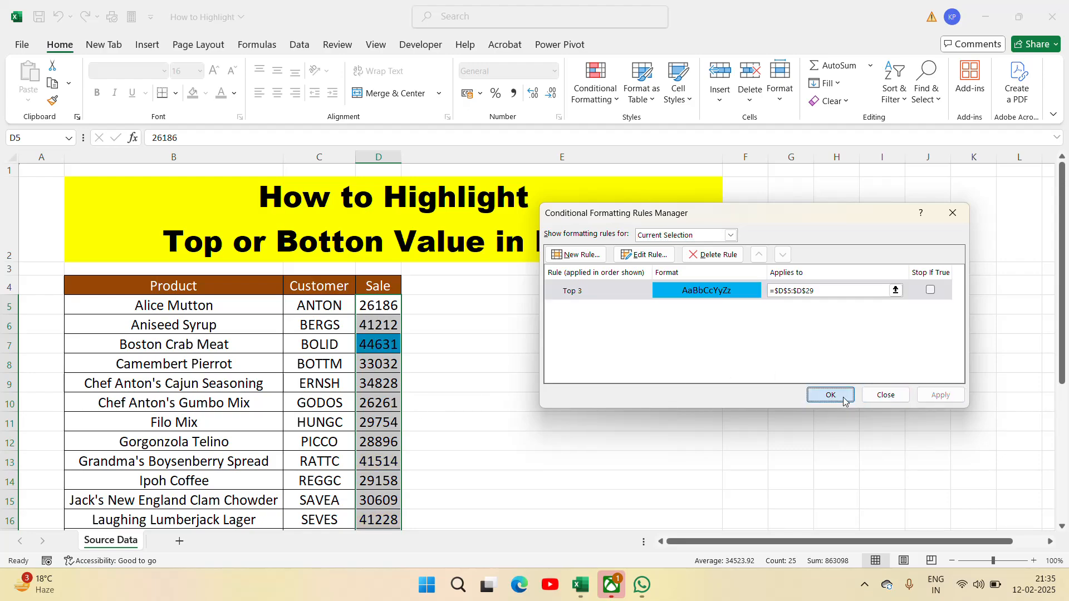
pyautogui.click(824, 396)
# Step: Check the Sale column down to the table's last row for the highlighted top 3 values
pyautogui.click(384, 440)
pyautogui.hotkey('ctrl', 'Down')
pyautogui.press('Down')
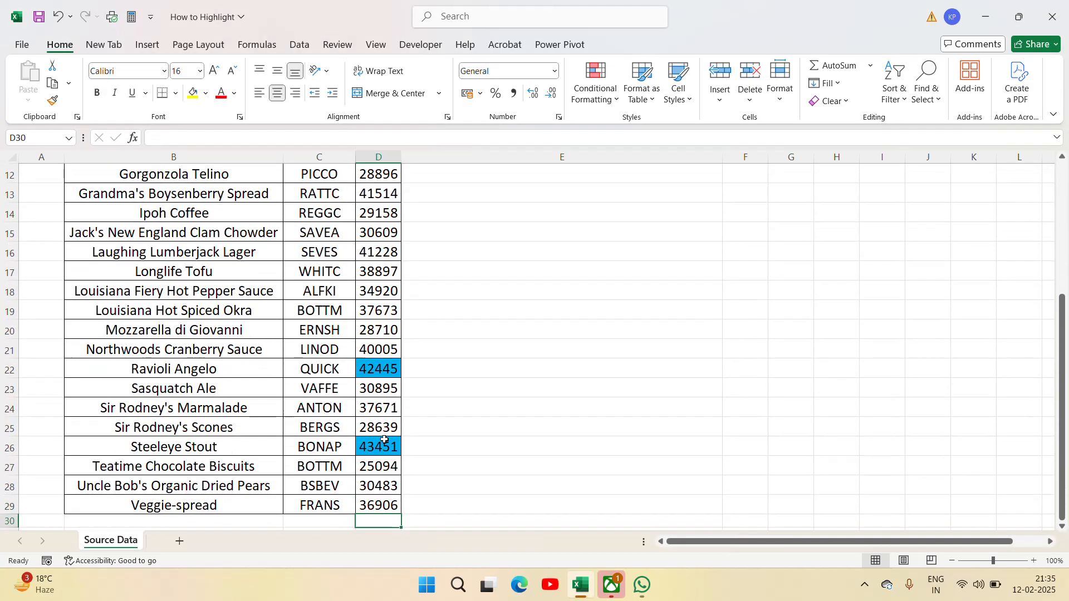
# Step: Select the sales in D5:D29 and delete their top 3 formatting rule
pyautogui.press('Up')
pyautogui.press('Up')
pyautogui.press('Up')
pyautogui.press('Up')
pyautogui.press('Up')
pyautogui.press('Up')
pyautogui.press('Up')
pyautogui.press('Up')
pyautogui.press('Up')
pyautogui.press('Up')
pyautogui.press('Up')
pyautogui.press('Up')
pyautogui.press('Up')
pyautogui.press('Up')
pyautogui.press('Up')
pyautogui.press('Up')
pyautogui.press('Up')
pyautogui.press('Up')
pyautogui.press('Up')
pyautogui.press('Up')
pyautogui.press('Up')
pyautogui.press('Up')
pyautogui.press('Up')
pyautogui.press('Up')
pyautogui.press('Up')
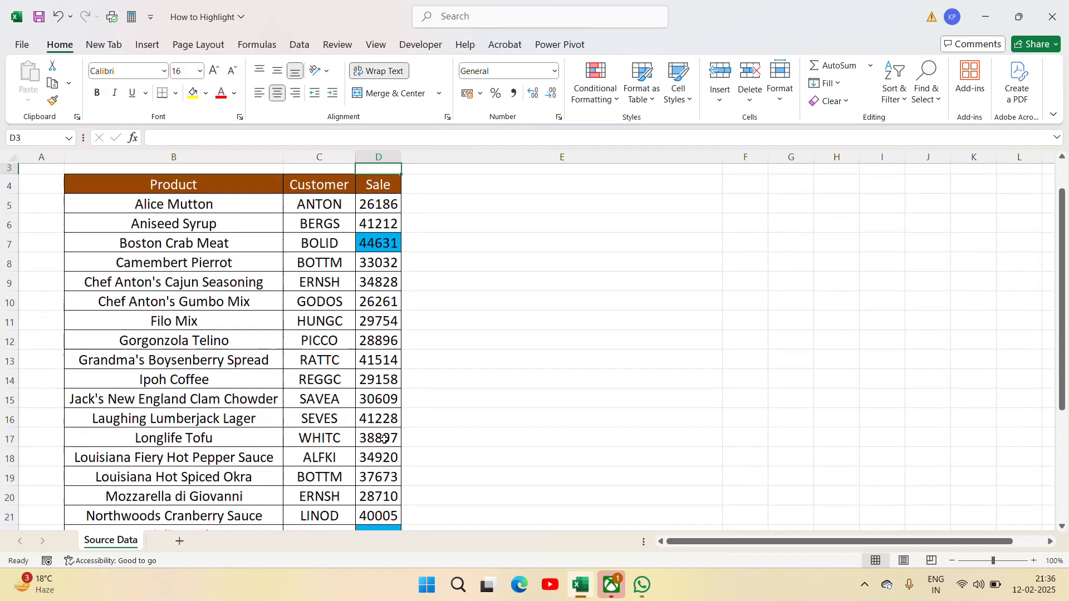
pyautogui.hotkey('ctrl', 'shift', 'Down')
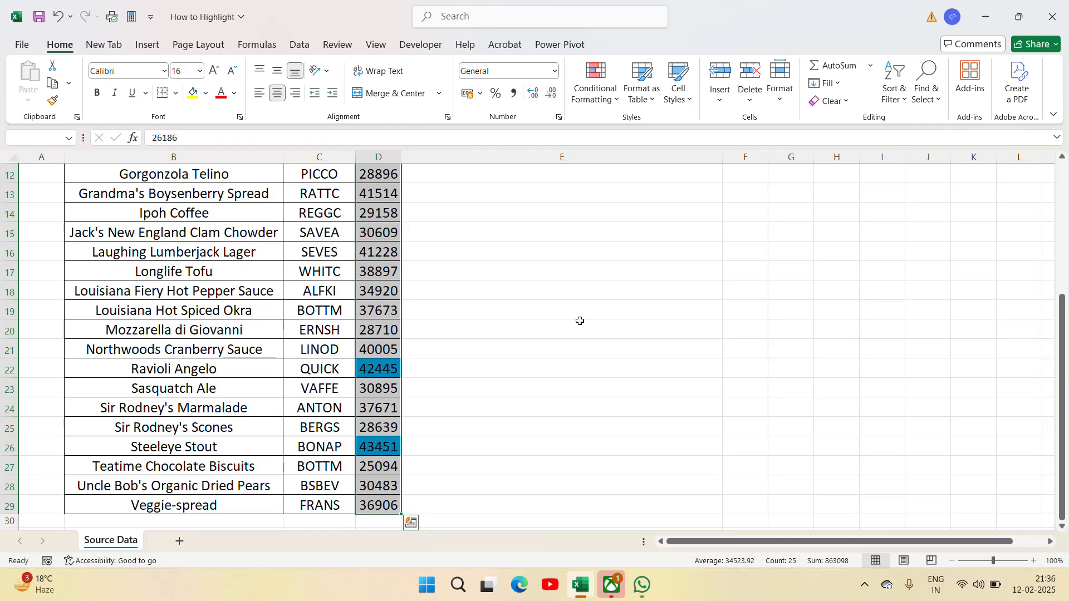
pyautogui.click(616, 101)
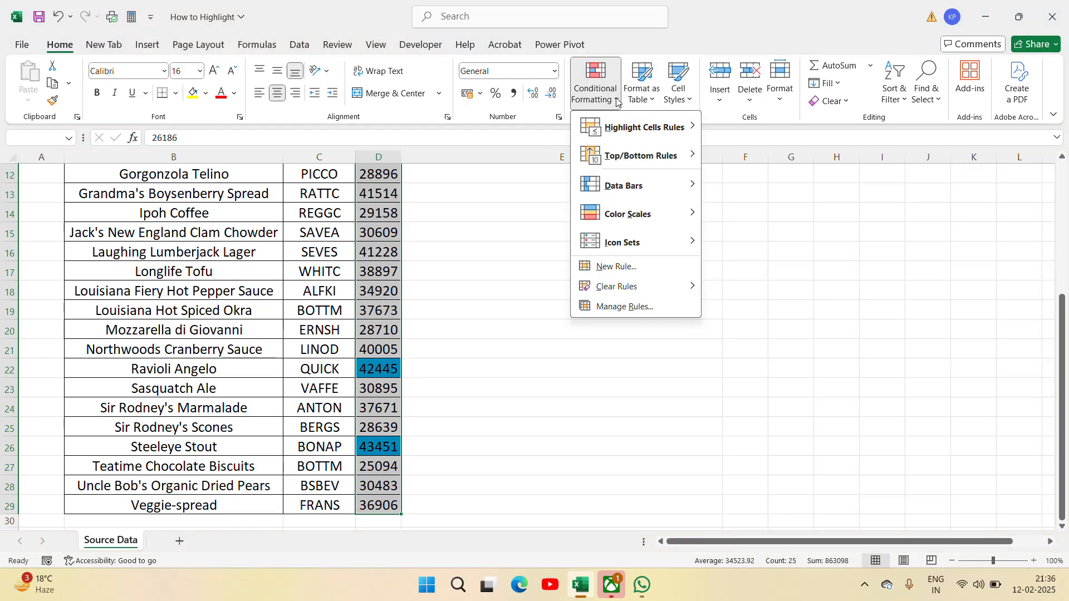
pyautogui.moveTo(618, 229)
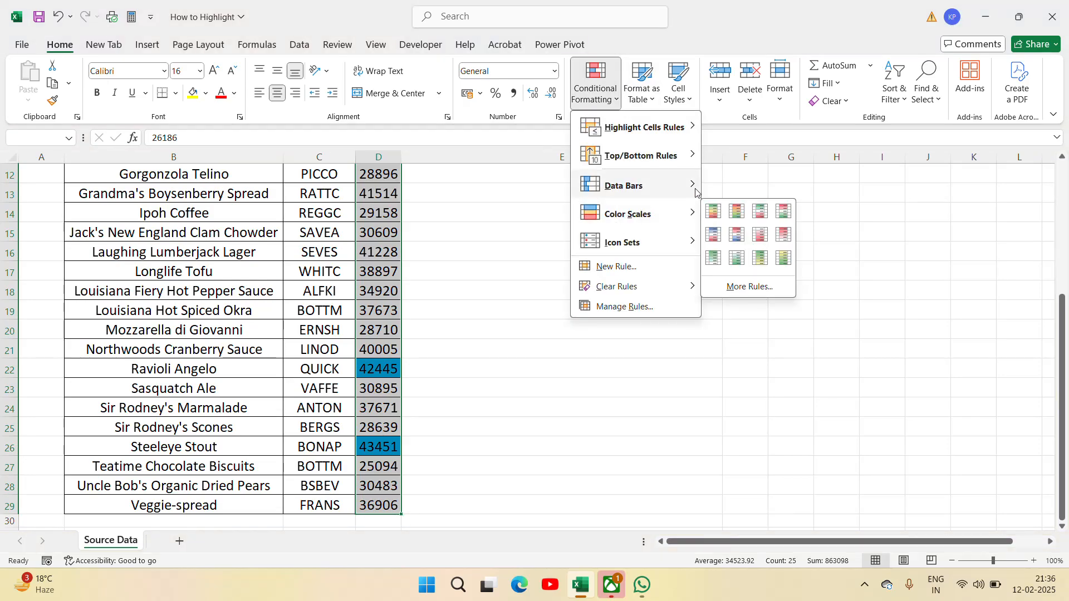
pyautogui.click(645, 306)
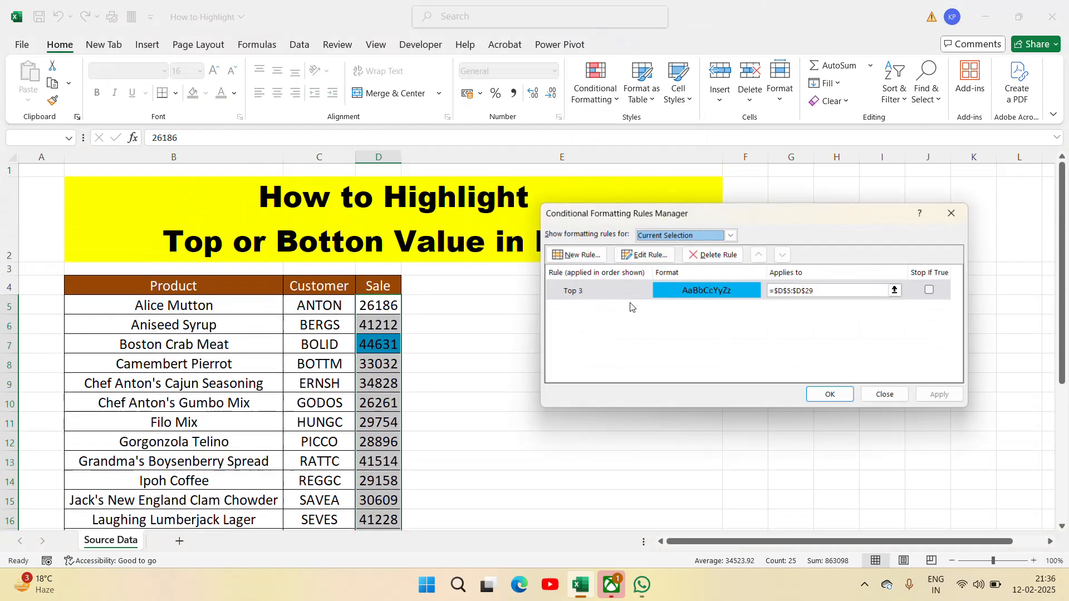
pyautogui.click(729, 256)
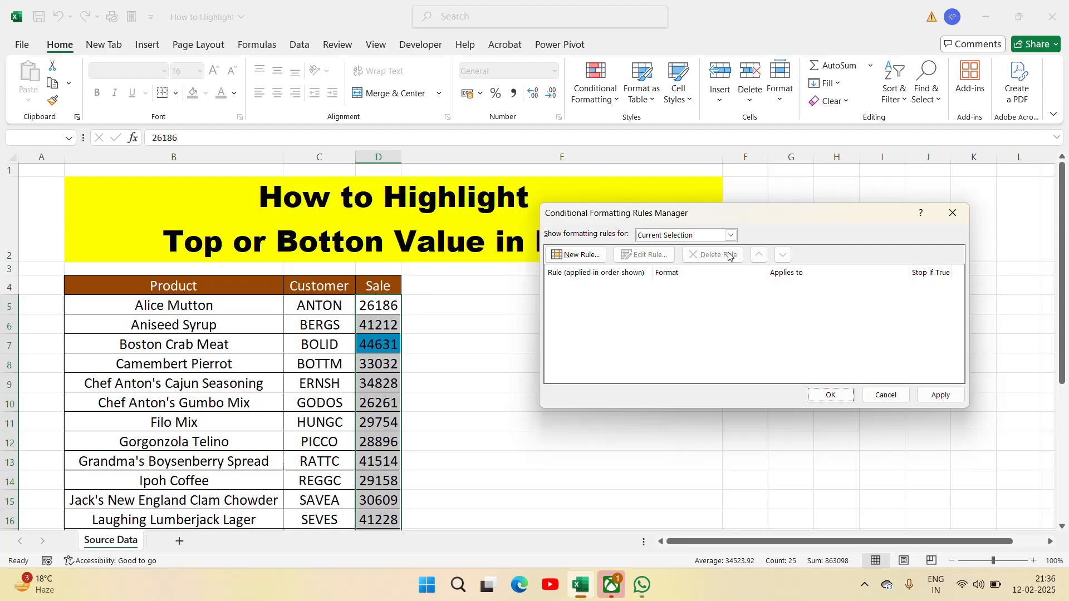
# Step: Create a new formatting rule for top or bottom ranked values and set it to the bottom 10
pyautogui.click(577, 255)
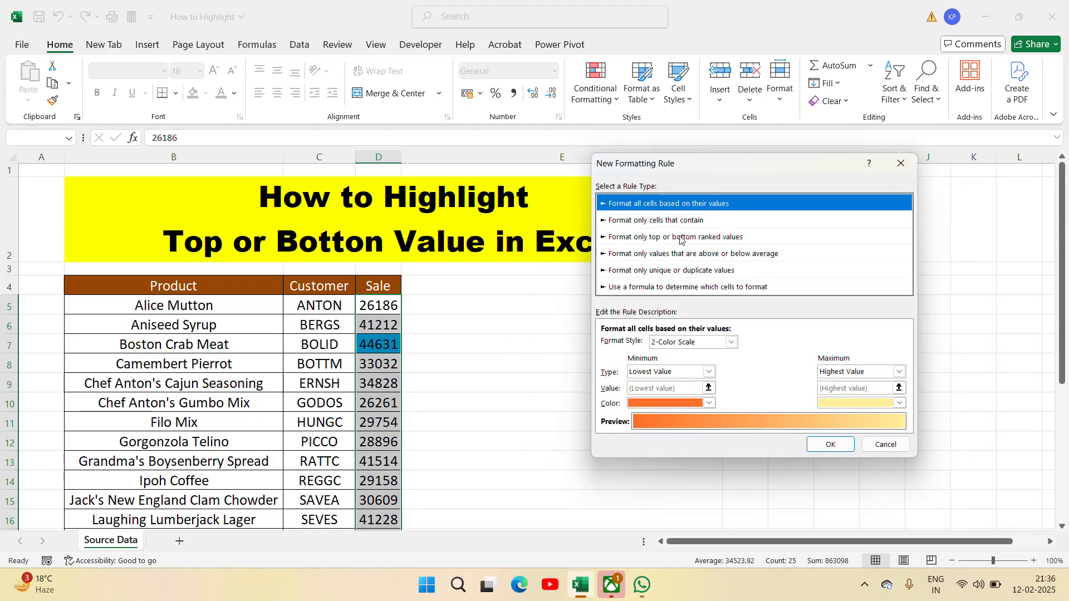
pyautogui.click(680, 238)
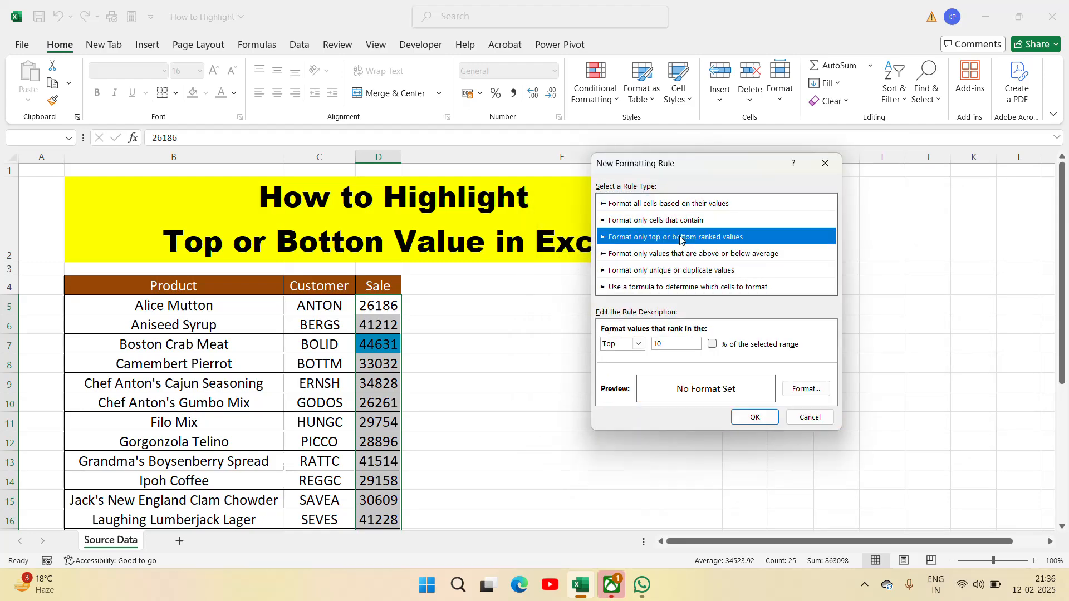
pyautogui.click(639, 345)
pyautogui.click(624, 366)
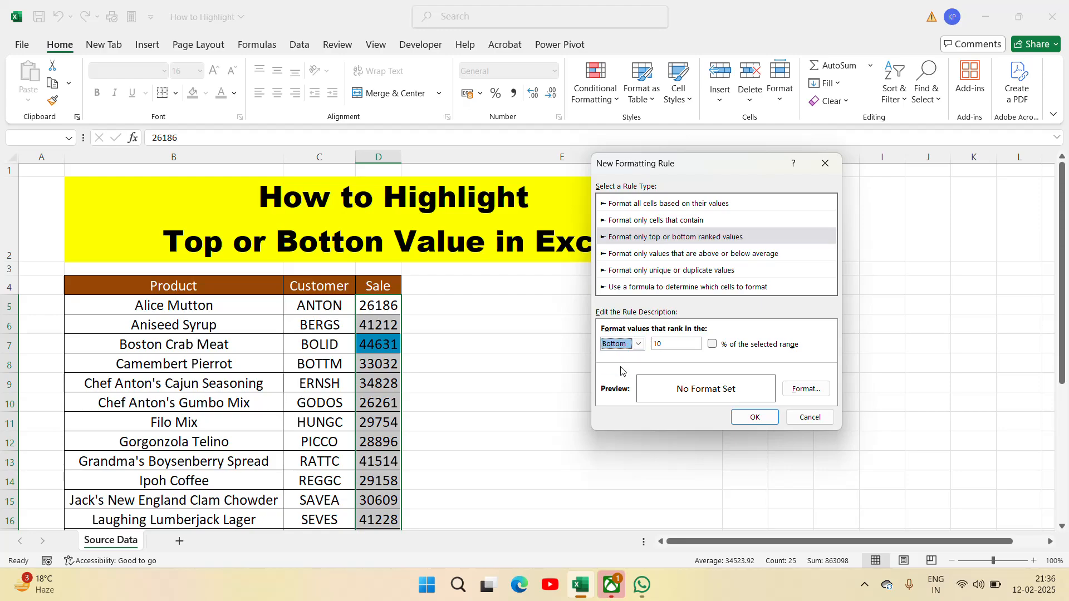
# Step: Give the bottom 10 rule a green fill and apply it to the Sale column
pyautogui.click(805, 389)
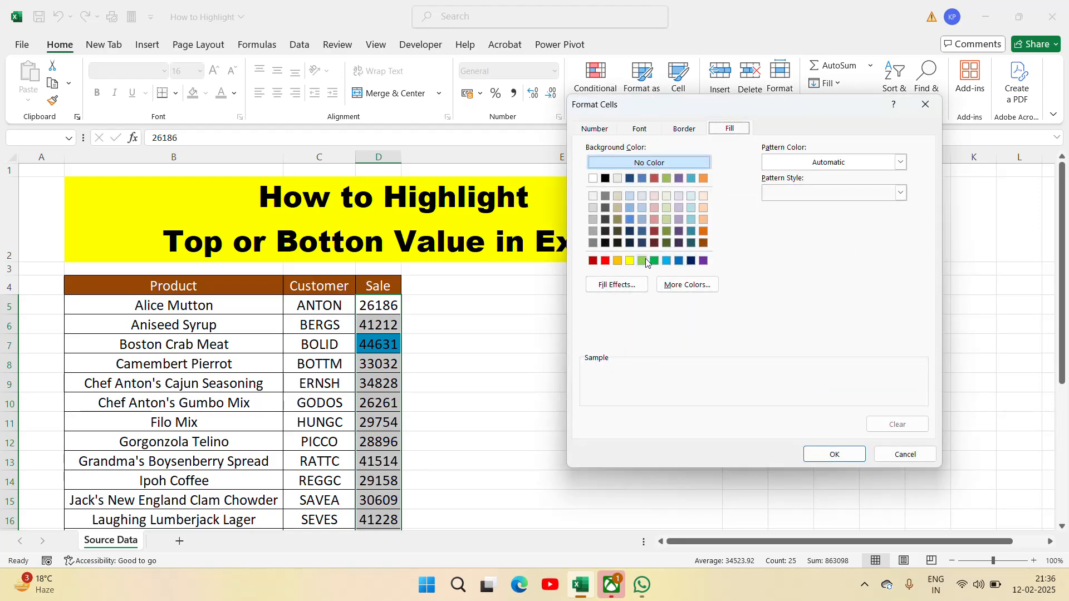
pyautogui.click(654, 260)
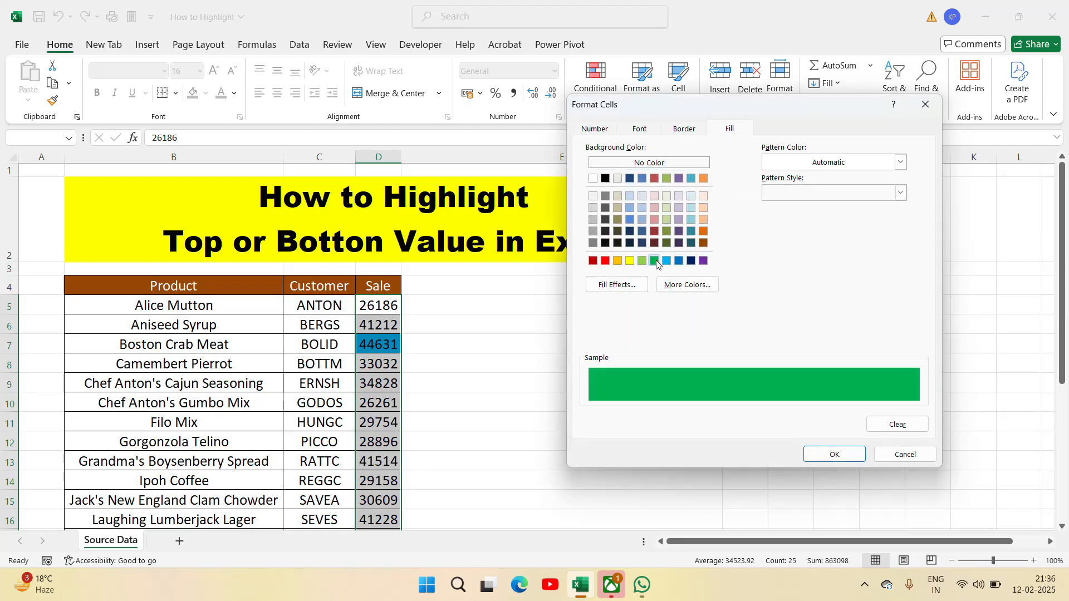
pyautogui.click(834, 454)
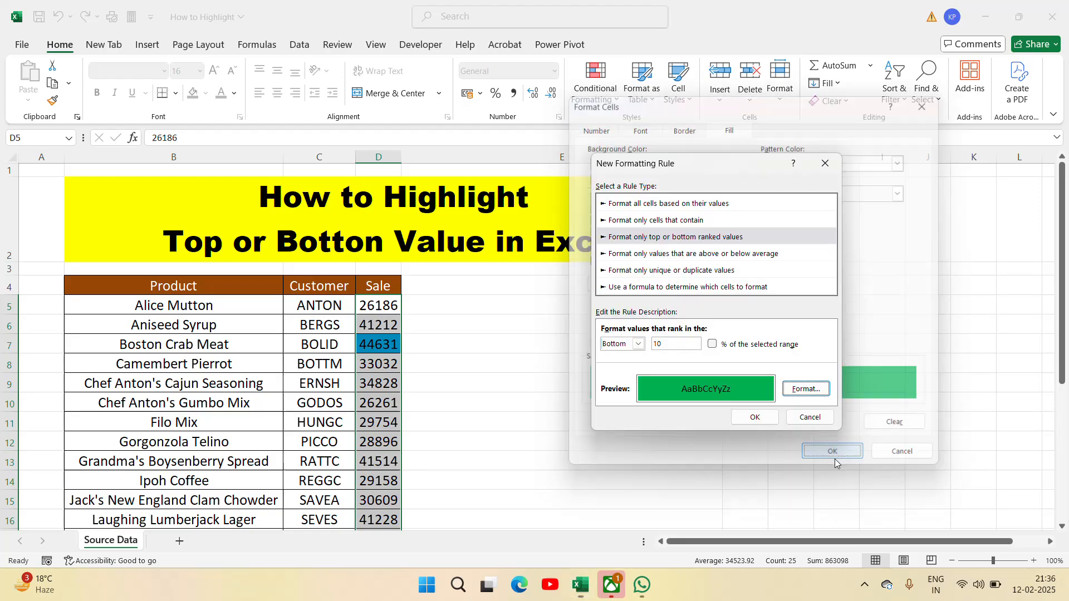
pyautogui.click(753, 419)
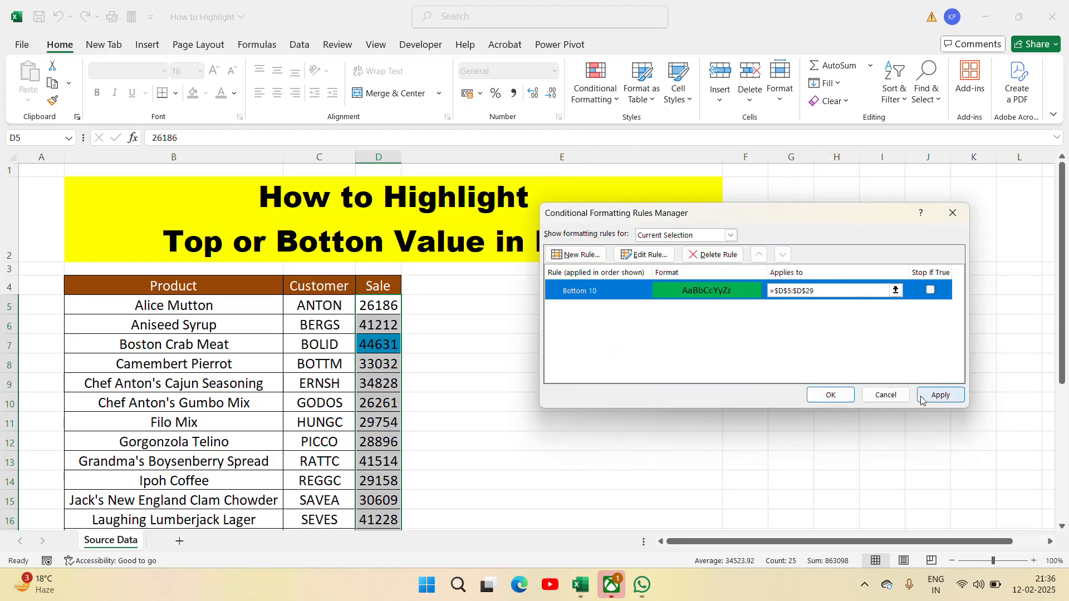
pyautogui.click(940, 395)
pyautogui.click(830, 394)
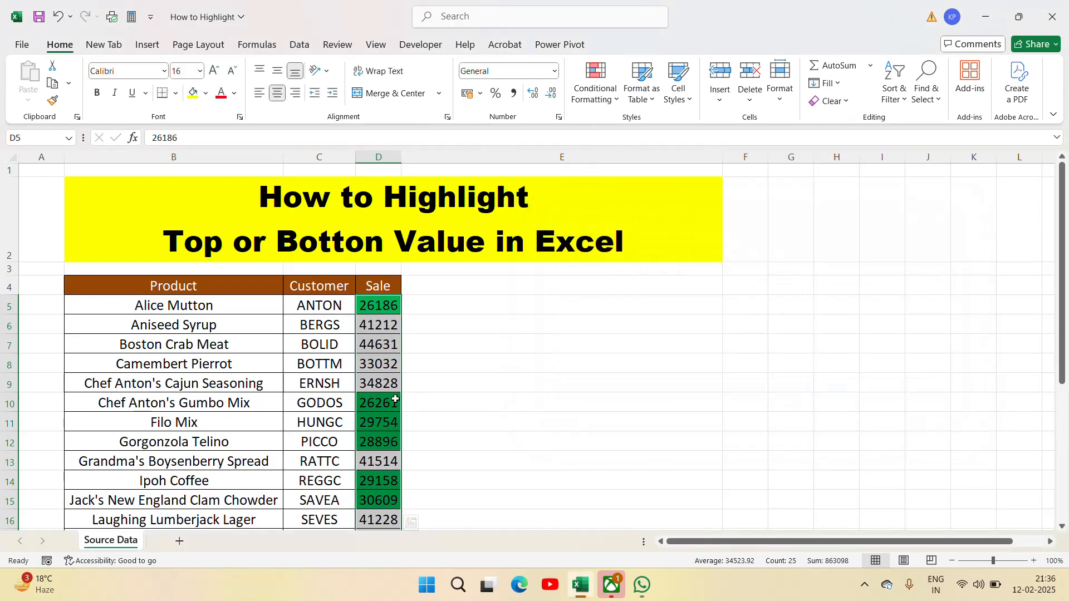
# Step: Examine the Sale column to see which values the bottom 10 rule highlights
pyautogui.click(382, 378)
pyautogui.press('Down')
pyautogui.press('Down')
pyautogui.press('Down')
pyautogui.press('Down')
pyautogui.press('Down')
pyautogui.press('Down')
pyautogui.press('Down')
pyautogui.press('Down')
pyautogui.press('Down')
pyautogui.press('Down')
pyautogui.press('Down')
pyautogui.press('Down')
pyautogui.press('Down')
pyautogui.press('Down')
pyautogui.press('Down')
pyautogui.press('Down')
pyautogui.press('Down')
pyautogui.press('Down')
pyautogui.press('Down')
pyautogui.press('Down')
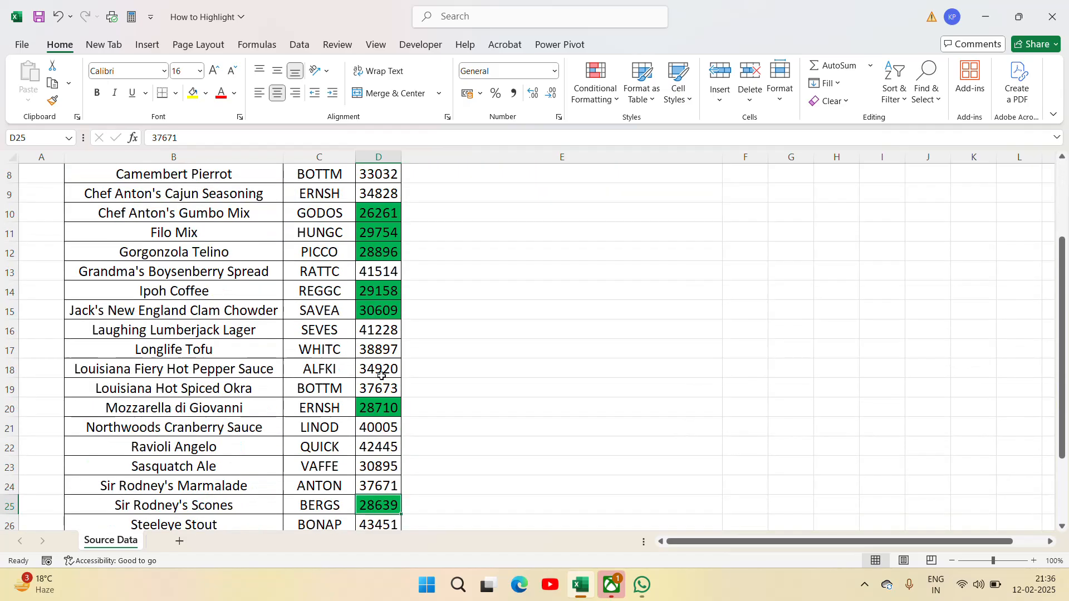
pyautogui.press('Up')
pyautogui.press('Up')
pyautogui.press('Up')
pyautogui.press('Up')
pyautogui.press('Up')
pyautogui.press('Up')
pyautogui.press('Up')
pyautogui.press('Up')
pyautogui.press('Up')
pyautogui.press('Up')
pyautogui.press('Up')
pyautogui.press('Up')
pyautogui.press('Up')
pyautogui.press('Up')
pyautogui.press('Up')
pyautogui.press('Up')
pyautogui.press('Up')
pyautogui.press('Up')
pyautogui.press('Up')
pyautogui.press('Up')
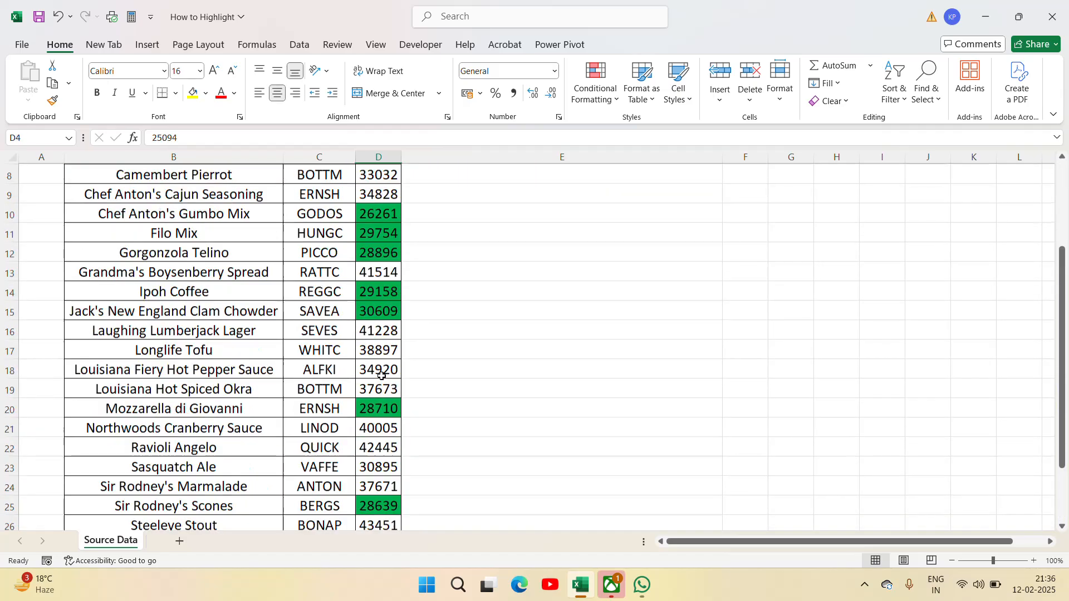
pyautogui.press('Down')
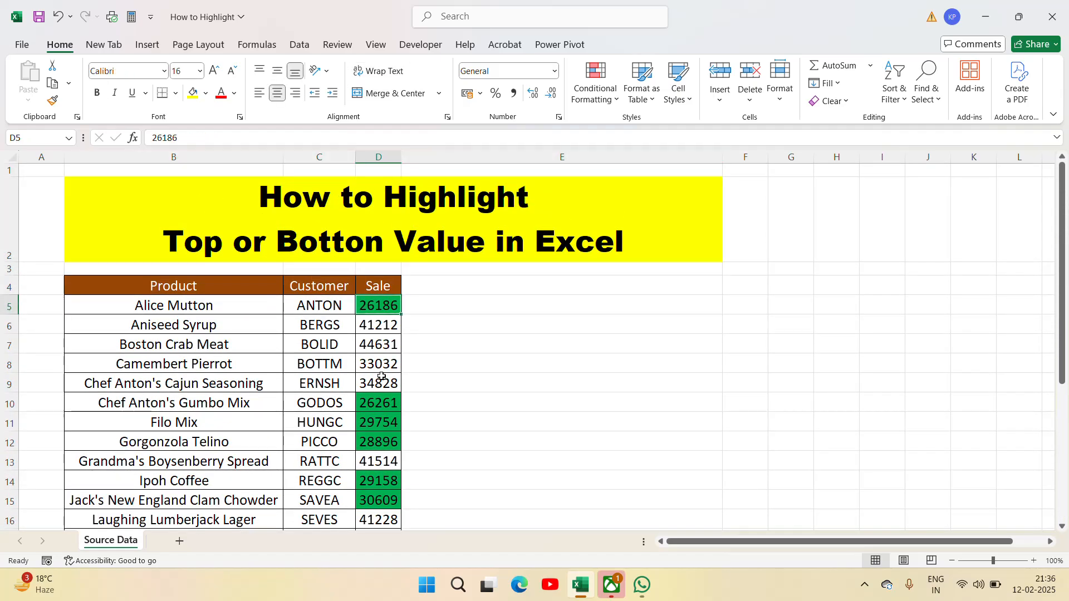
pyautogui.scroll(-4, 382, 377)
pyautogui.scroll(3, 381, 376)
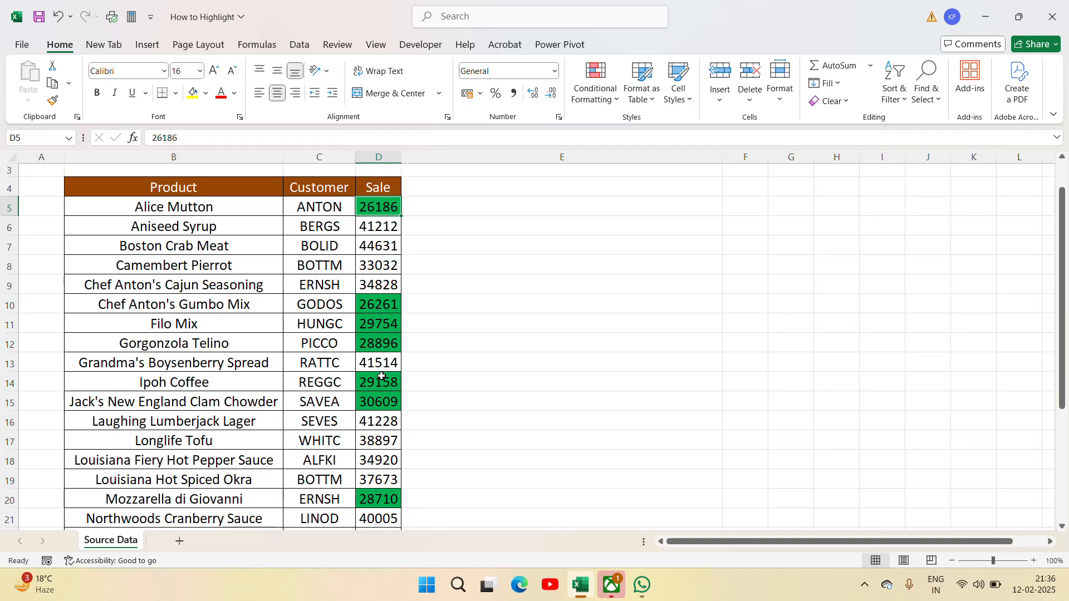
# Step: Edit the Sale column's bottom-ranked formatting rule to rank the bottom 5 values
pyautogui.click(616, 106)
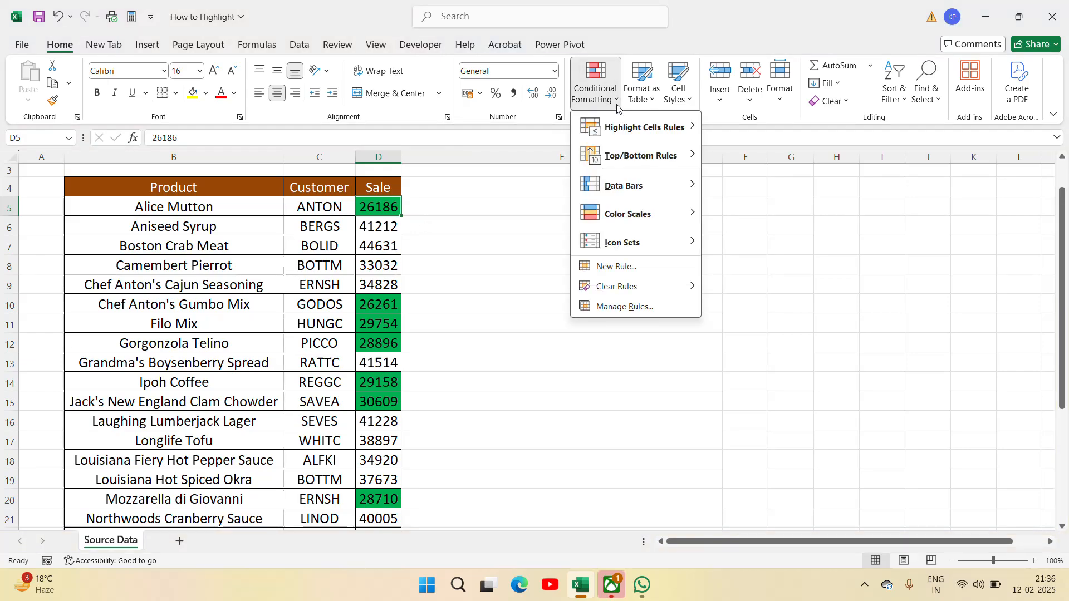
pyautogui.click(620, 308)
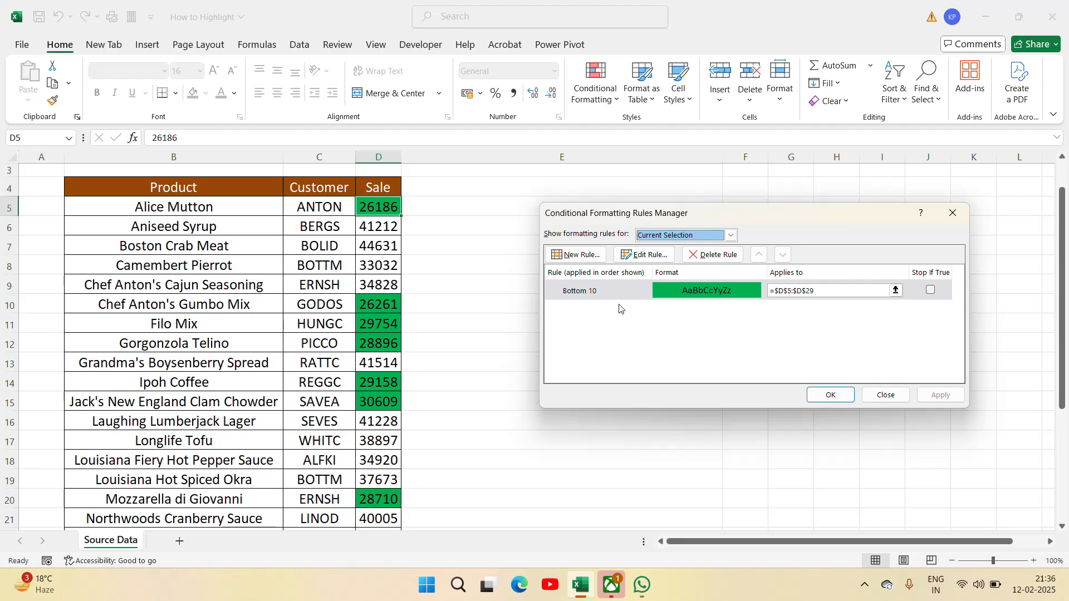
pyautogui.click(644, 255)
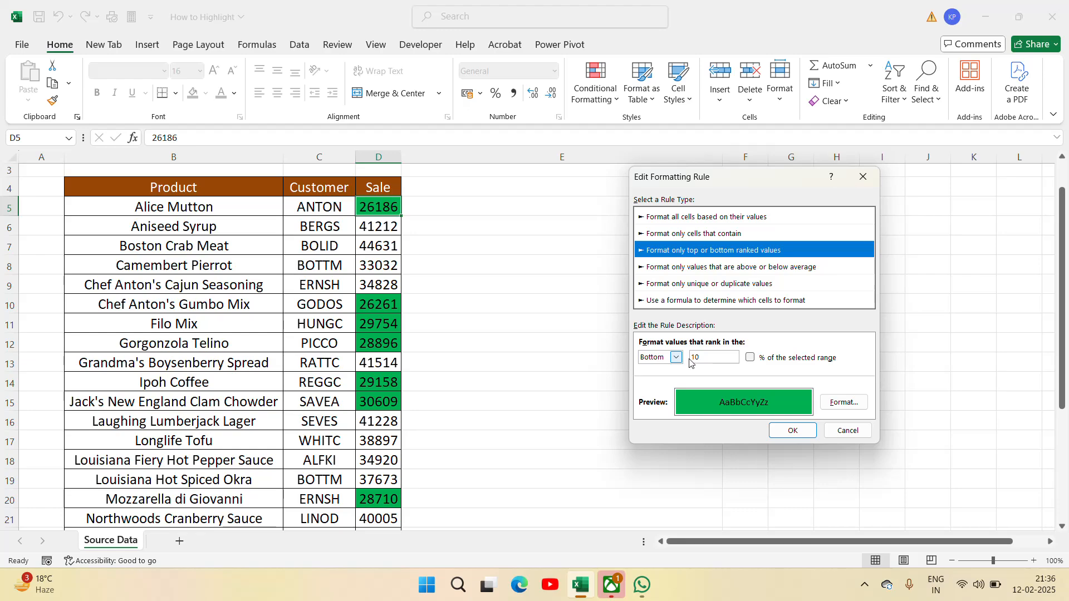
pyautogui.click(717, 358)
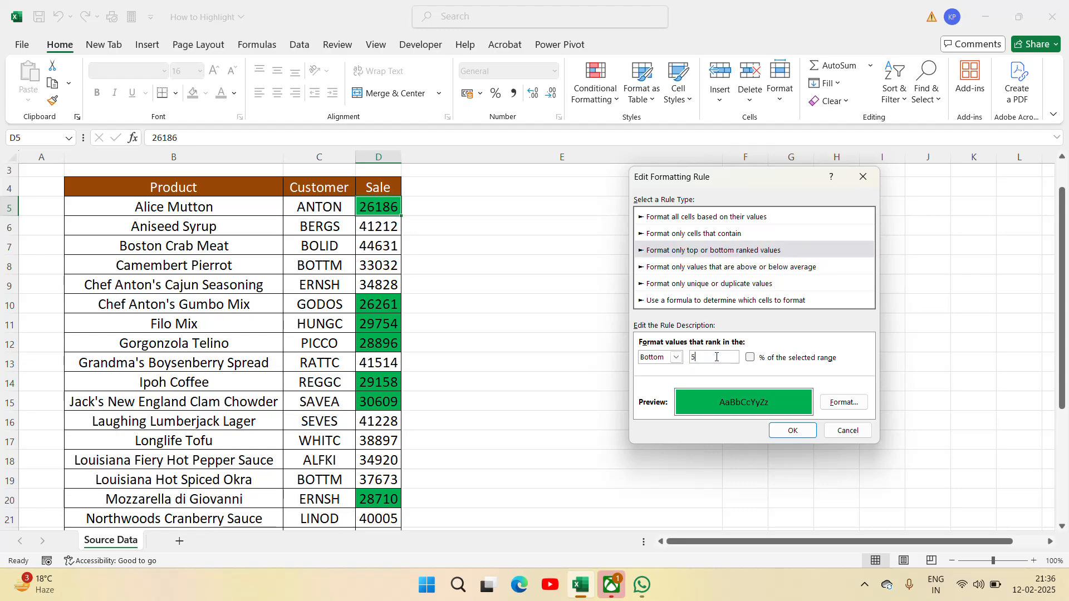
# Step: Change the bottom 5 rule's fill color to orange and apply the edited rule to the Sale column
pyautogui.click(844, 402)
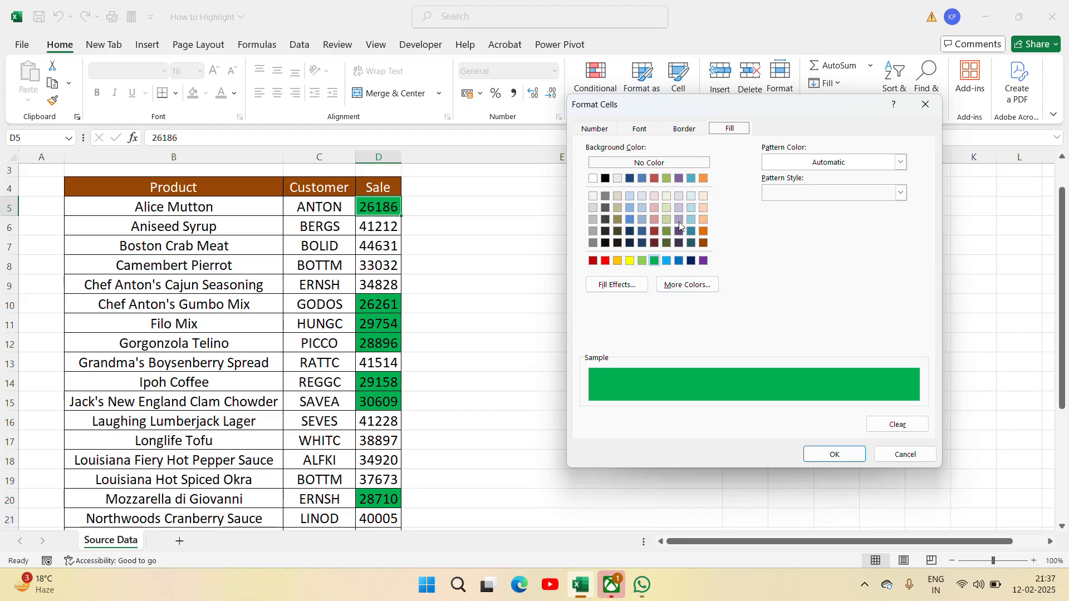
pyautogui.click(703, 179)
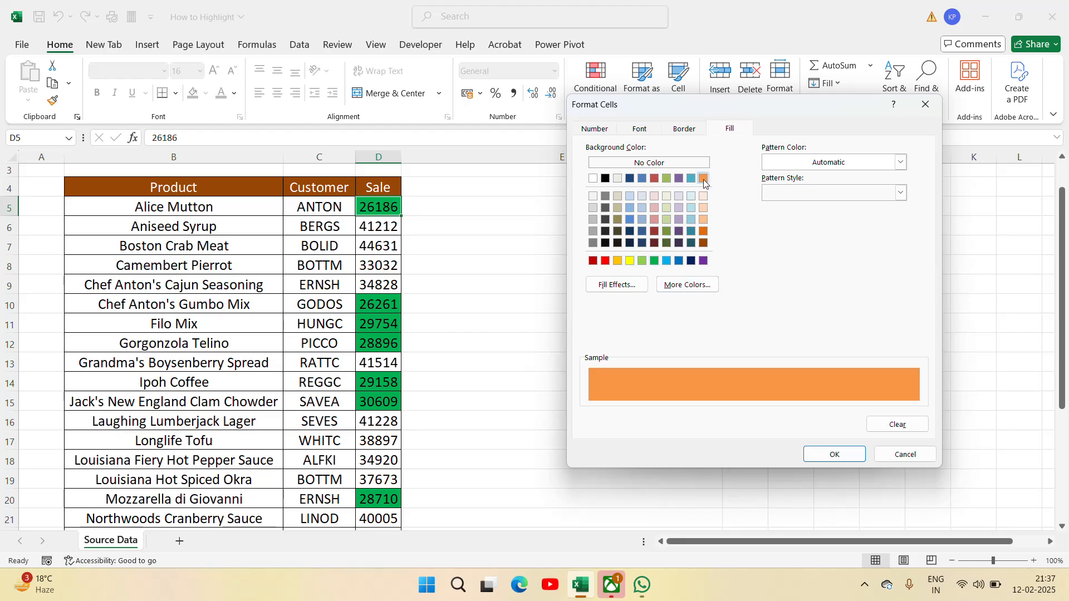
pyautogui.click(833, 457)
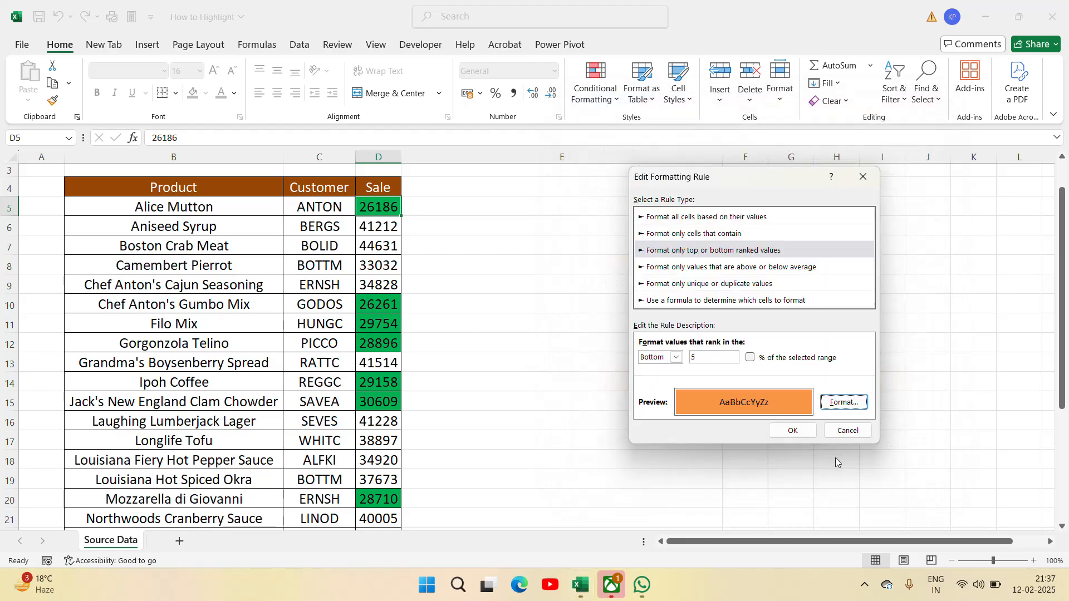
pyautogui.click(793, 431)
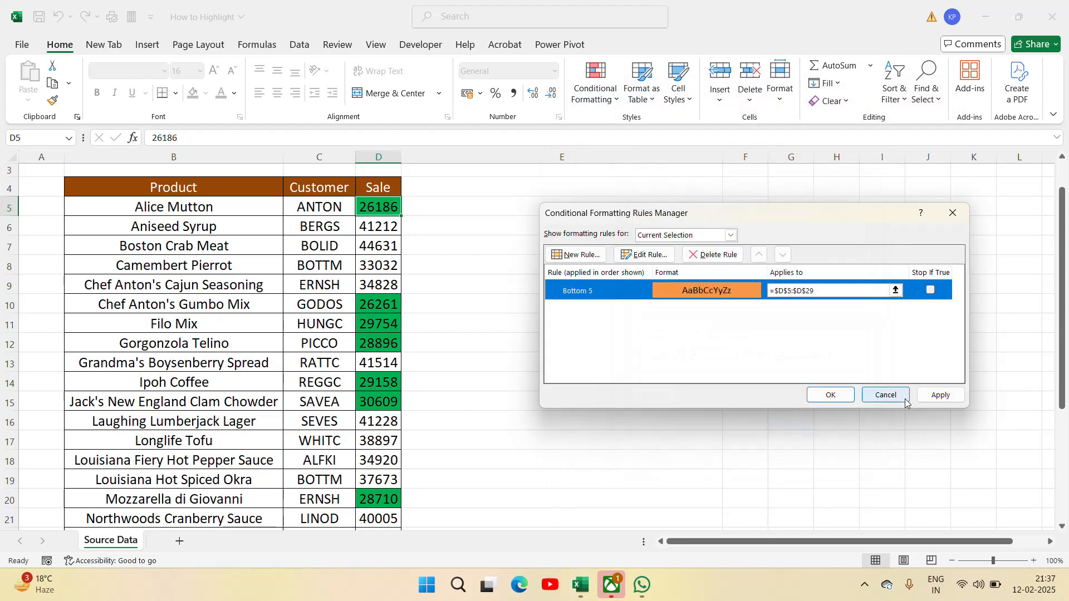
pyautogui.click(938, 395)
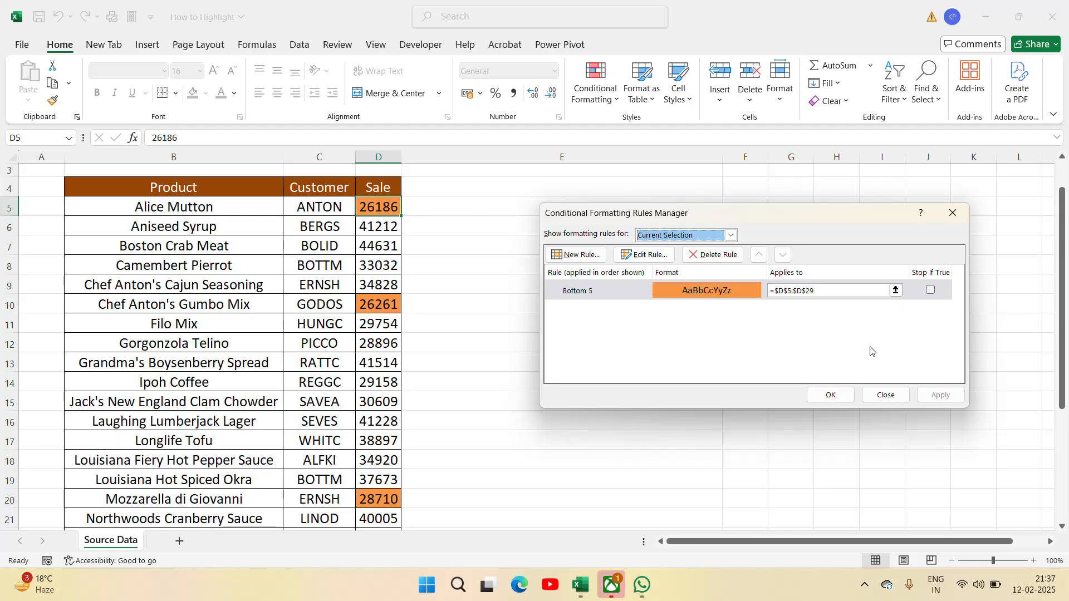
pyautogui.click(845, 400)
# Step: Check the Sale column from its first to its last row for the highlighted bottom 5 values
pyautogui.click(367, 397)
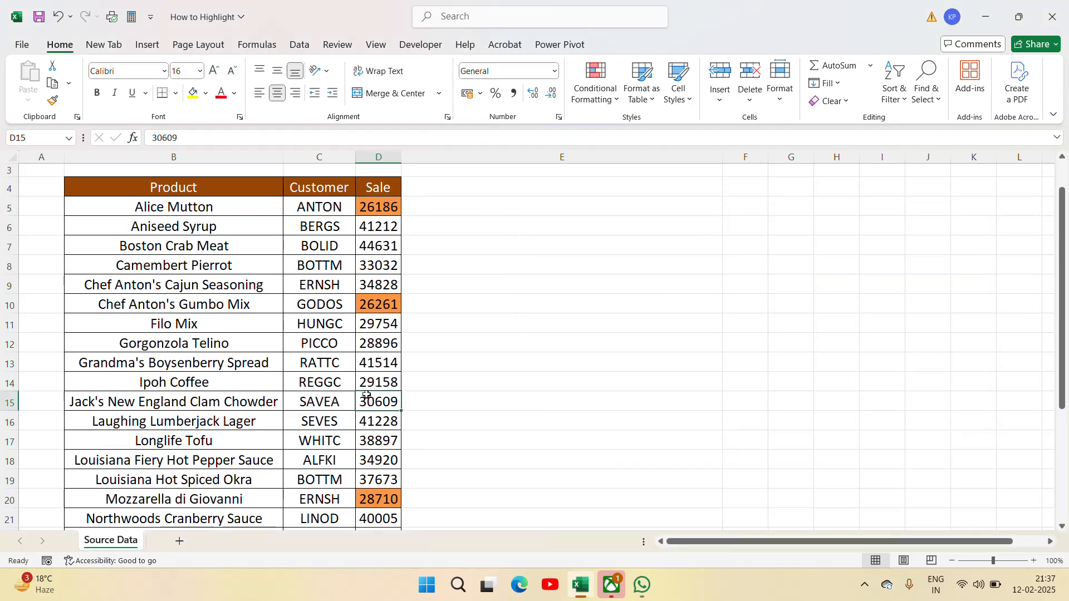
pyautogui.hotkey('ctrl', 'Down')
pyautogui.hotkey('ctrl', 'Up')
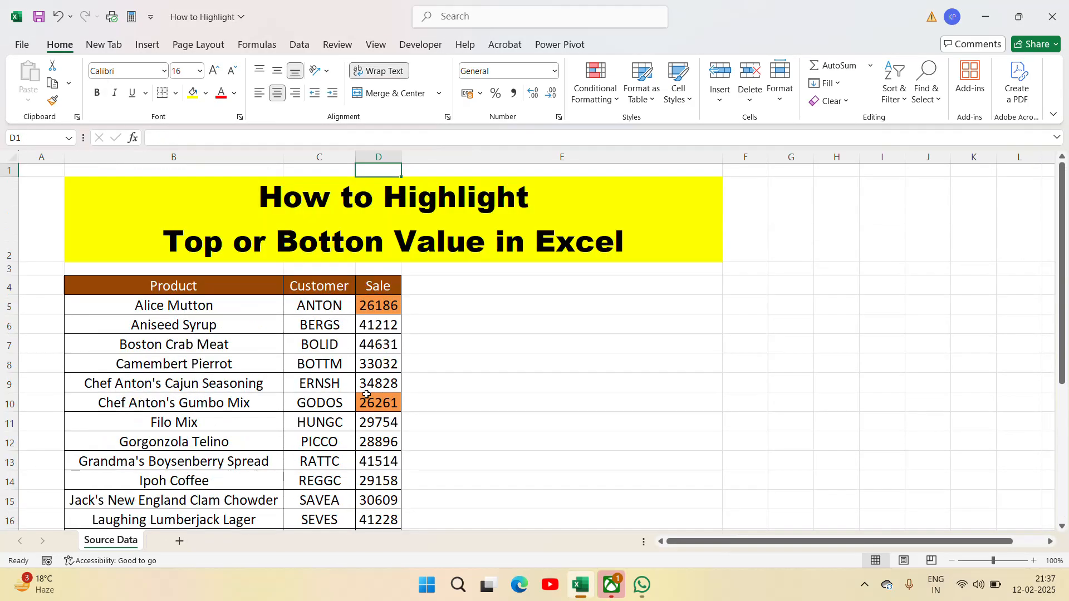
pyautogui.press('Down')
pyautogui.hotkey('ctrl', 'shift', 'Down')
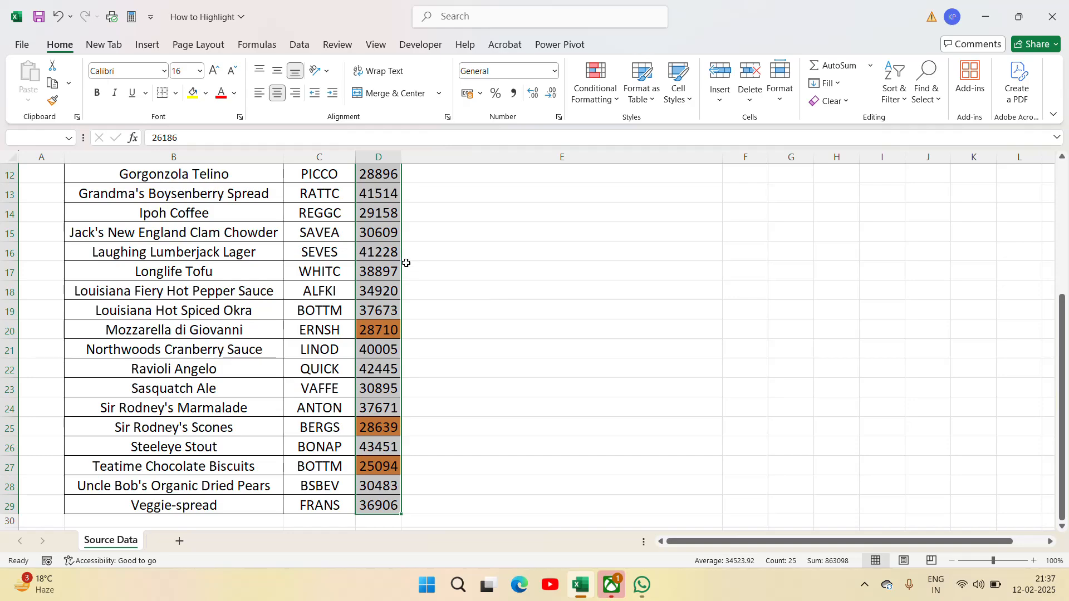
# Step: Change the Longlife Tofu sale in D17 to 50000 to test the bottom 5 rule
pyautogui.click(389, 267)
pyautogui.press('Up')
pyautogui.press('Up')
pyautogui.press('Up')
pyautogui.press('Down')
pyautogui.press('Down')
pyautogui.press('Down')
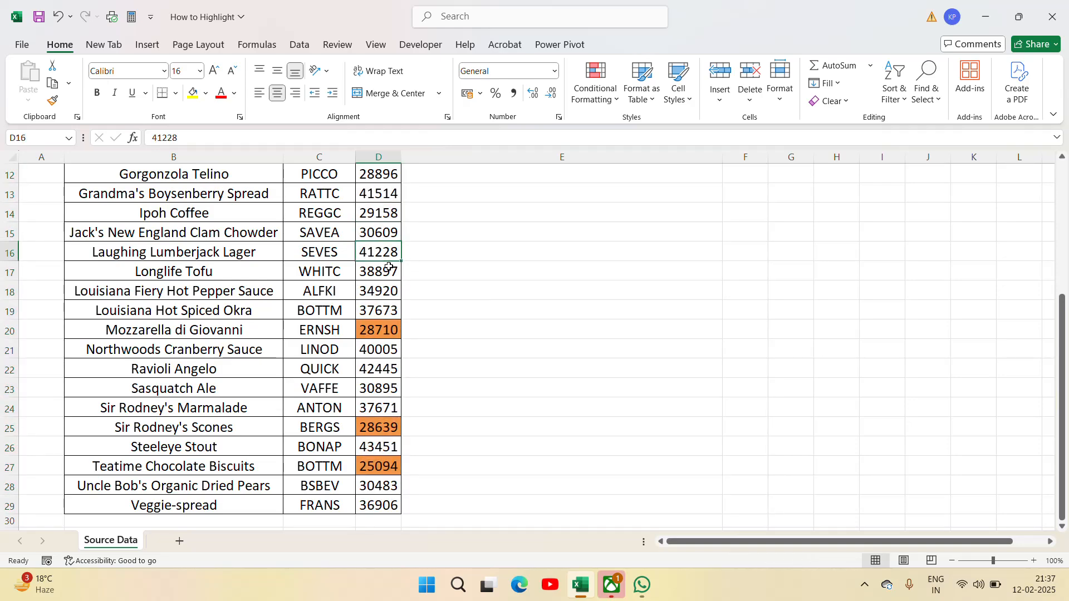
pyautogui.write('50000')
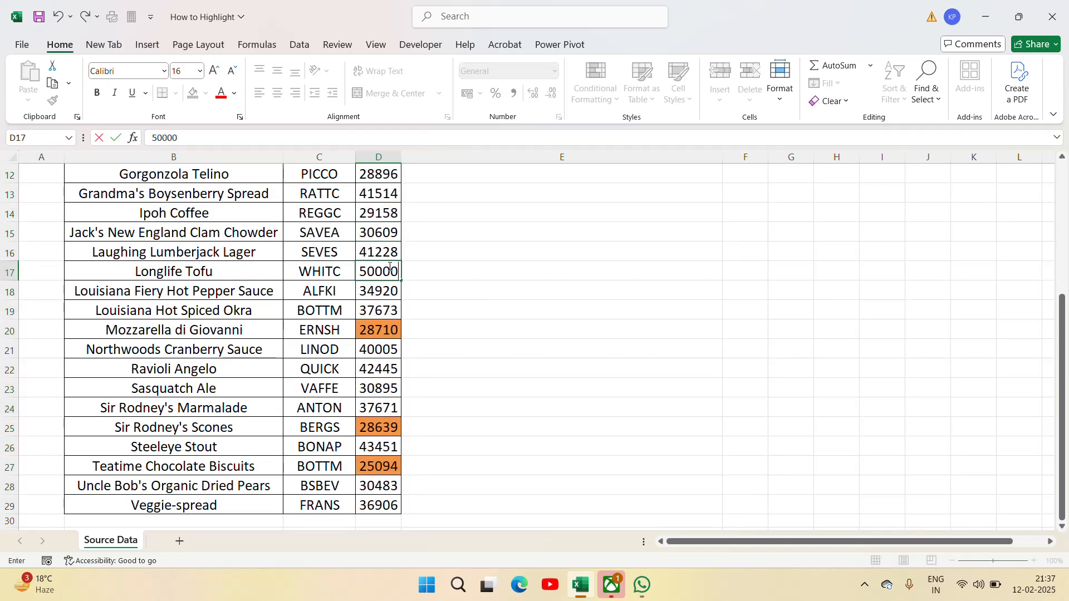
pyautogui.press('Return')
pyautogui.click(389, 268)
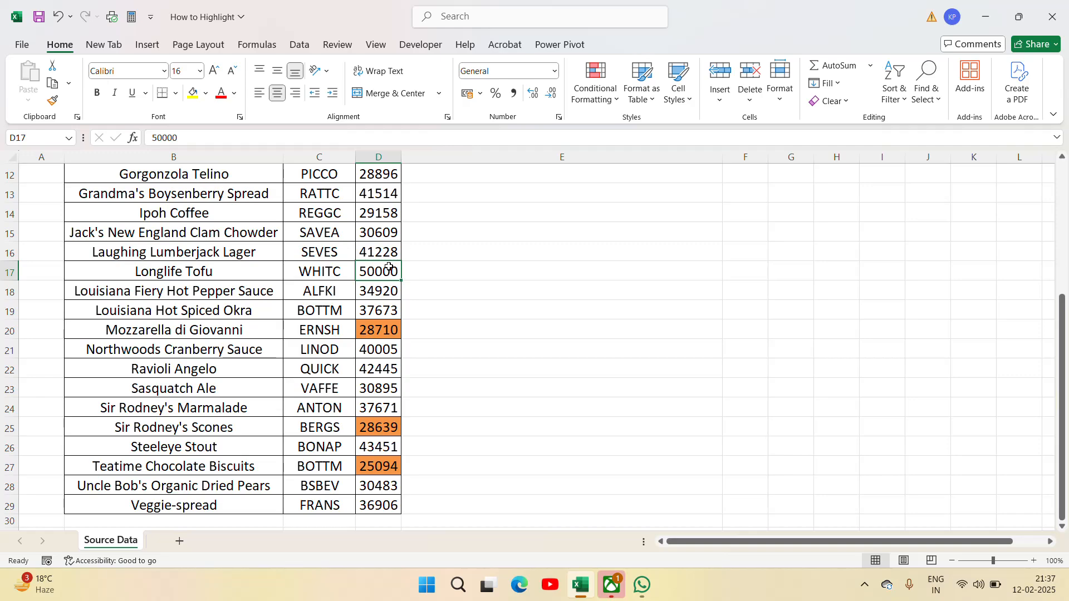
# Step: Change the Northwoods Cranberry Sauce sale in D21 to 21000 to test the bottom 5 rule
pyautogui.press('Down')
pyautogui.press('Down')
pyautogui.press('Down')
pyautogui.press('Down')
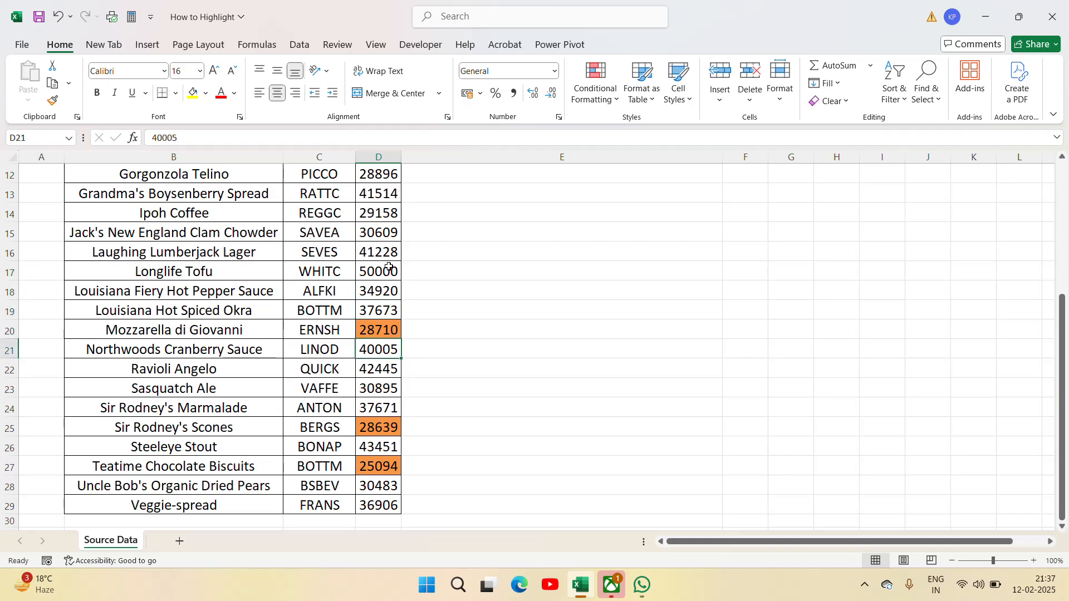
pyautogui.write('21')
pyautogui.hotkey('ctrl', 'Return')
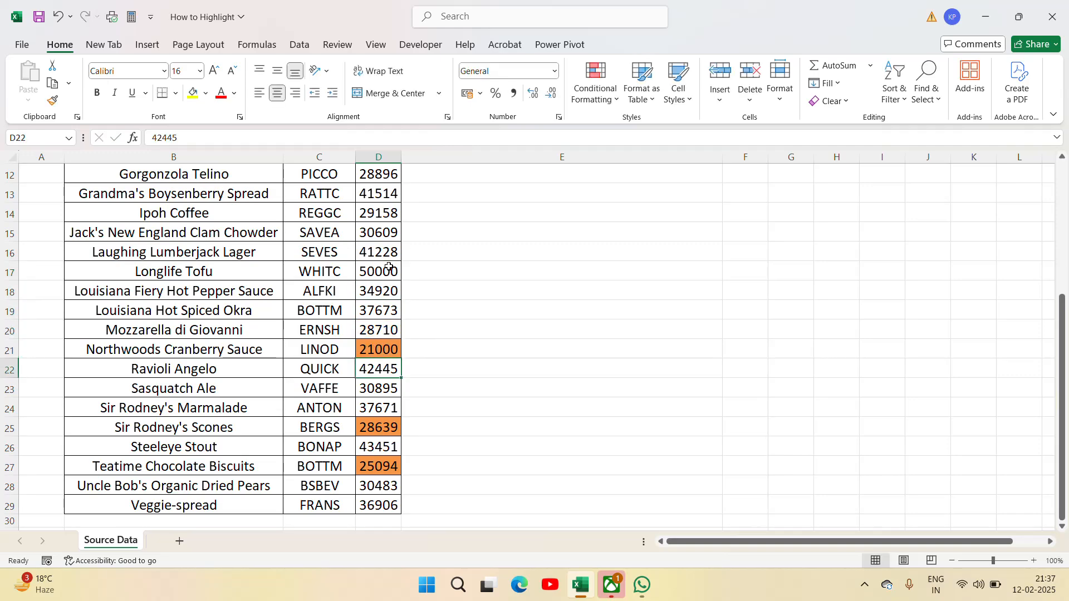
# Step: Check the Sale column from the rows below D21 up to its header for the highlighted bottom 5 values
pyautogui.press('Down')
pyautogui.press('Down')
pyautogui.press('Down')
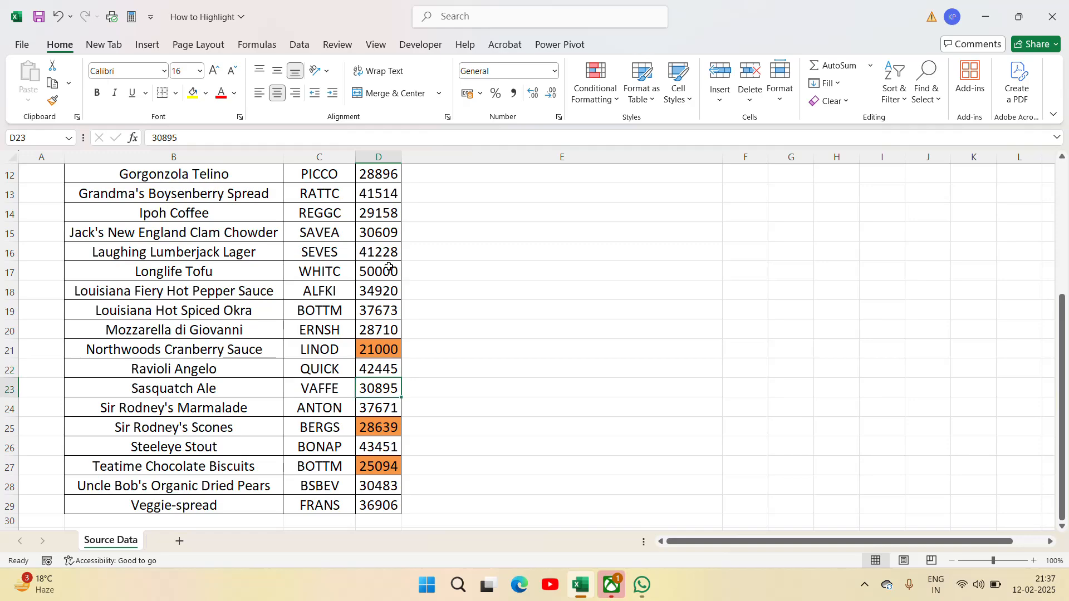
pyautogui.press('Up')
pyautogui.press('Up')
pyautogui.press('Up')
pyautogui.press('Up')
pyautogui.press('Up')
pyautogui.press('Up')
pyautogui.press('Up')
pyautogui.press('Up')
pyautogui.press('Up')
pyautogui.press('Up')
pyautogui.press('Up')
pyautogui.press('Up')
pyautogui.press('Up')
pyautogui.press('Up')
pyautogui.press('Up')
pyautogui.press('Up')
pyautogui.press('Up')
pyautogui.press('Up')
pyautogui.press('Up')
pyautogui.press('Up')
pyautogui.press('Up')
pyautogui.press('Up')
pyautogui.press('Up')
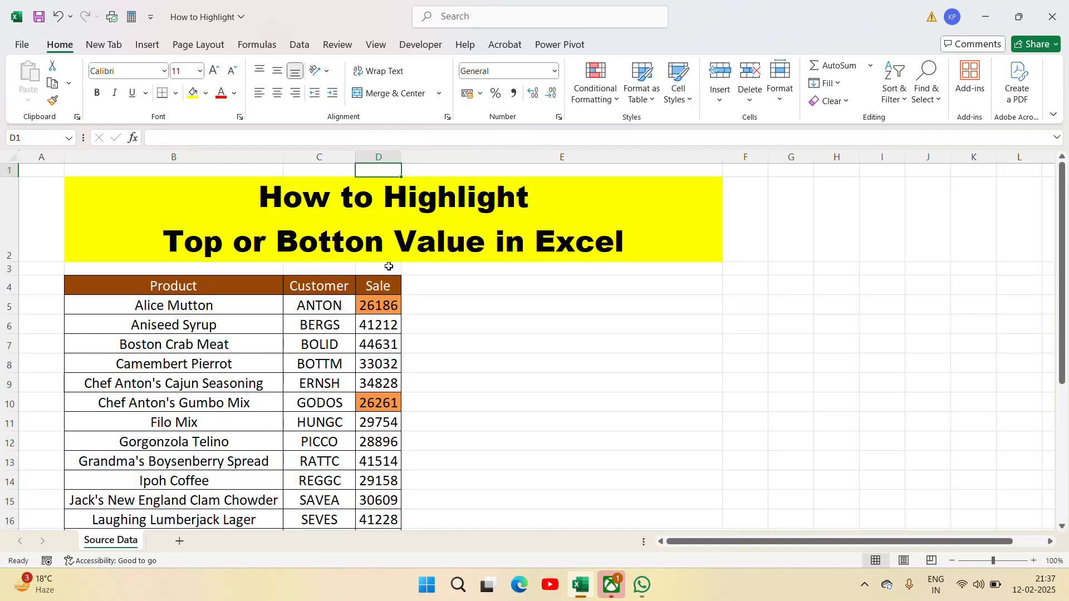
# Step: Edit the bottom 5 conditional formatting rule to rank the bottom 3 values and apply it to the Sale column
pyautogui.click(376, 338)
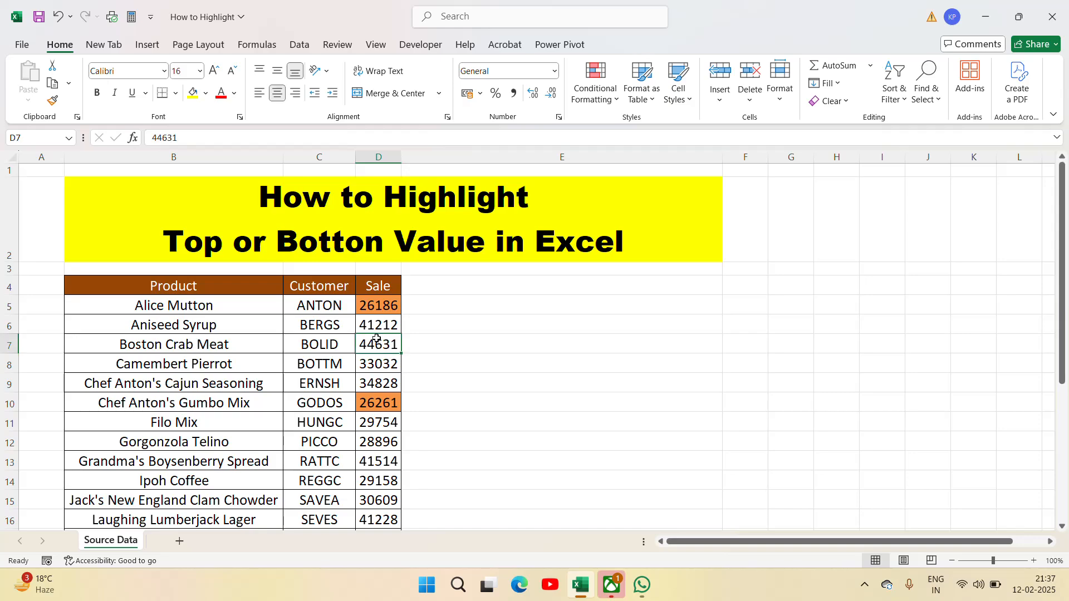
pyautogui.click(594, 92)
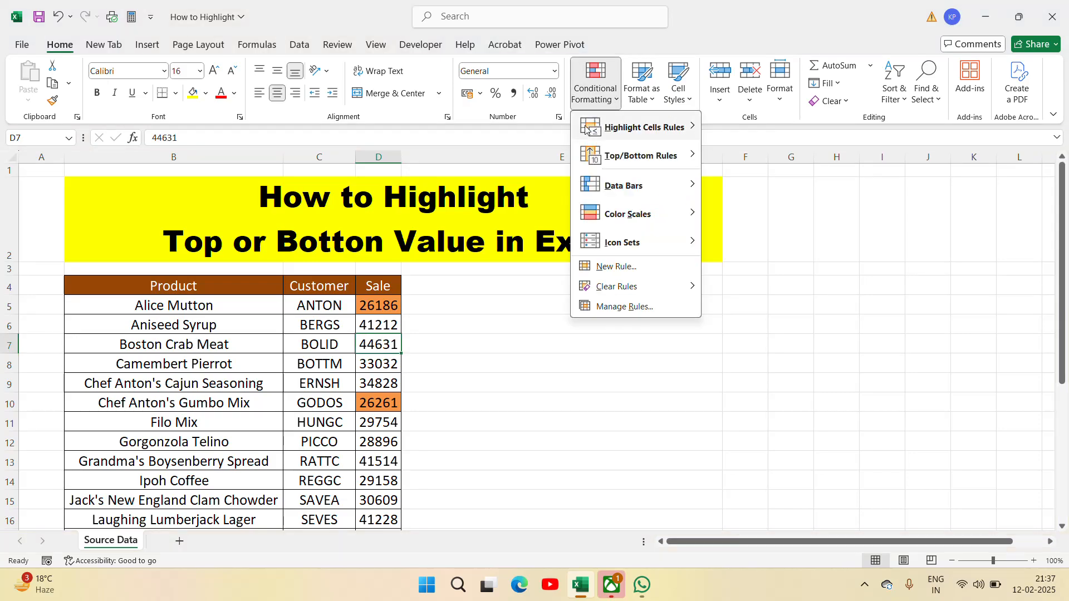
pyautogui.click(622, 307)
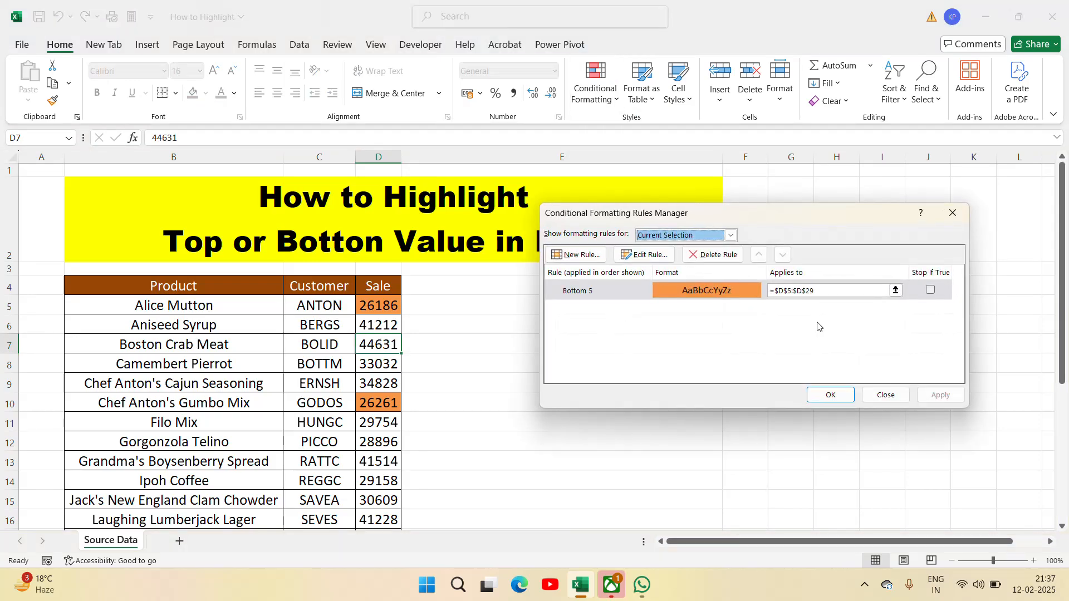
pyautogui.click(644, 254)
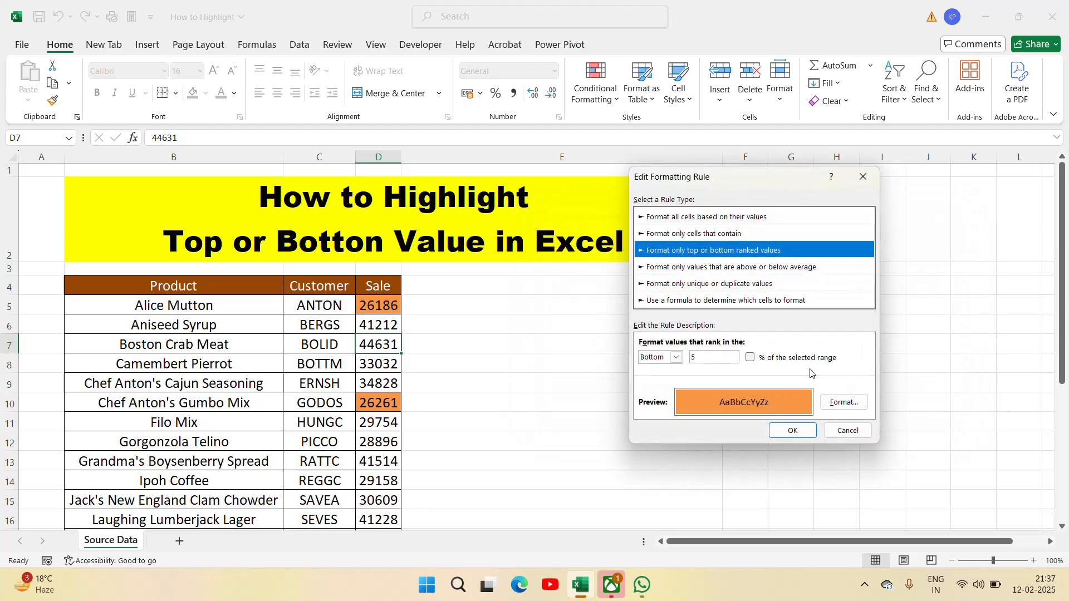
pyautogui.click(700, 359)
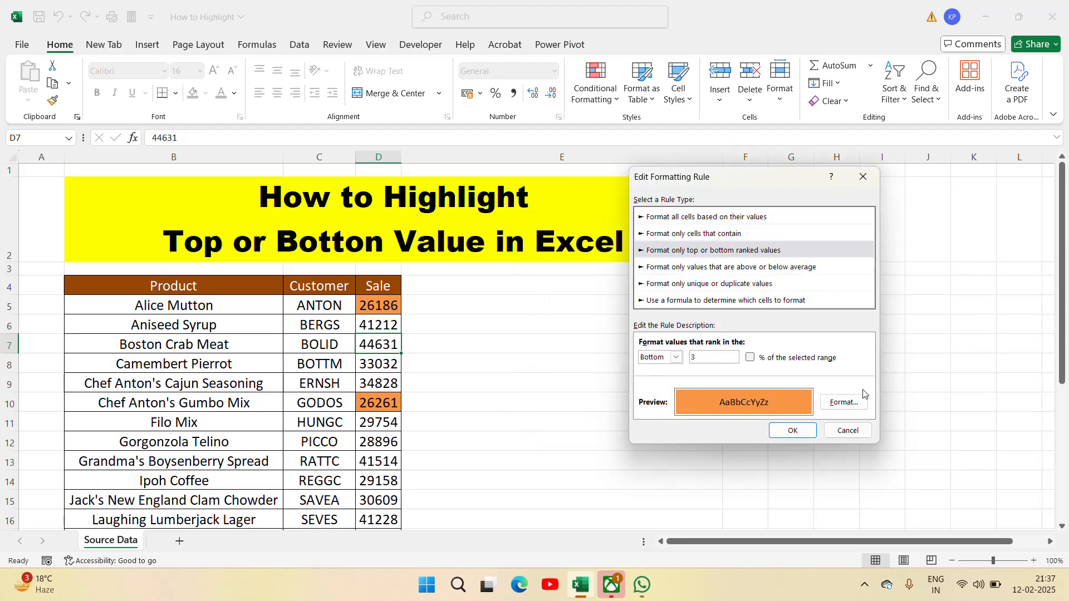
pyautogui.write('3')
pyautogui.click(793, 432)
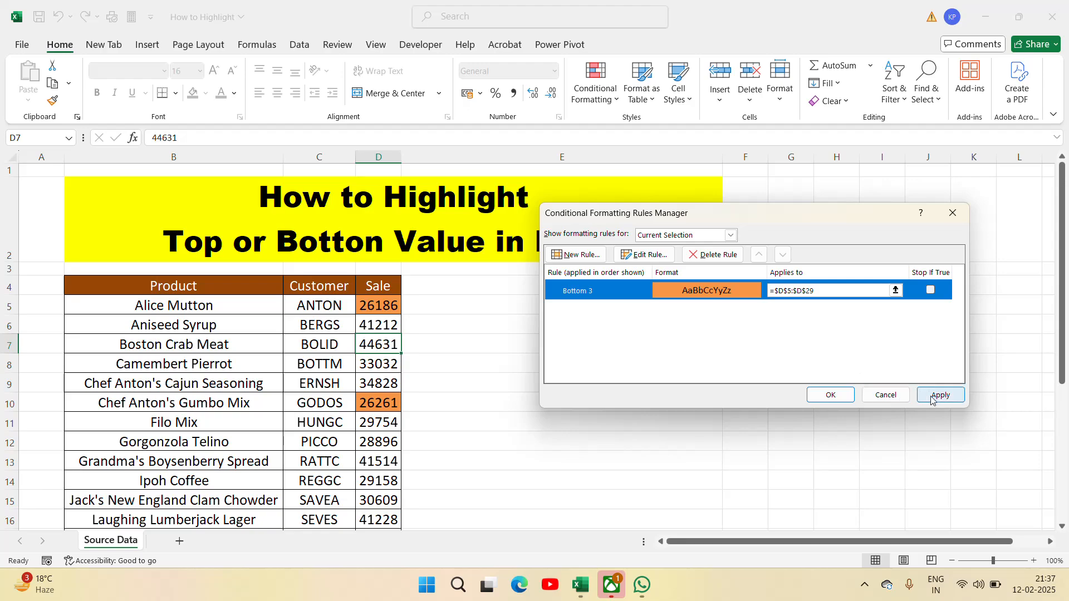
pyautogui.click(942, 396)
pyautogui.click(835, 396)
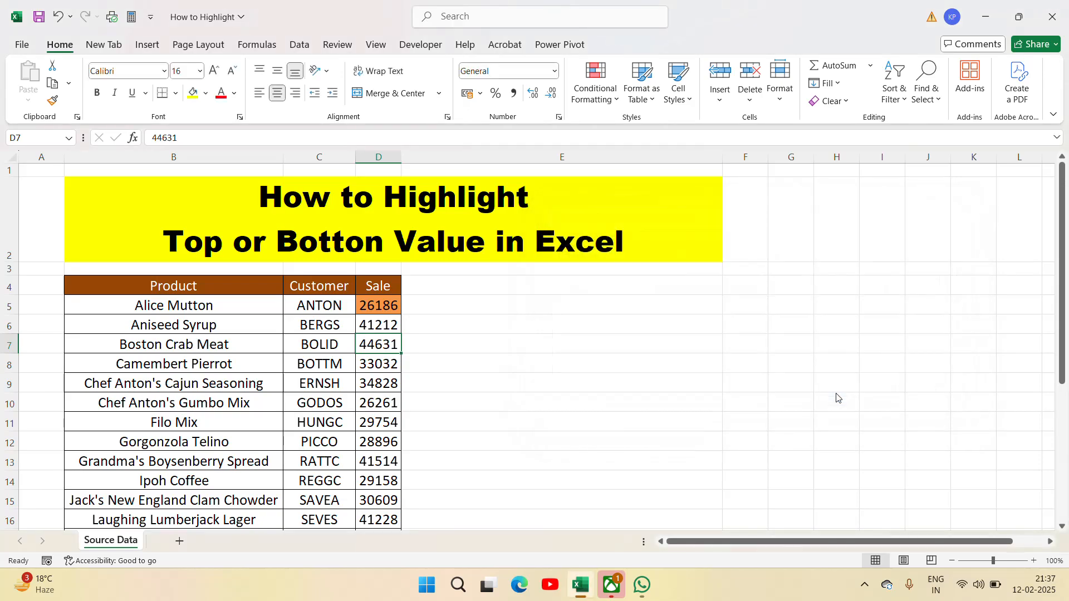
# Step: Check the Sale column from D5 to its last row for the highlighted bottom 3 values
pyautogui.click(387, 311)
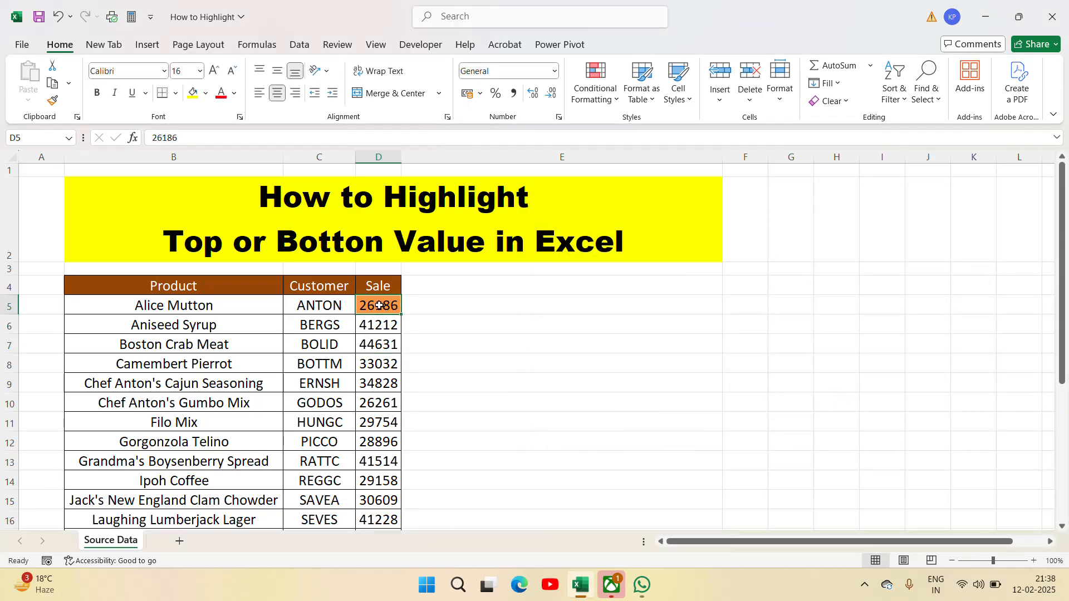
pyautogui.press('Down')
pyautogui.press('Down')
pyautogui.press('Down')
pyautogui.press('Down')
pyautogui.press('Down')
pyautogui.press('Down')
pyautogui.press('Down')
pyautogui.press('Down')
pyautogui.press('Down')
pyautogui.press('Down')
pyautogui.press('Down')
pyautogui.press('Down')
pyautogui.press('Down')
pyautogui.press('Down')
pyautogui.press('Down')
pyautogui.press('Down')
pyautogui.press('Down')
pyautogui.press('Down')
pyautogui.press('Down')
pyautogui.press('Down')
pyautogui.press('Down')
pyautogui.press('Down')
pyautogui.press('Down')
pyautogui.press('Down')
pyautogui.press('Down')
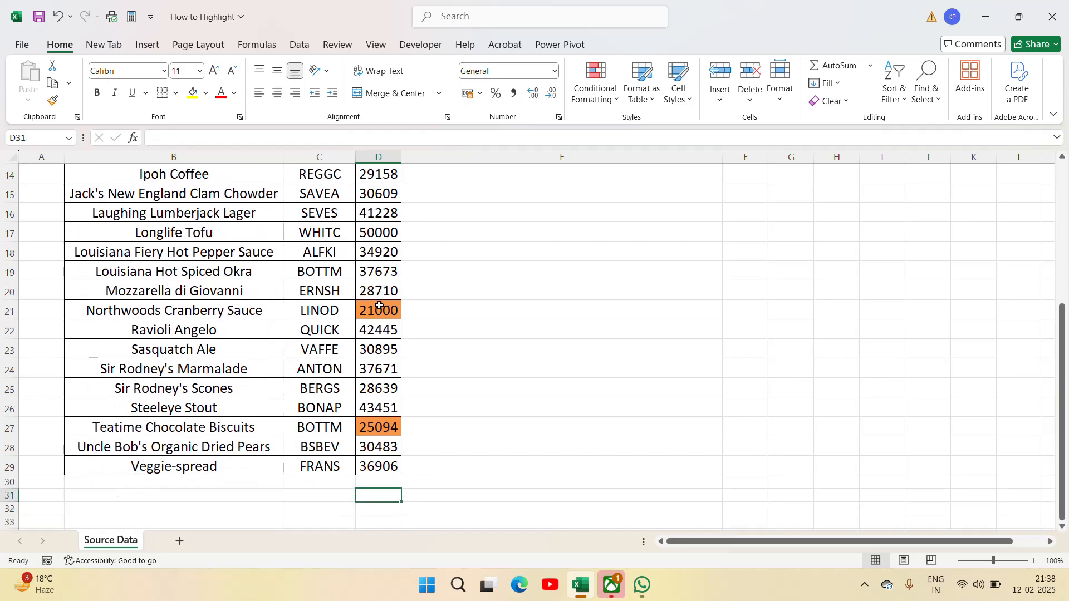
pyautogui.press('Up')
pyautogui.press('Up')
pyautogui.press('Up')
pyautogui.press('Up')
pyautogui.press('Up')
pyautogui.press('Up')
pyautogui.press('Down')
pyautogui.press('Down')
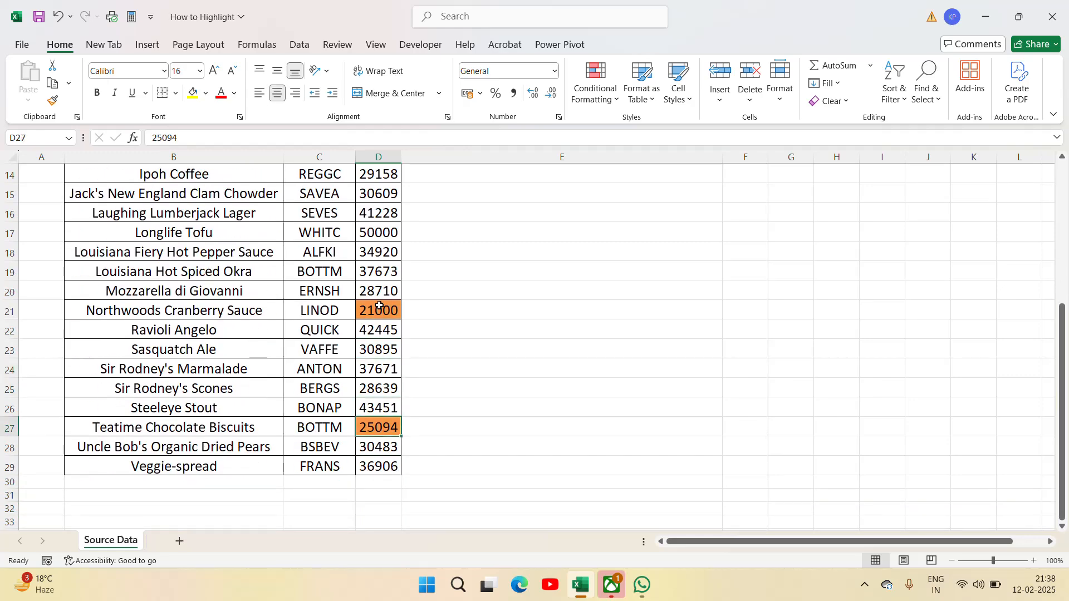
# Step: Undo the last rule edit and delete the bottom 5 conditional formatting rule from the Sale column
pyautogui.hotkey('ctrl', 'z')
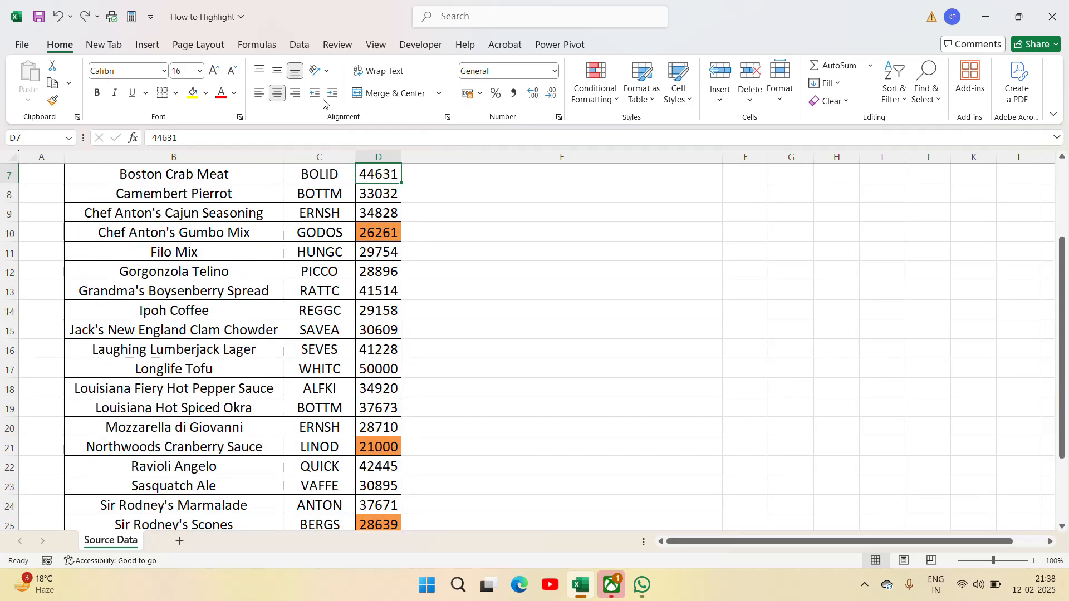
pyautogui.click(595, 83)
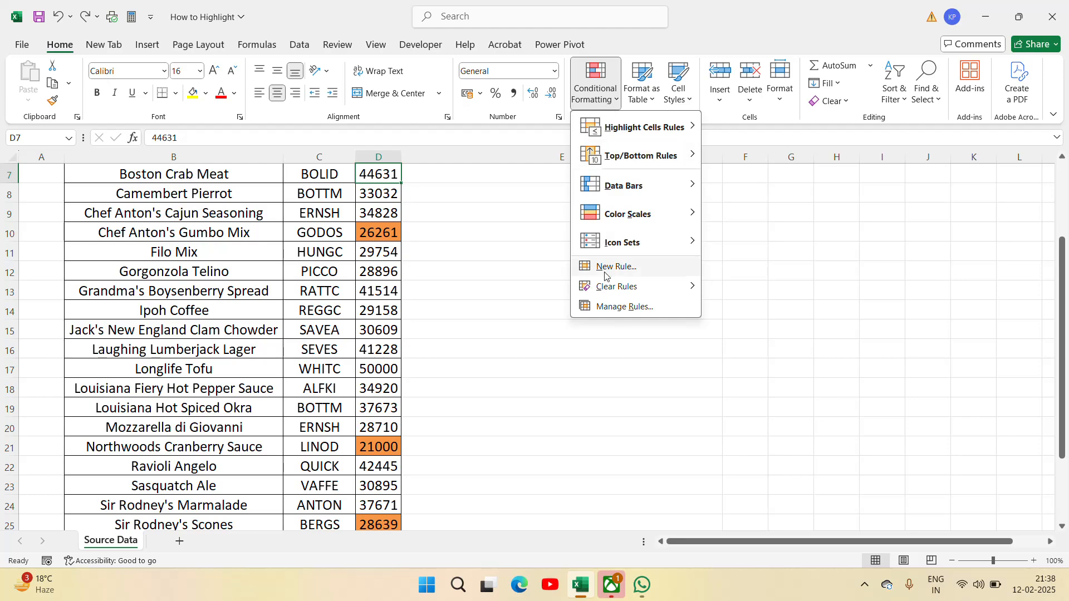
pyautogui.click(624, 306)
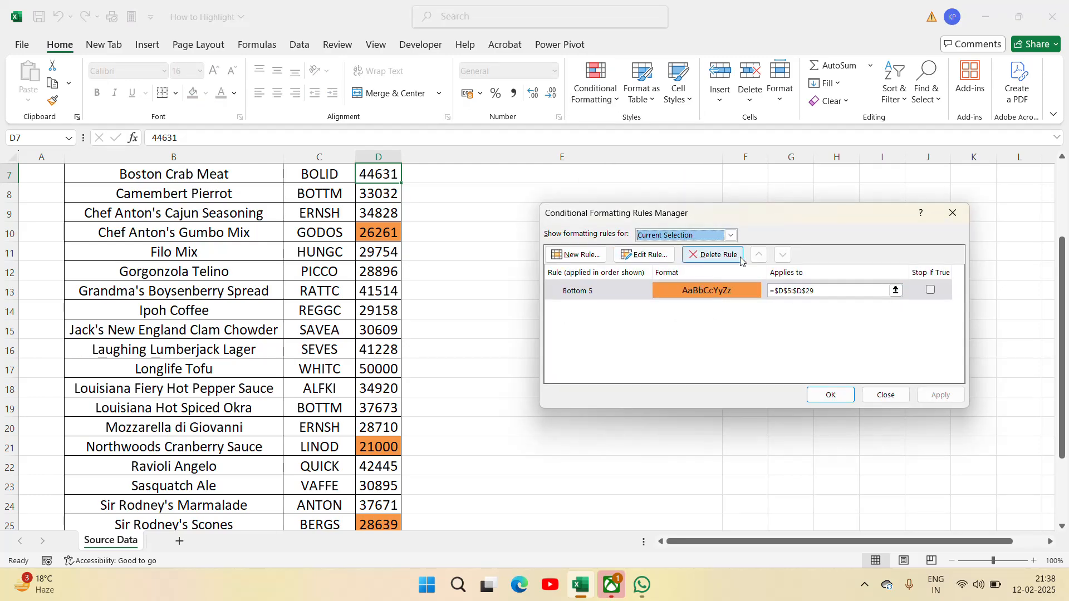
pyautogui.click(721, 256)
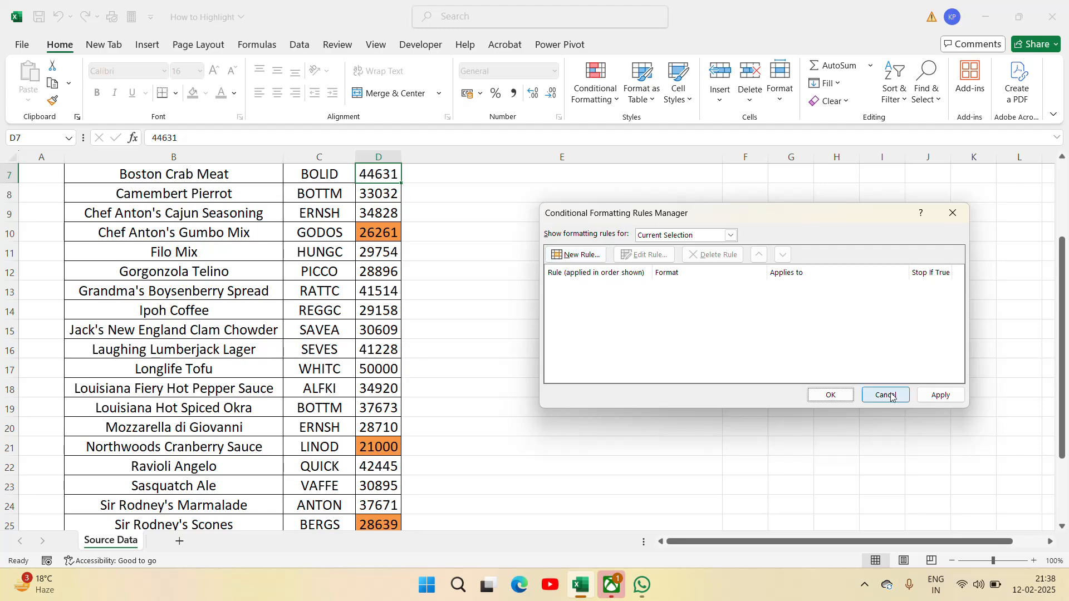
pyautogui.click(941, 395)
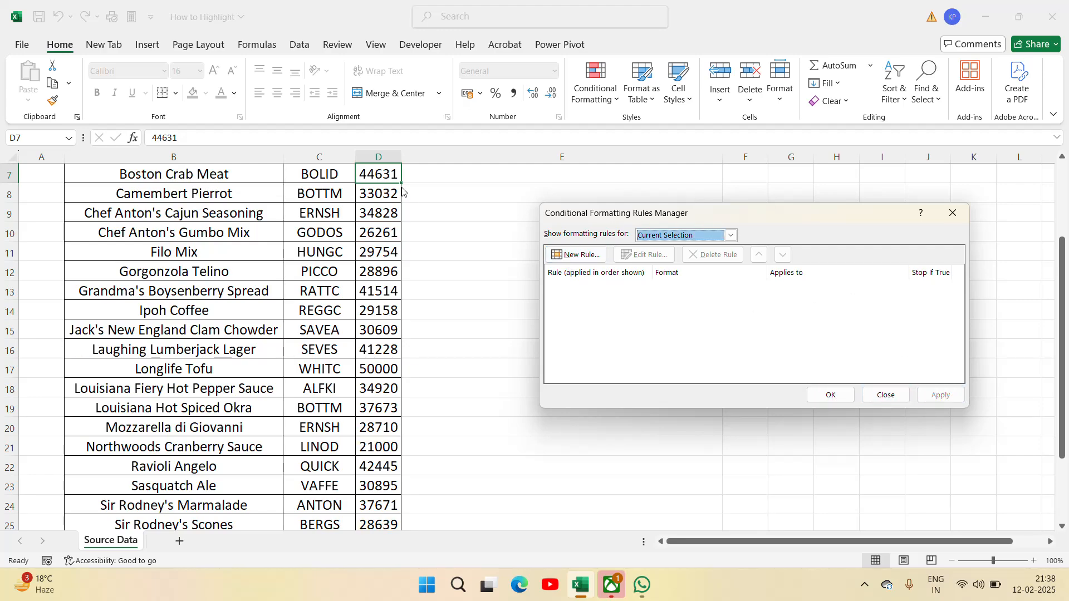
pyautogui.click(830, 395)
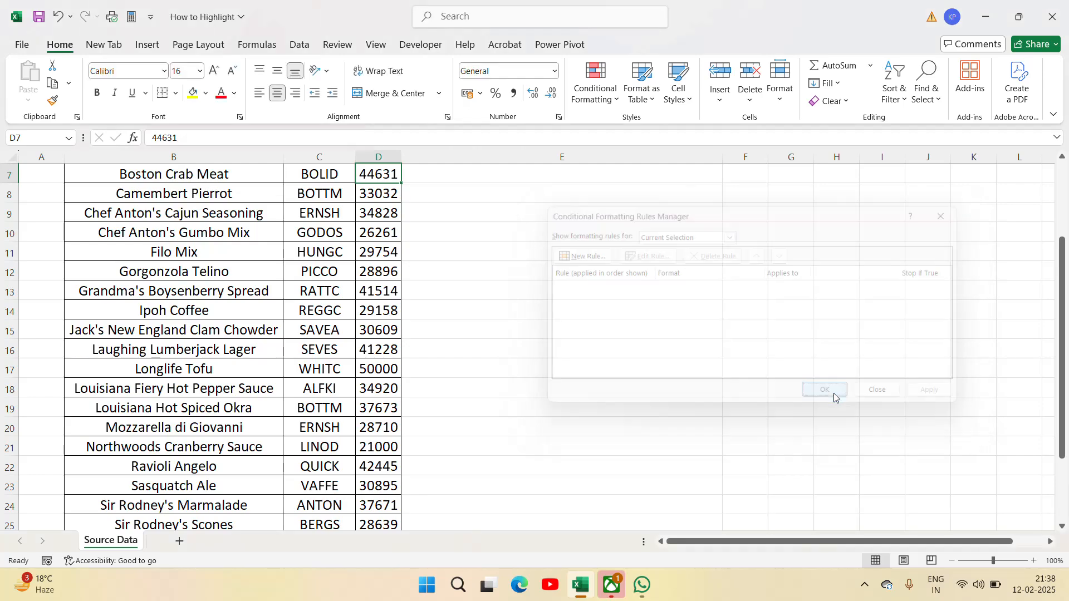
# Step: Enter 20% in cell F5, the first value of a new list of percentages beside the table
pyautogui.click(377, 310)
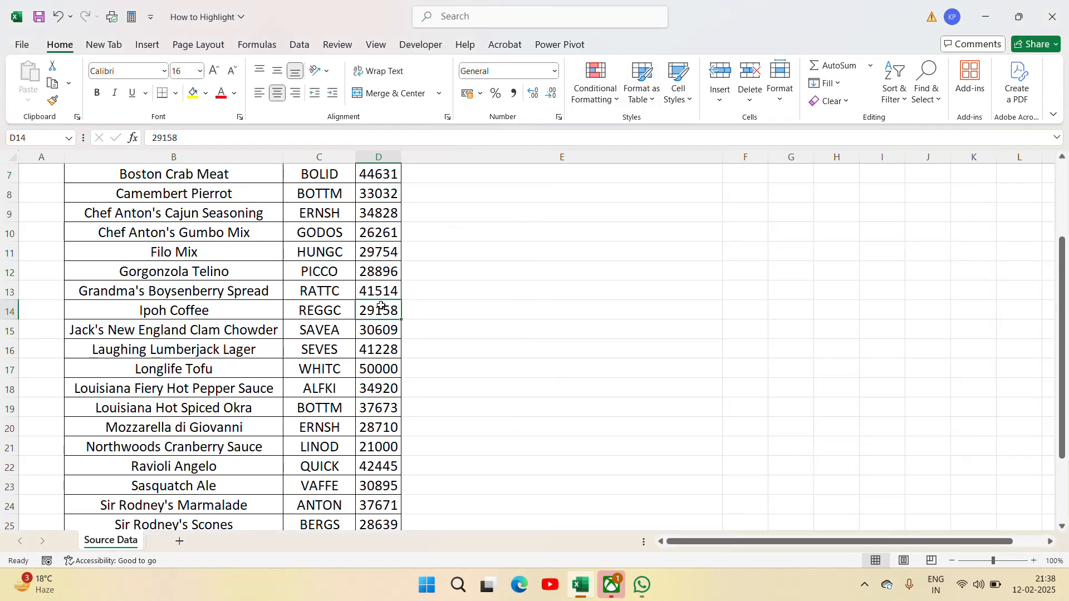
pyautogui.hotkey('ctrl', 'Up')
pyautogui.press('Down')
pyautogui.press('Right')
pyautogui.press('Right')
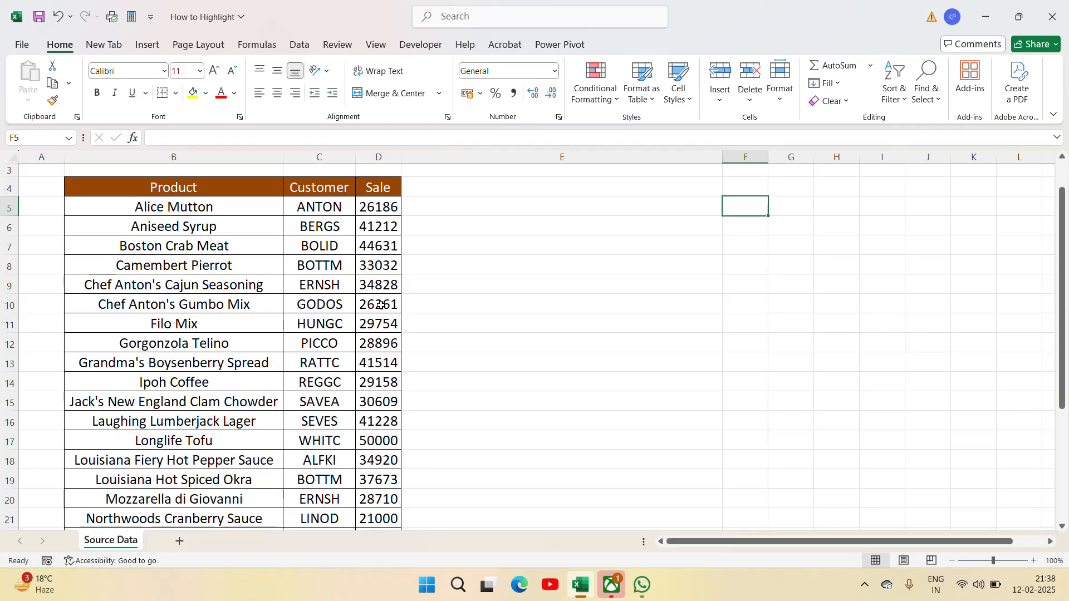
pyautogui.write('20')
pyautogui.press('Return')
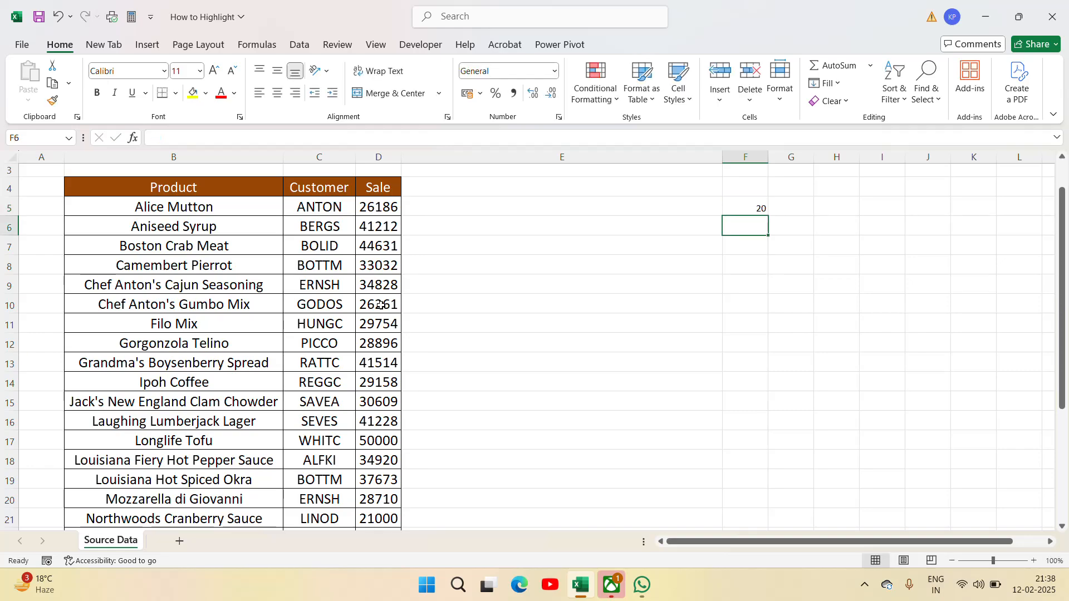
pyautogui.press('Up')
pyautogui.write('20%')
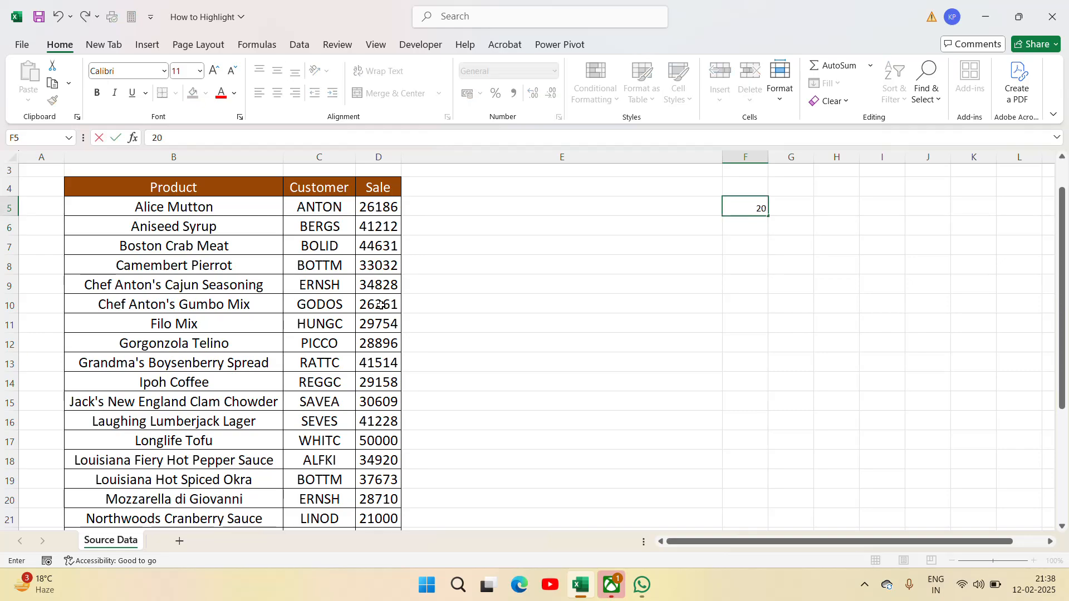
pyautogui.press('Return')
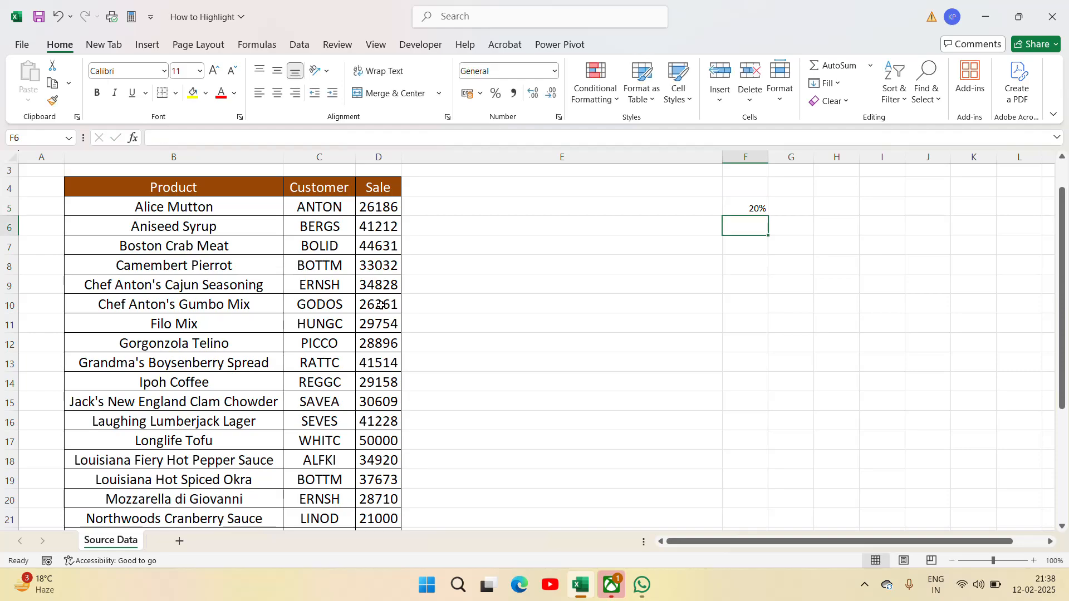
# Step: Enter 50% in cell F6 of the percentage list
pyautogui.write('40')
pyautogui.press('Return')
pyautogui.write('50')
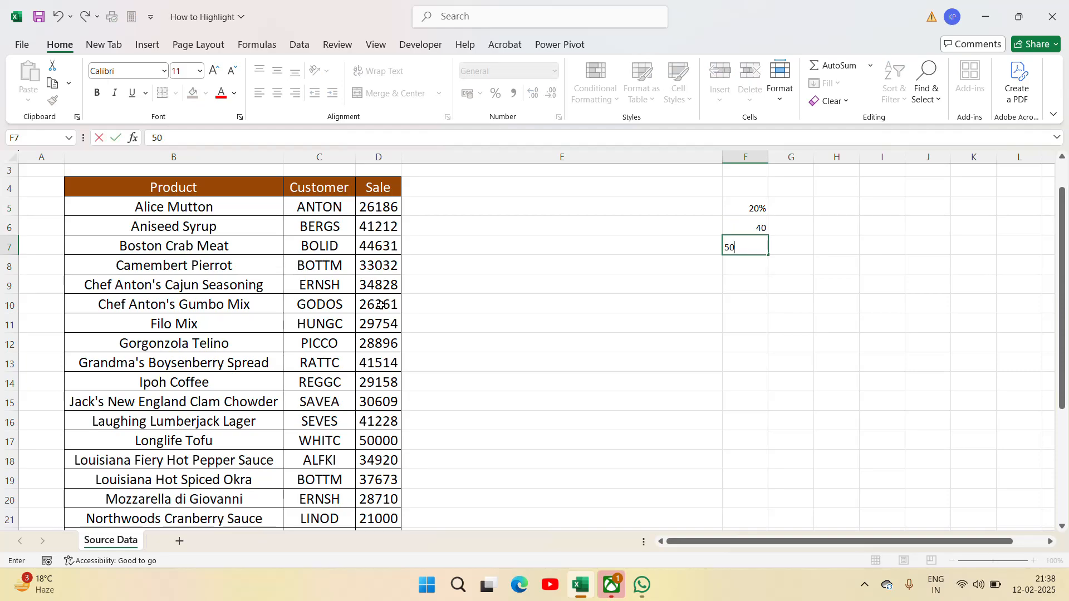
pyautogui.press('Escape')
pyautogui.press('Up')
pyautogui.write('50')
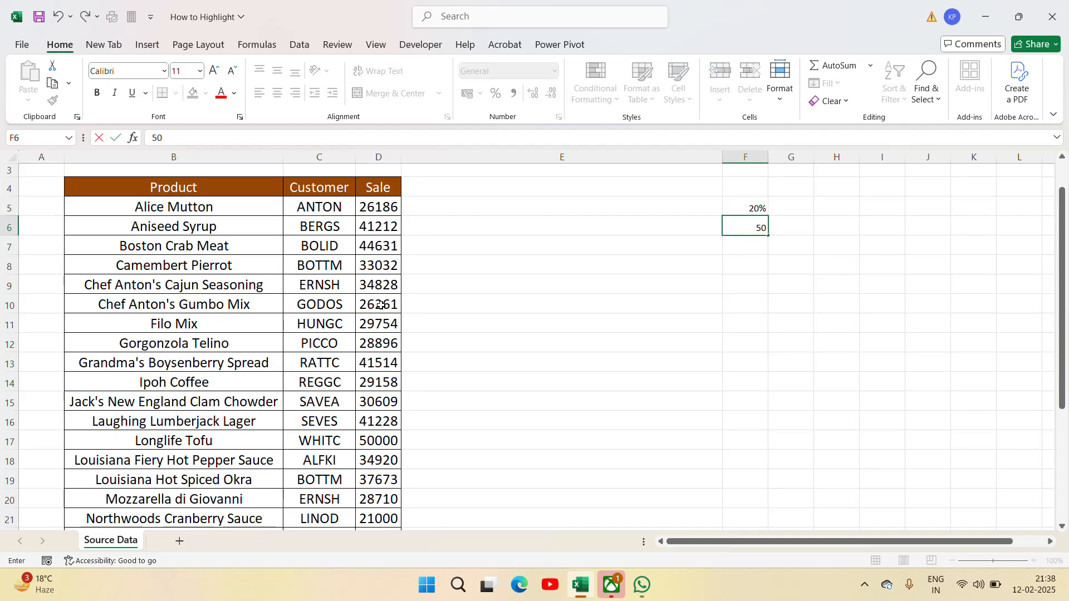
pyautogui.write('%')
pyautogui.press('Return')
# Step: Enter 60% in cell F7 of the percentage list
pyautogui.write('60')
pyautogui.press('Return')
pyautogui.press('Up')
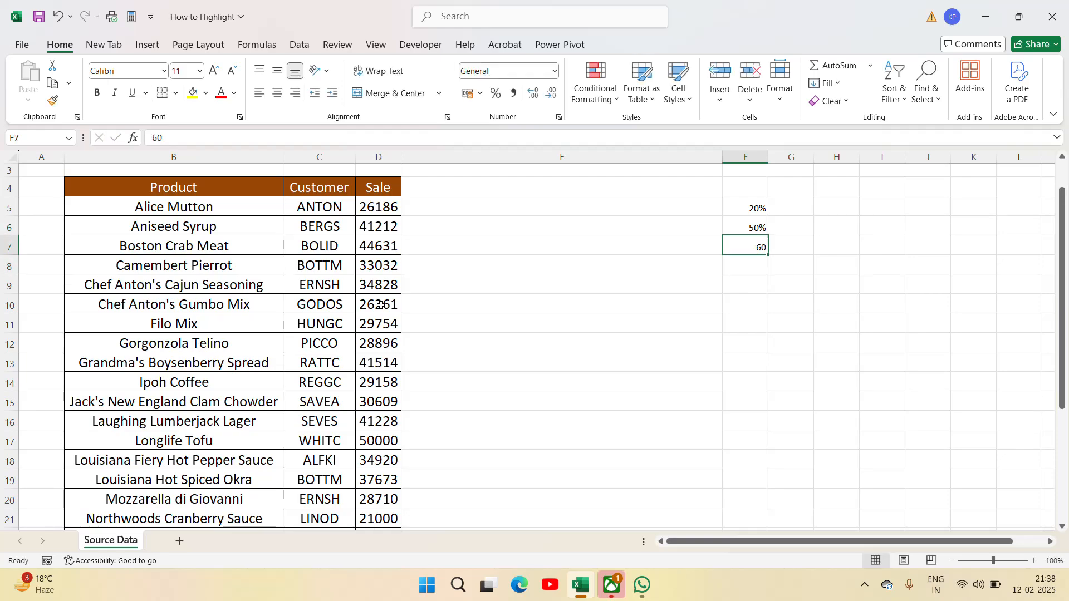
pyautogui.write('6')
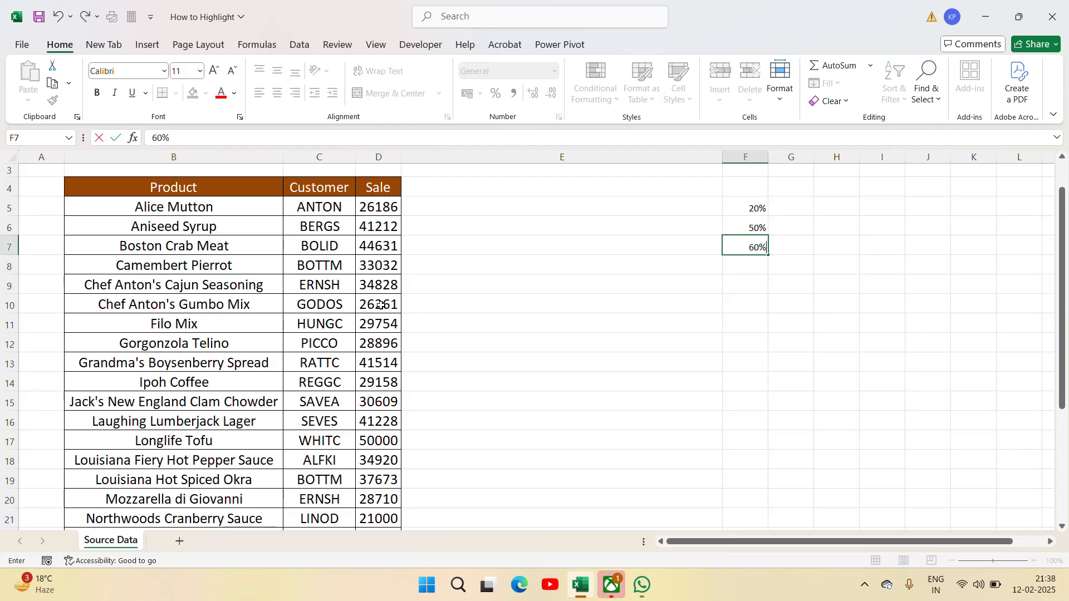
pyautogui.press('Return')
# Step: Enter 70%, 20%, 10% and 15% in cells F8 to F11 of the percentage list
pyautogui.write('70')
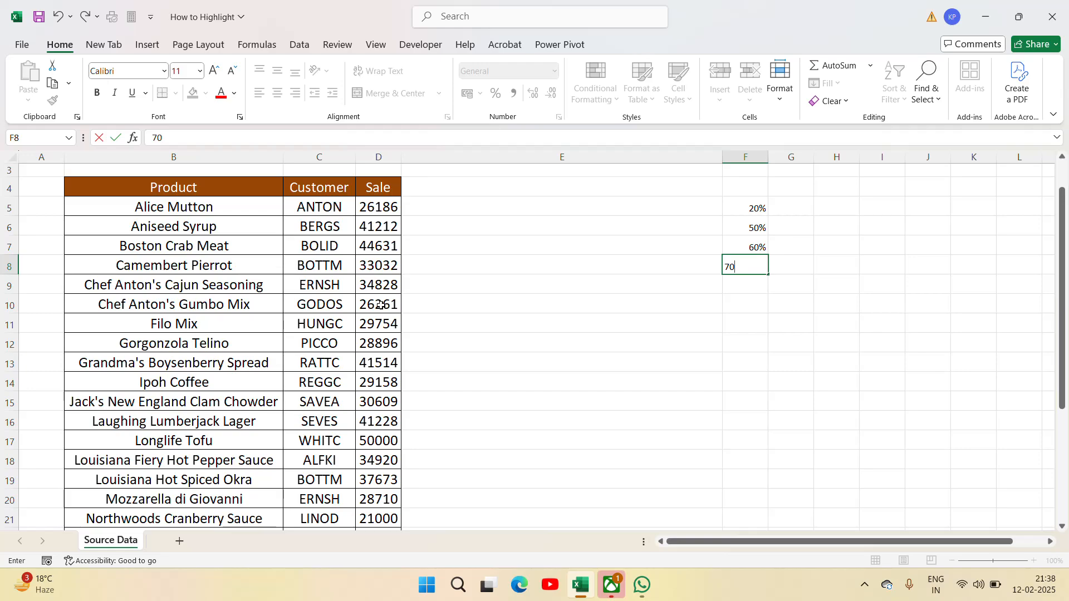
pyautogui.press('Return')
pyautogui.write('20')
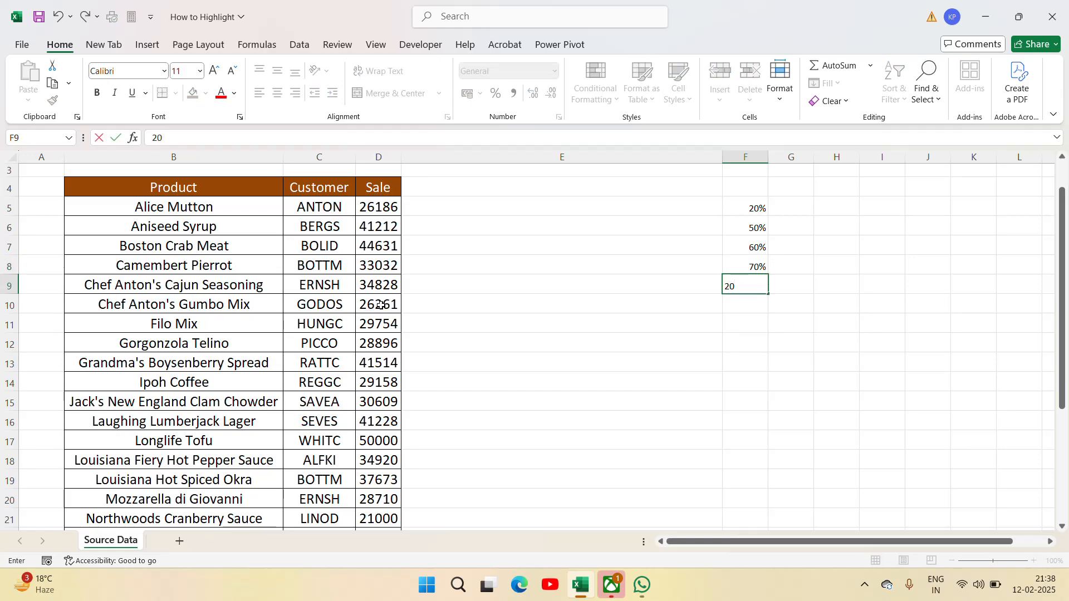
pyautogui.press('Return')
pyautogui.write('10')
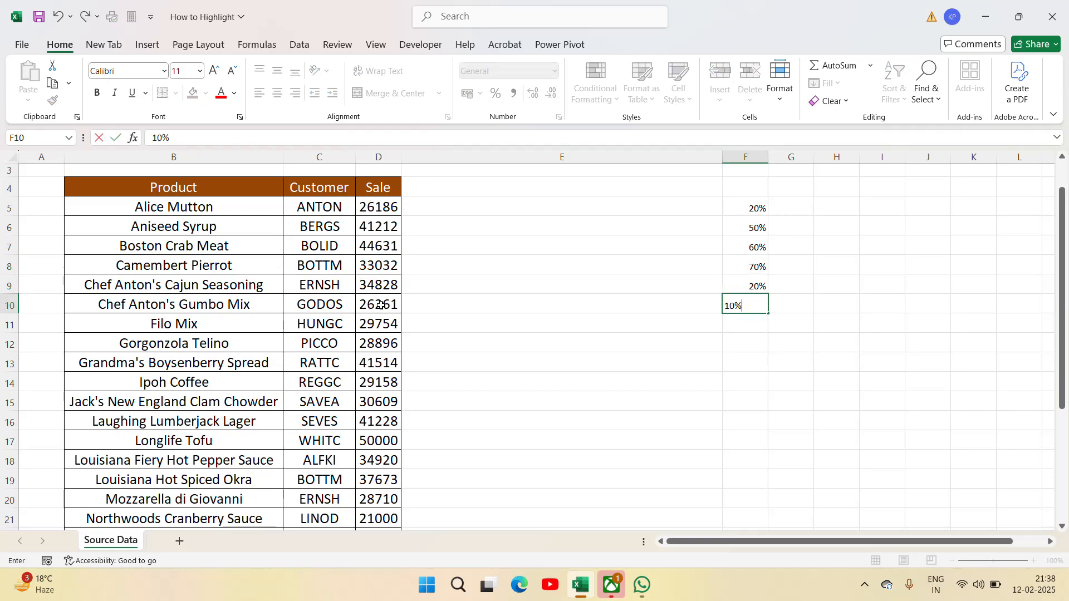
pyautogui.press('Return')
pyautogui.write('15')
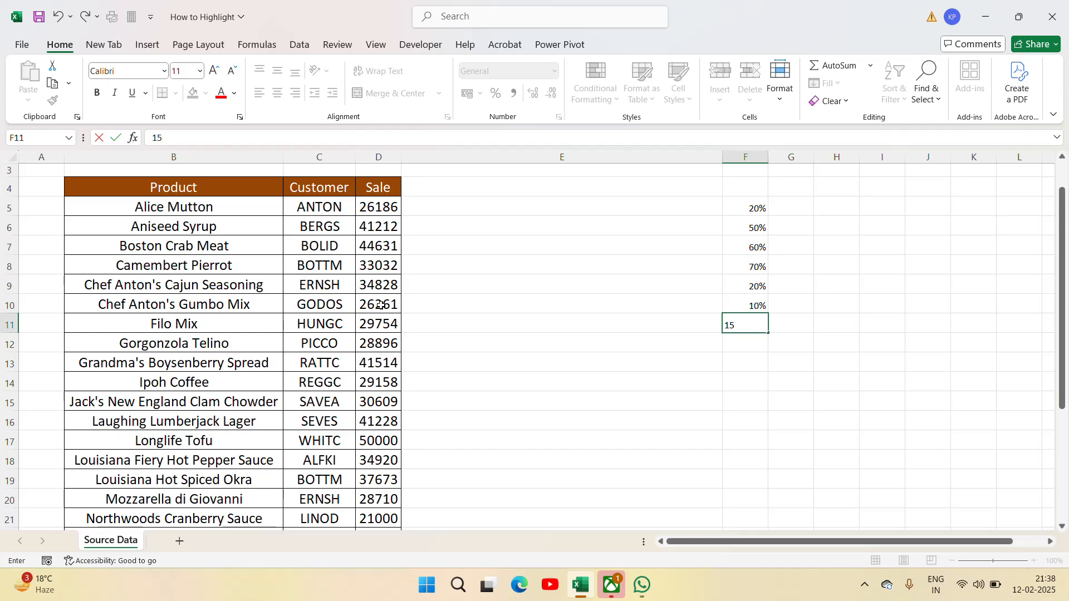
pyautogui.press('Return')
# Step: Enter 25%, 35% and 40% in cells F12 to F14 of the percentage list
pyautogui.press('Return')
pyautogui.press('Up')
pyautogui.write('25')
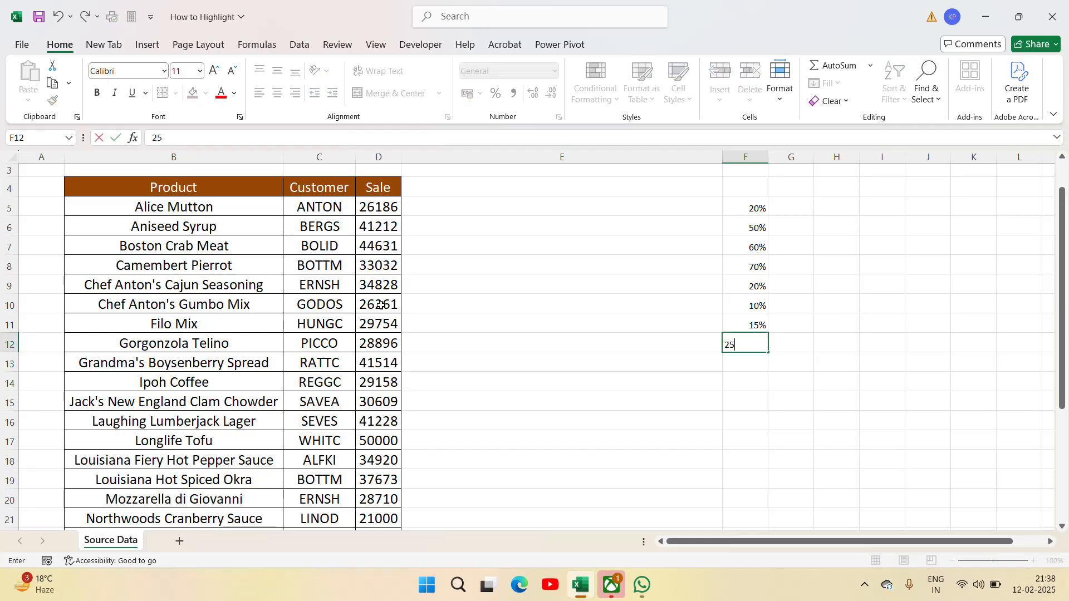
pyautogui.press('Return')
pyautogui.write('35')
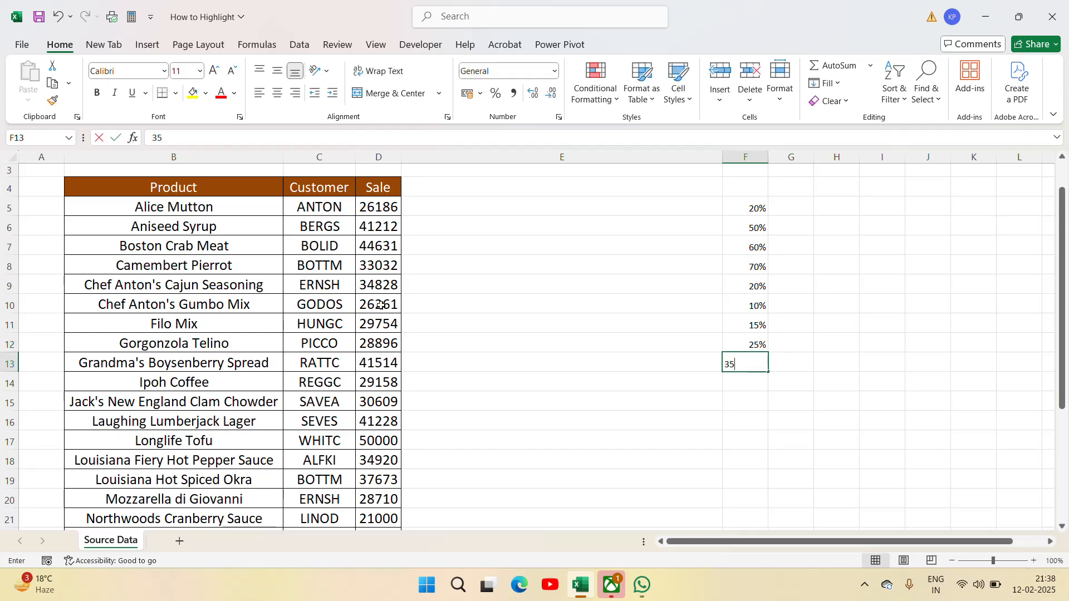
pyautogui.press('Return')
pyautogui.write('40')
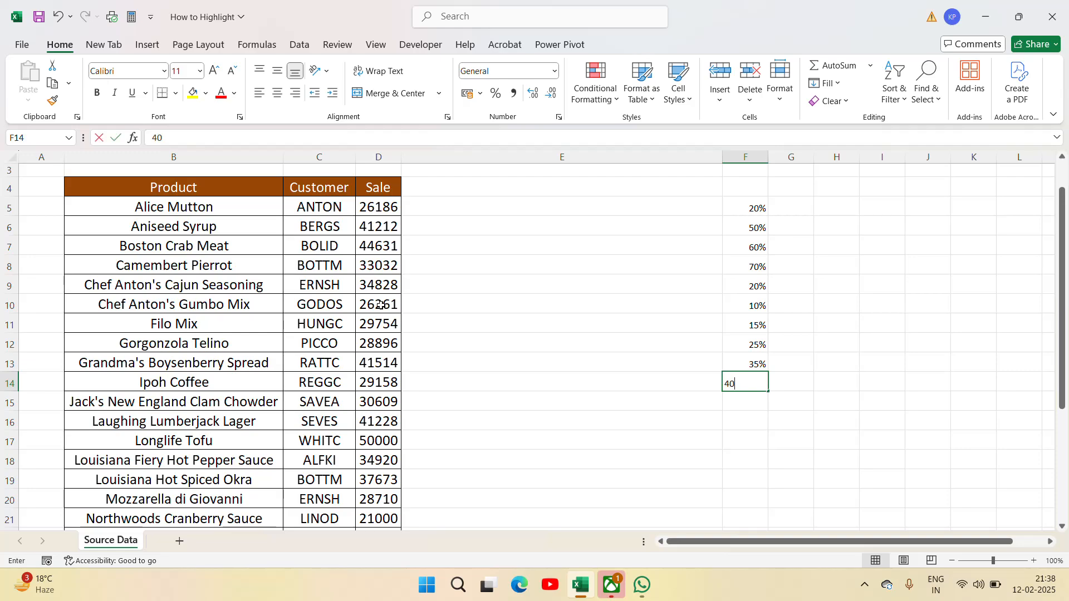
pyautogui.press('Return')
# Step: Enter 45%, 65%, 75% and 85% in cells F15 to F18 of the percentage list
pyautogui.write('45$')
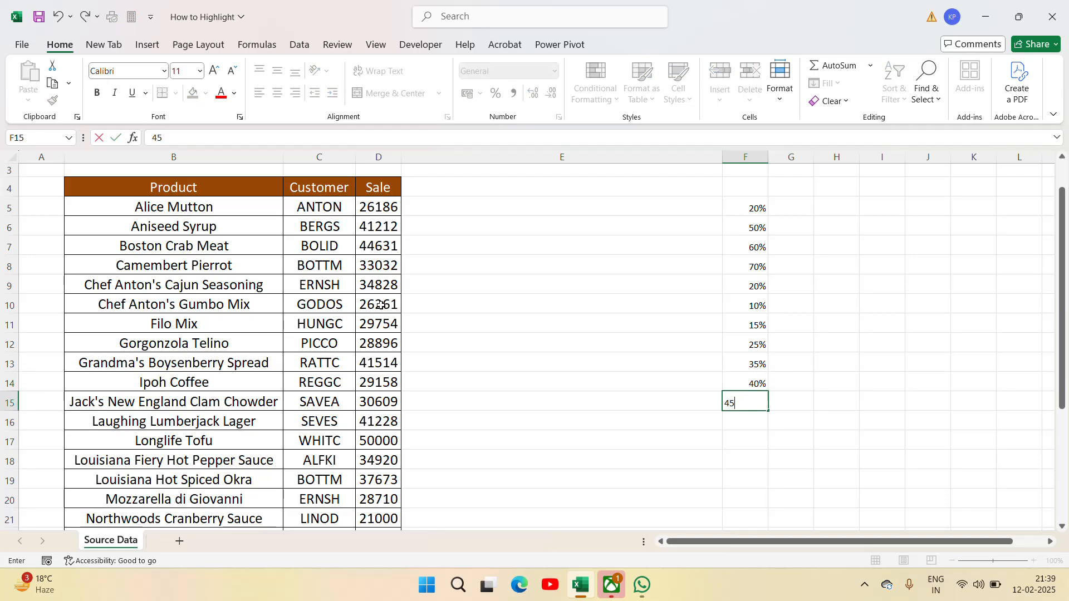
pyautogui.press('Return')
pyautogui.write('65')
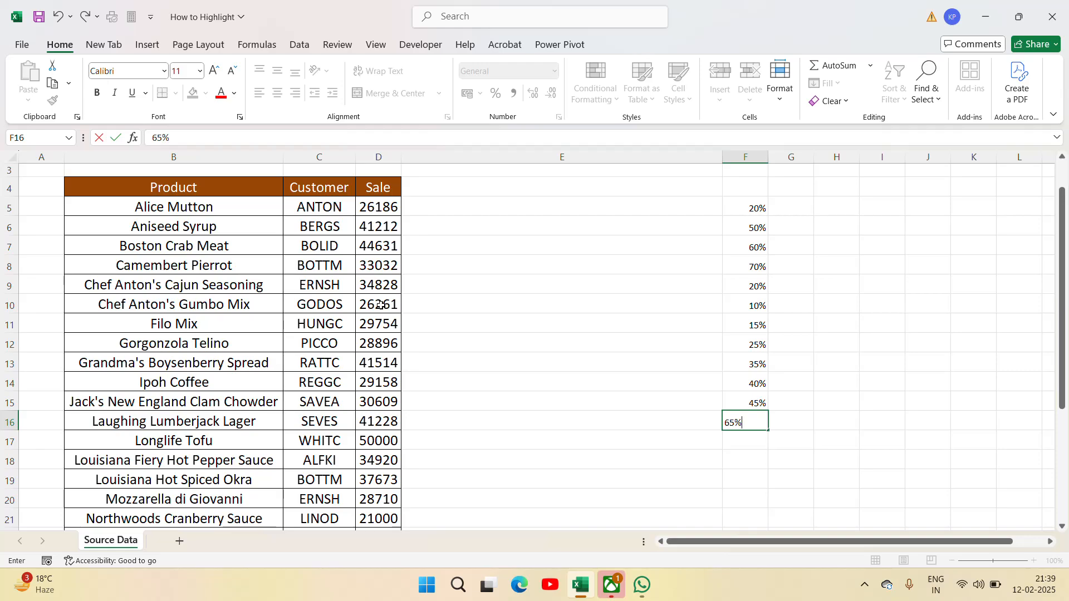
pyautogui.press('Return')
pyautogui.write('75')
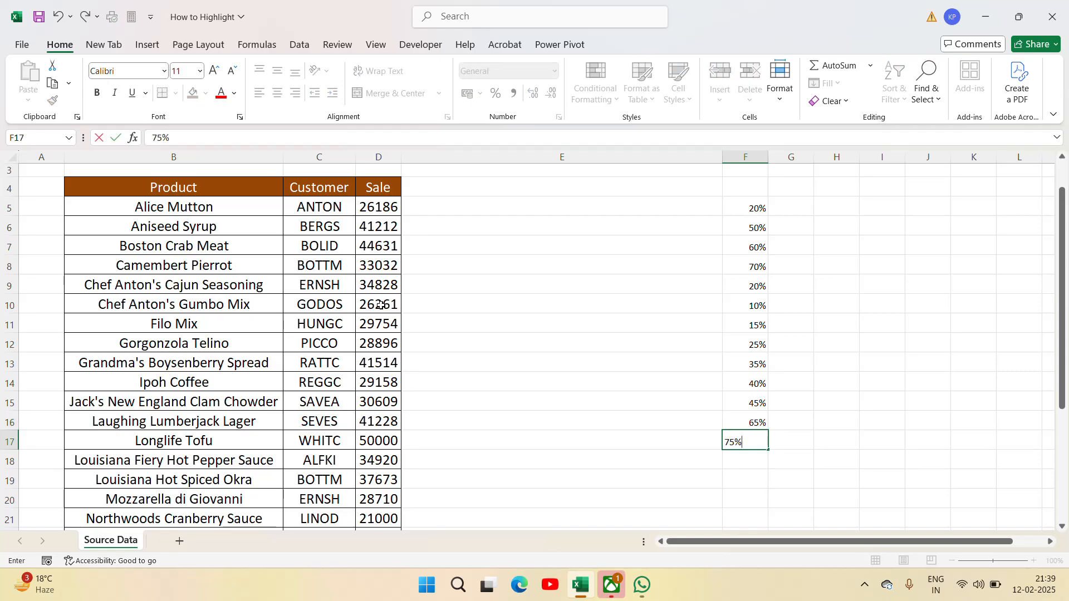
pyautogui.press('Return')
pyautogui.write('85')
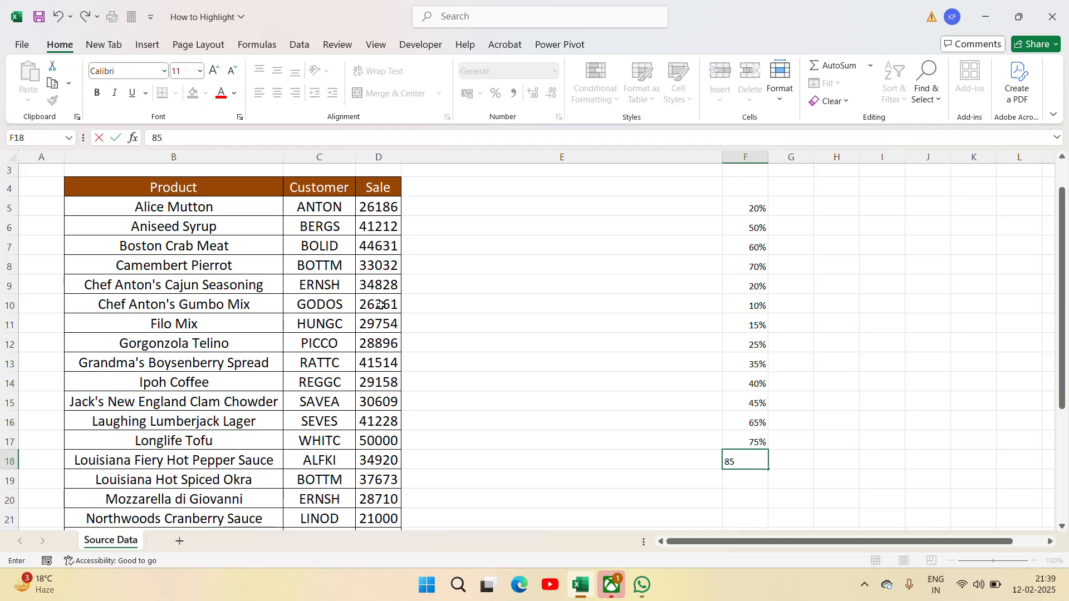
pyautogui.press('Return')
# Step: Set the font size of the whole percentage list in F5:F18 to 16
pyautogui.press('Up')
pyautogui.press('Up')
pyautogui.press('Up')
pyautogui.press('Up')
pyautogui.press('Up')
pyautogui.press('Up')
pyautogui.press('Up')
pyautogui.press('Up')
pyautogui.press('Up')
pyautogui.press('Up')
pyautogui.press('Up')
pyautogui.press('Up')
pyautogui.press('Up')
pyautogui.press('Up')
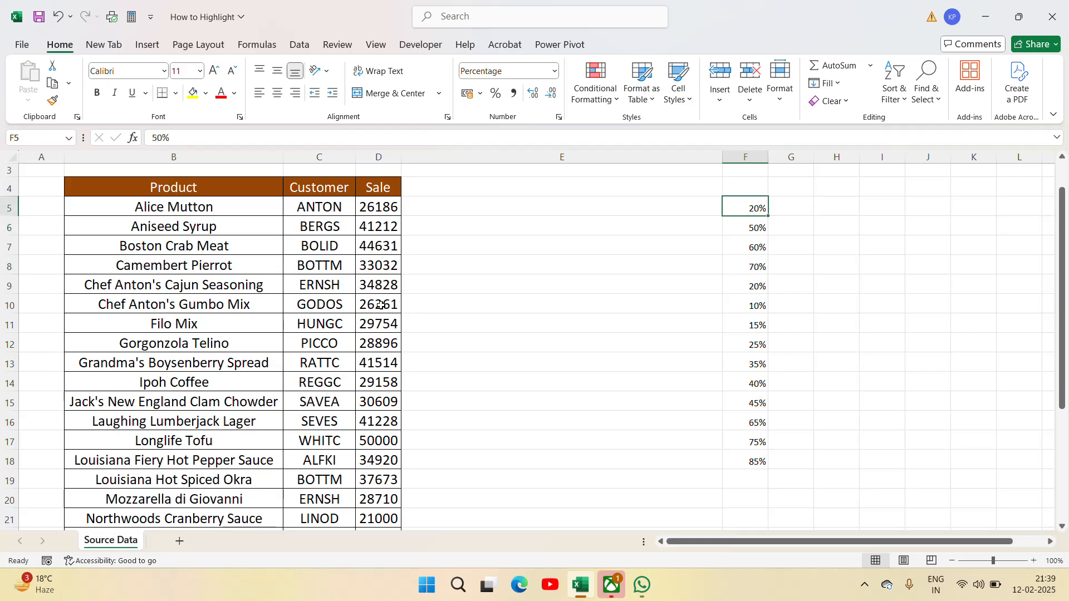
pyautogui.hotkey('ctrl', 'shift', 'Down')
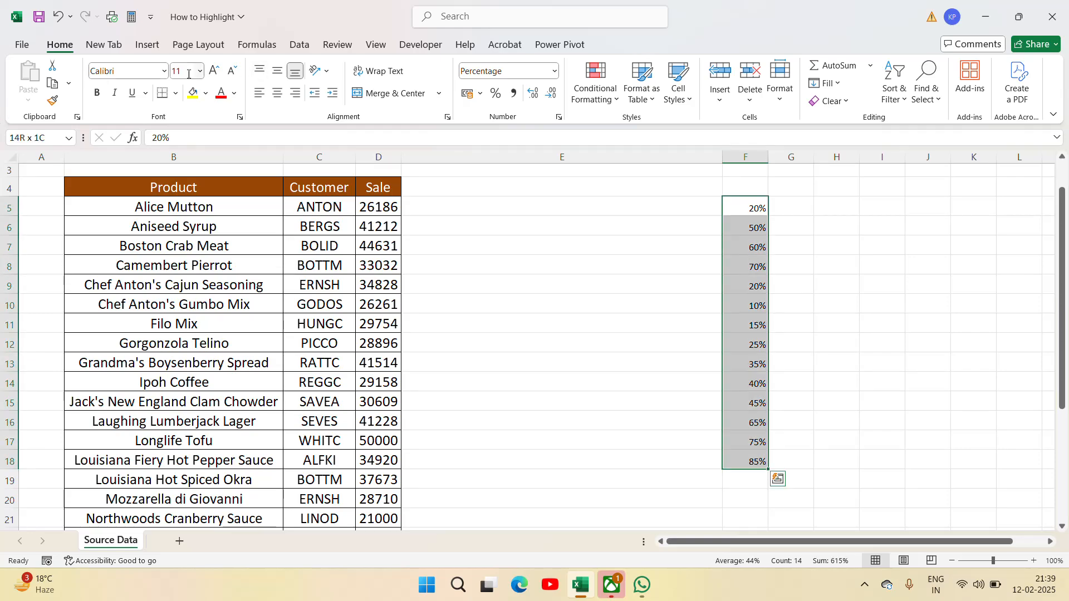
pyautogui.click(185, 74)
pyautogui.write('16')
pyautogui.press('Return')
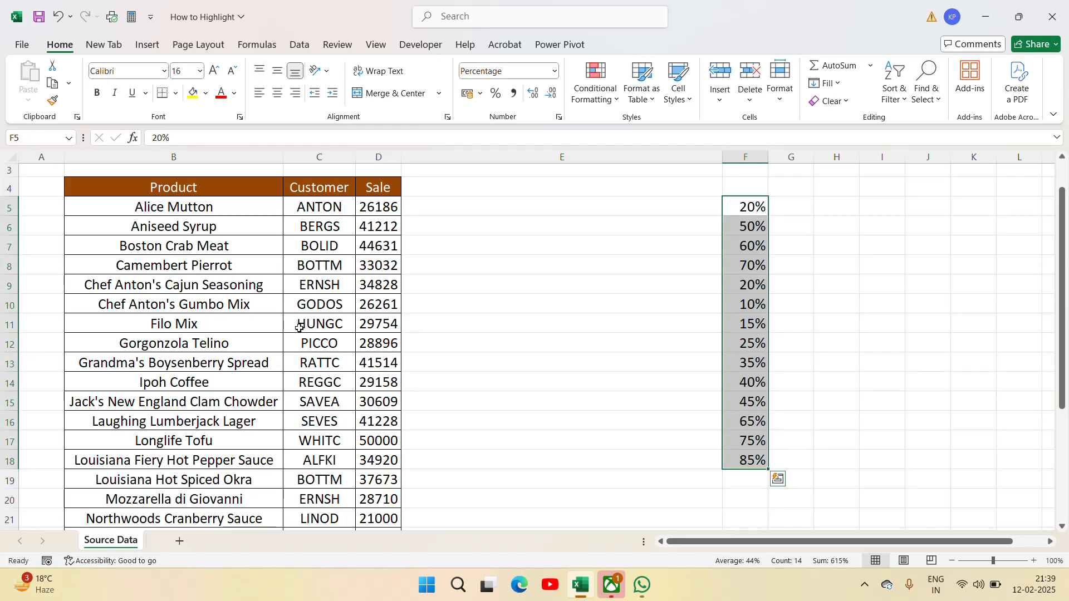
# Step: Start a new top or bottom ranked values rule for F5:F18, covering the top 10% of the selected range
pyautogui.click(610, 97)
pyautogui.click(616, 267)
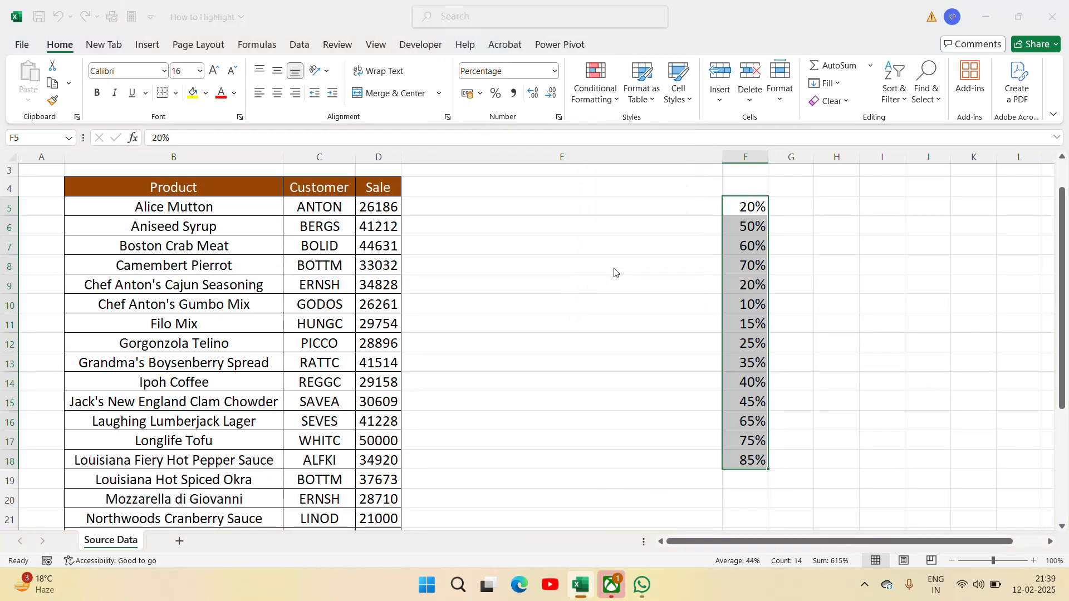
pyautogui.click(645, 241)
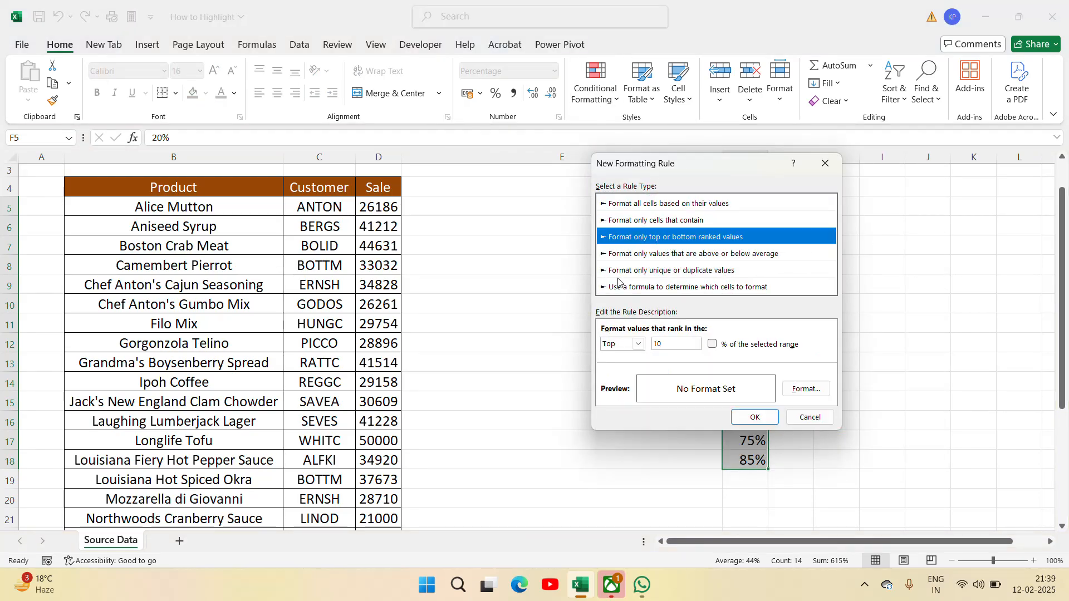
pyautogui.click(712, 345)
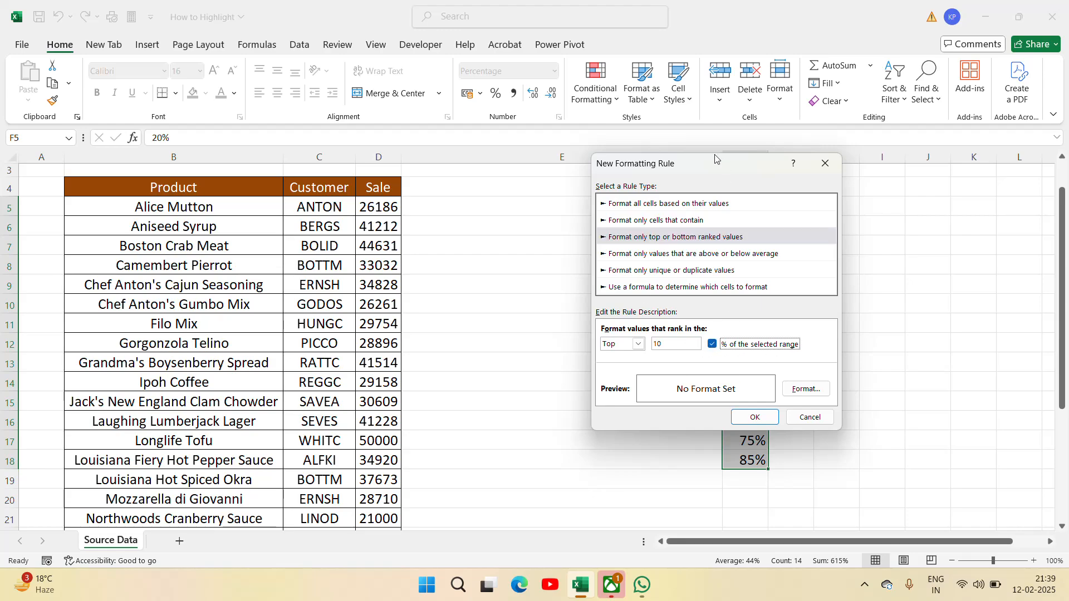
pyautogui.moveTo(699, 162); pyautogui.dragTo(548, 175)
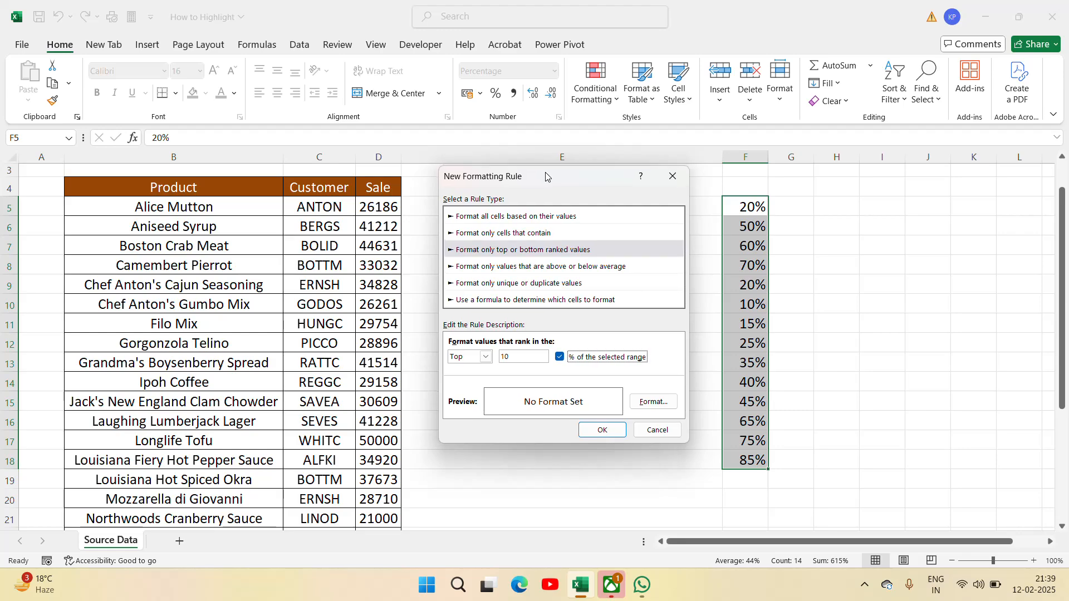
# Step: Give the new rule a teal-blue background fill and apply it to the percentage list
pyautogui.click(654, 402)
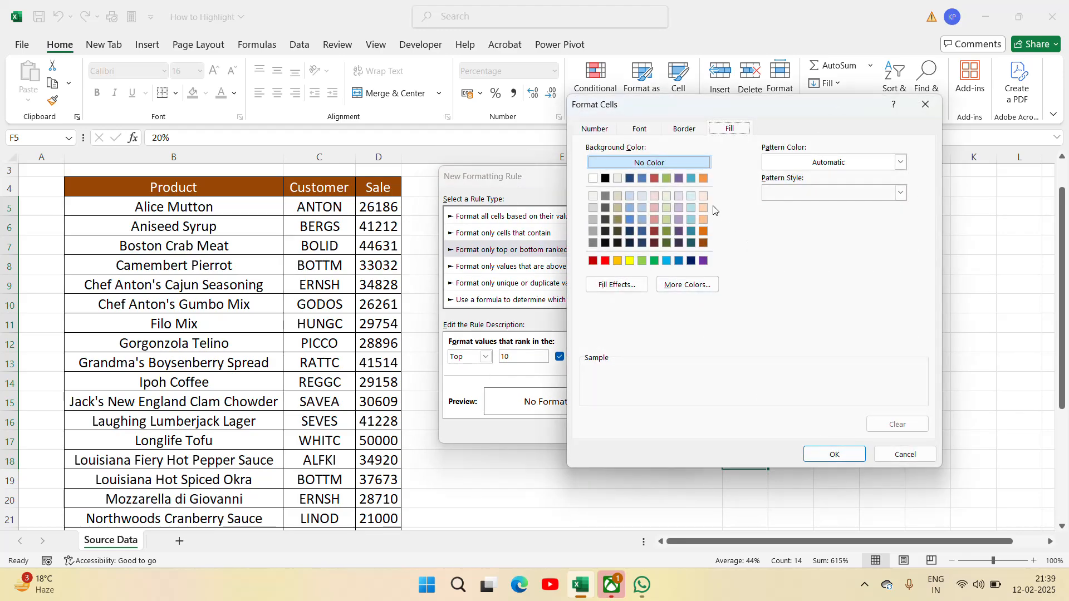
pyautogui.click(690, 180)
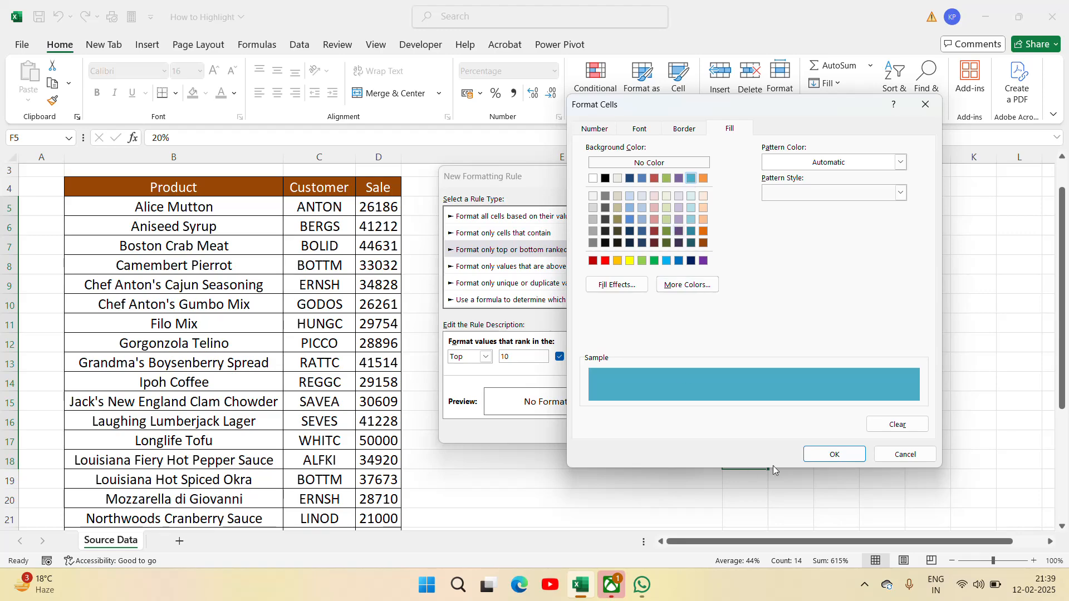
pyautogui.click(833, 454)
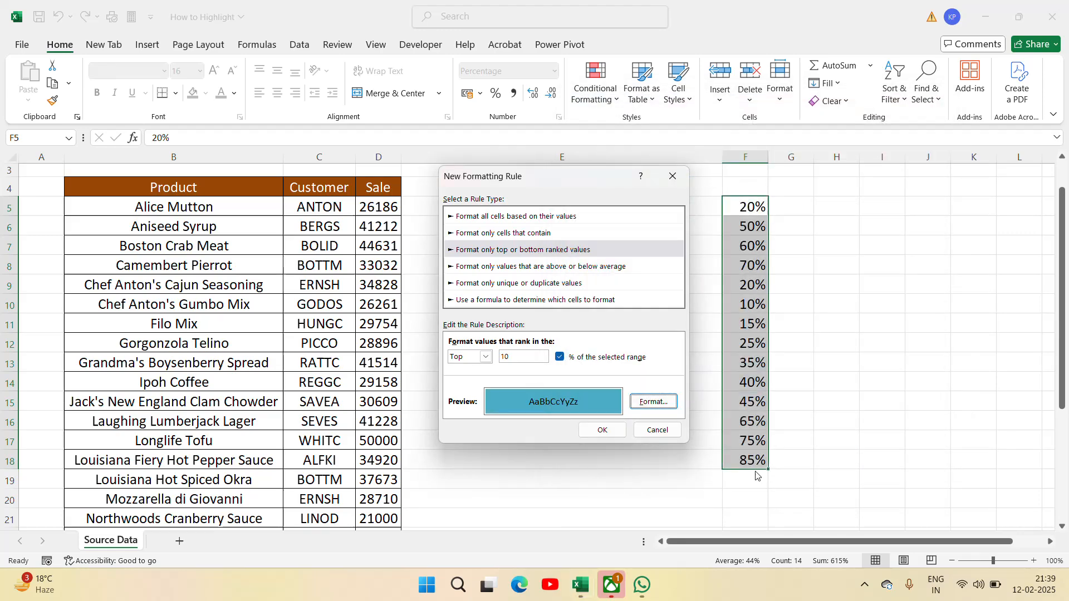
pyautogui.click(604, 432)
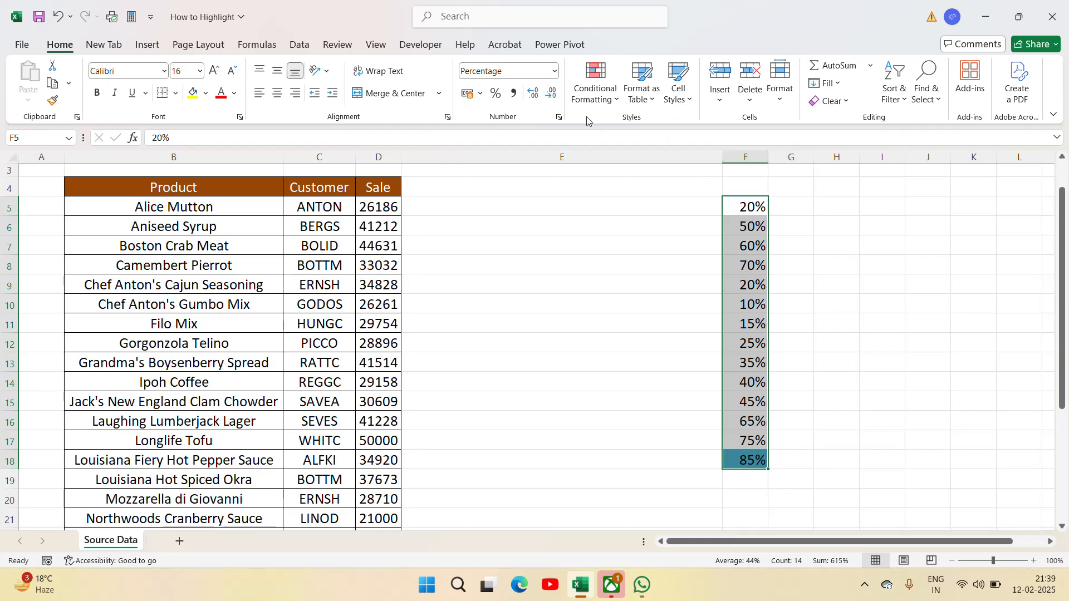
# Step: Edit the conditional formatting rule on F5:F18 to highlight the top 5% of the range
pyautogui.click(596, 89)
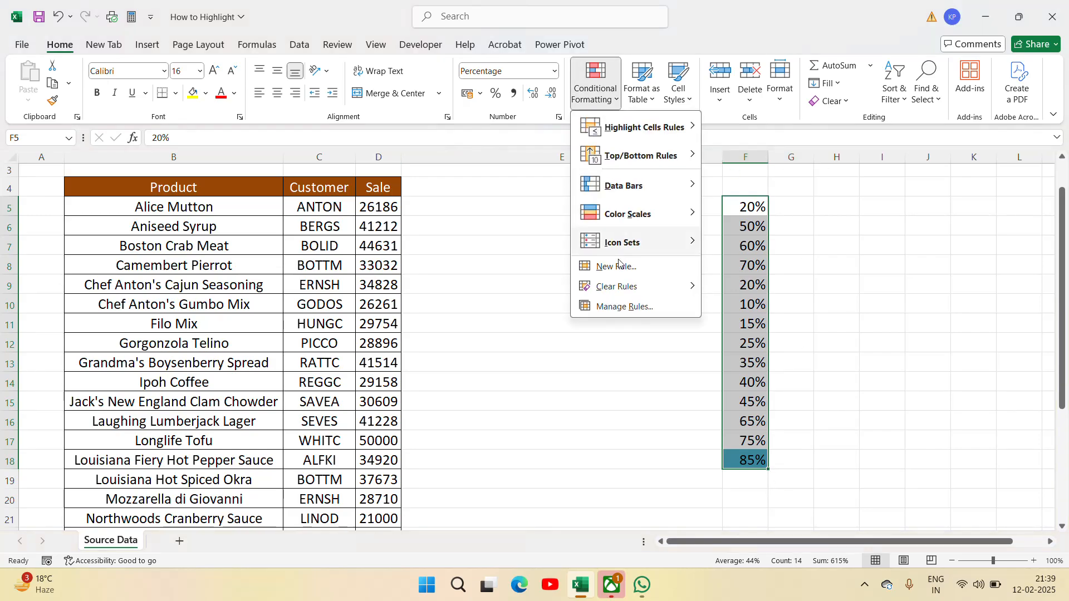
pyautogui.click(639, 307)
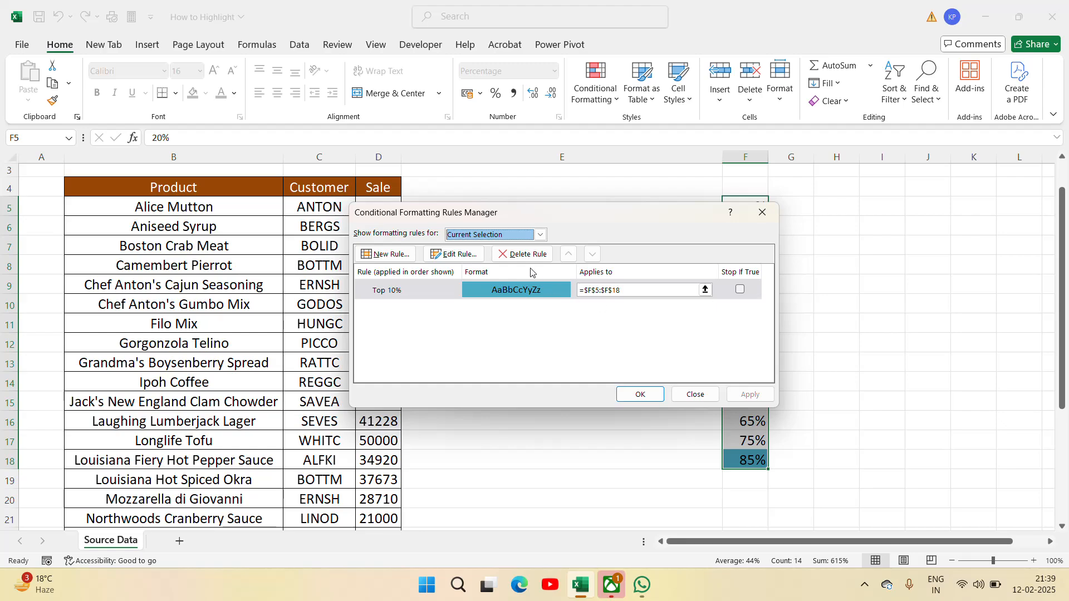
pyautogui.click(456, 255)
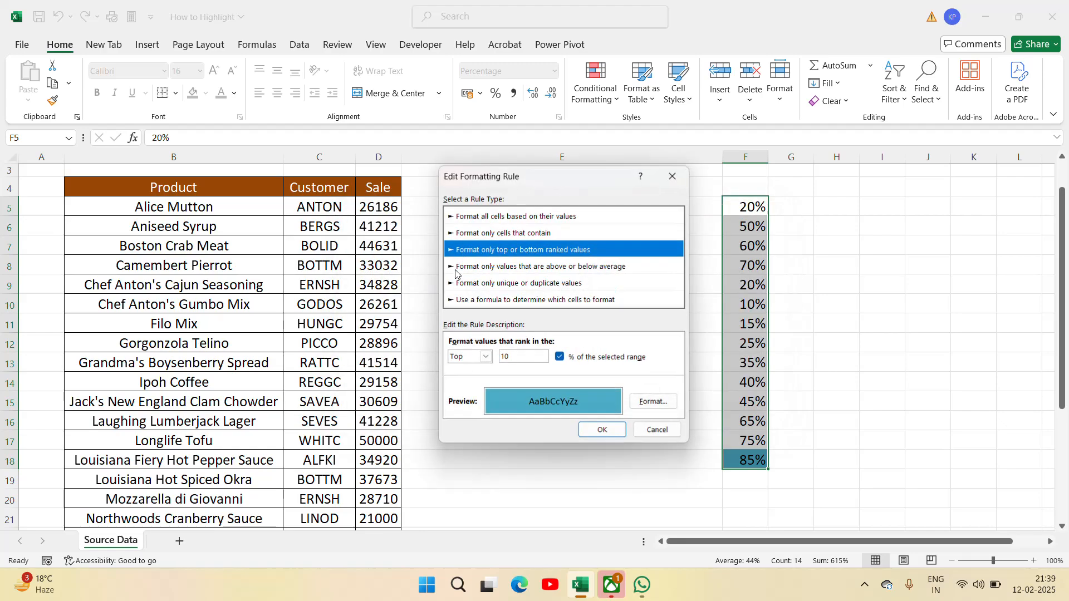
pyautogui.click(517, 355)
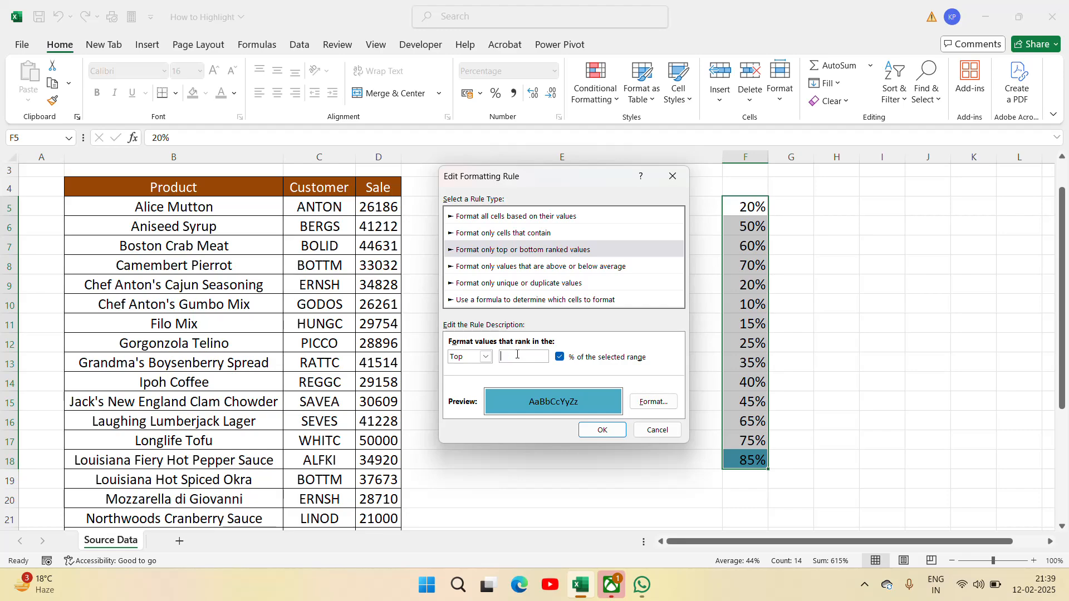
pyautogui.write('5')
pyautogui.click(602, 429)
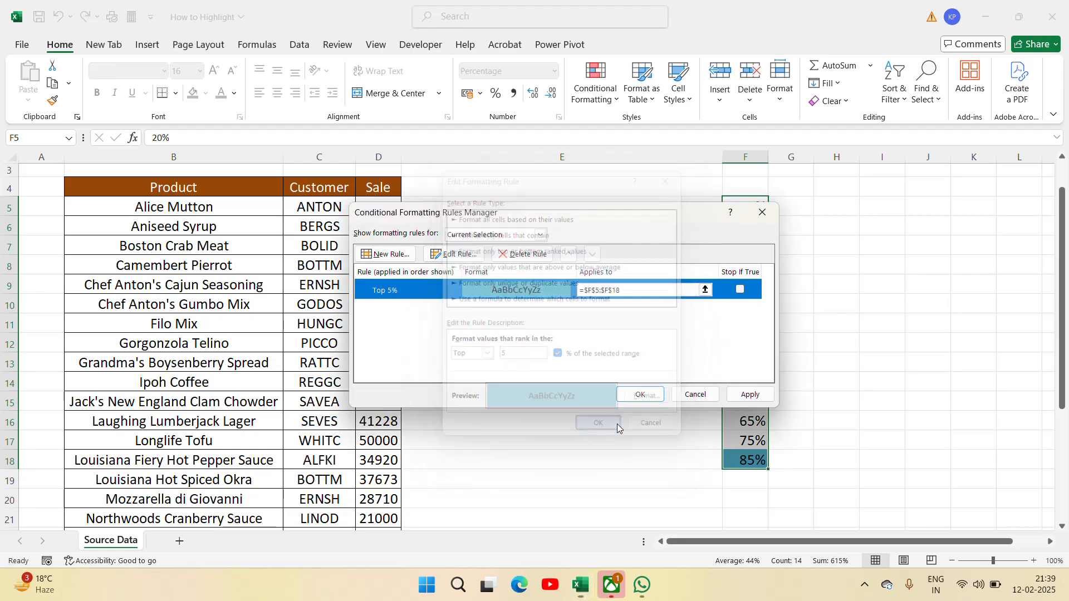
pyautogui.click(748, 395)
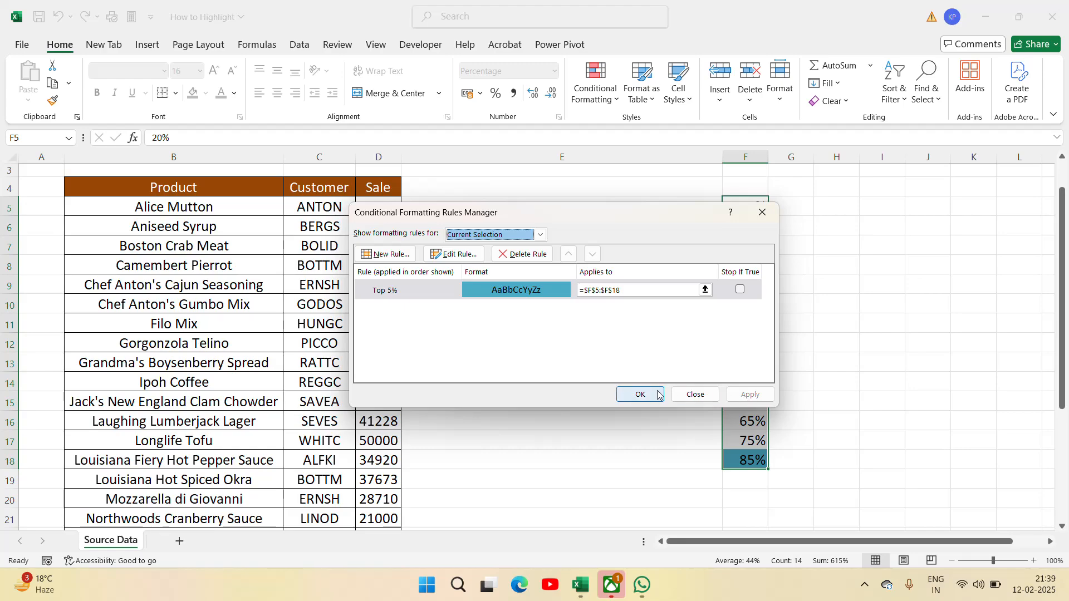
pyautogui.click(641, 394)
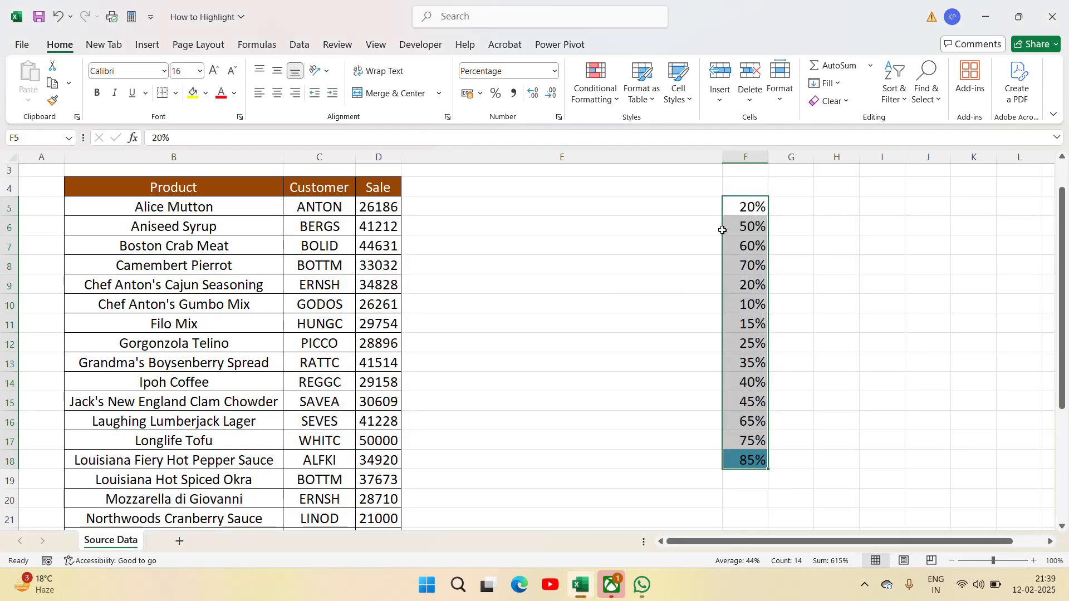
# Step: Turn off the percent-of-selected-range option in the F5:F18 rule so it formats the top 5 values
pyautogui.click(618, 101)
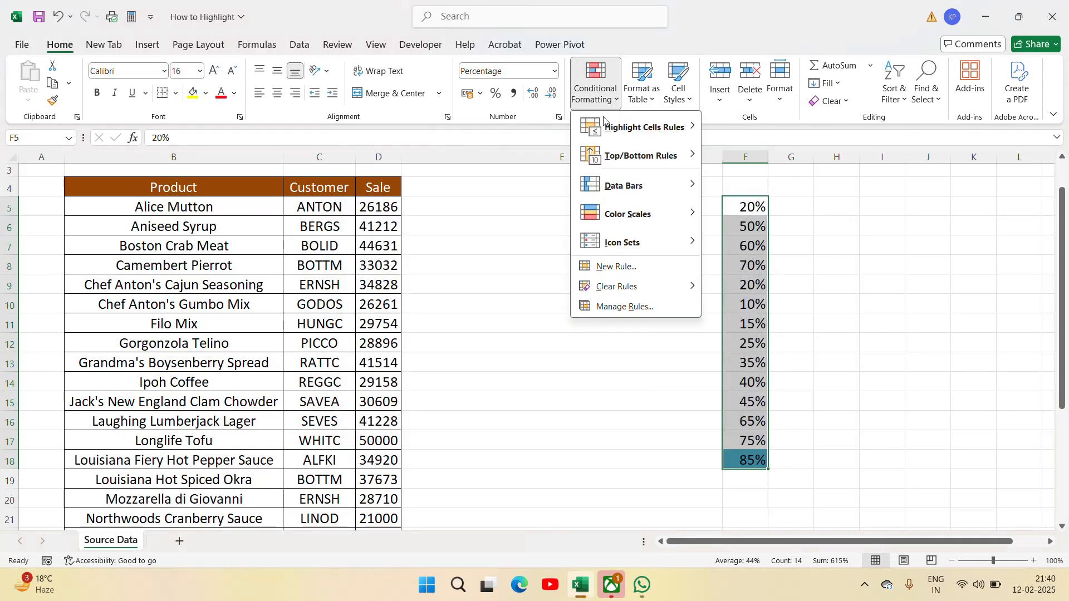
pyautogui.click(625, 308)
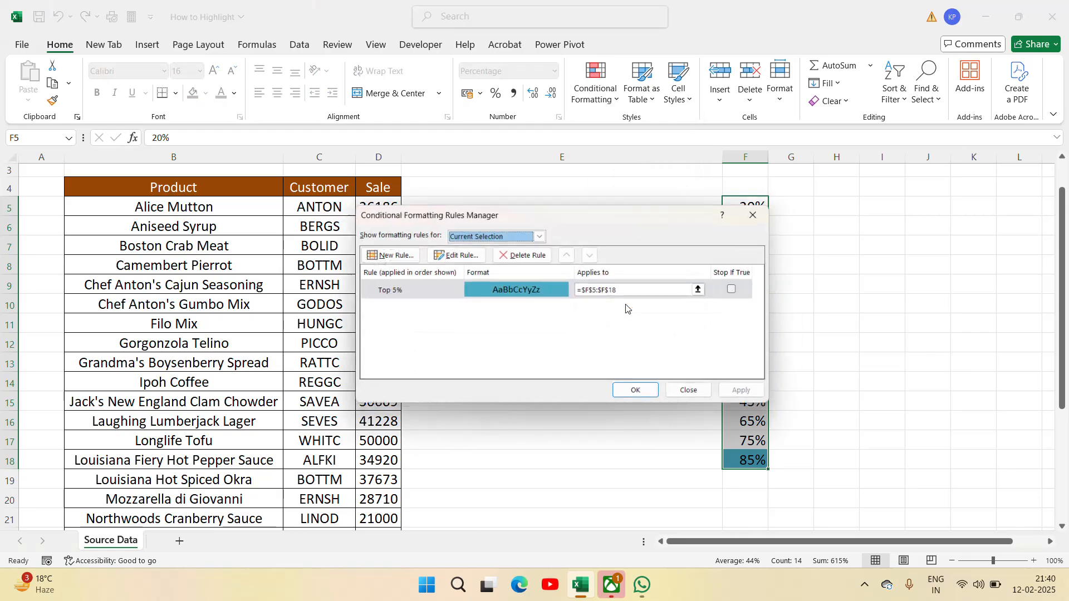
pyautogui.click(473, 259)
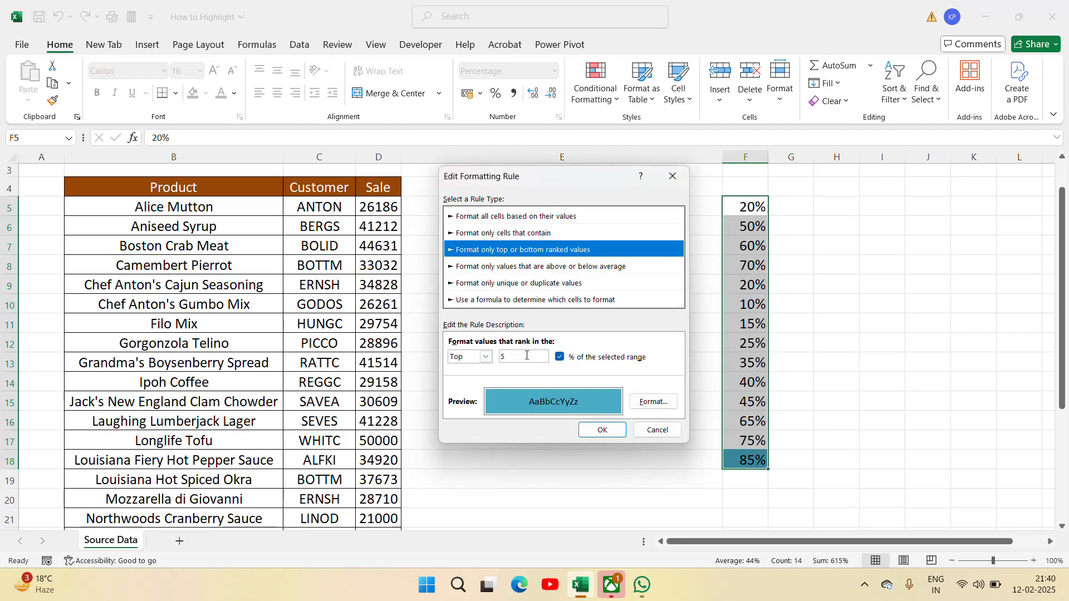
pyautogui.click(560, 357)
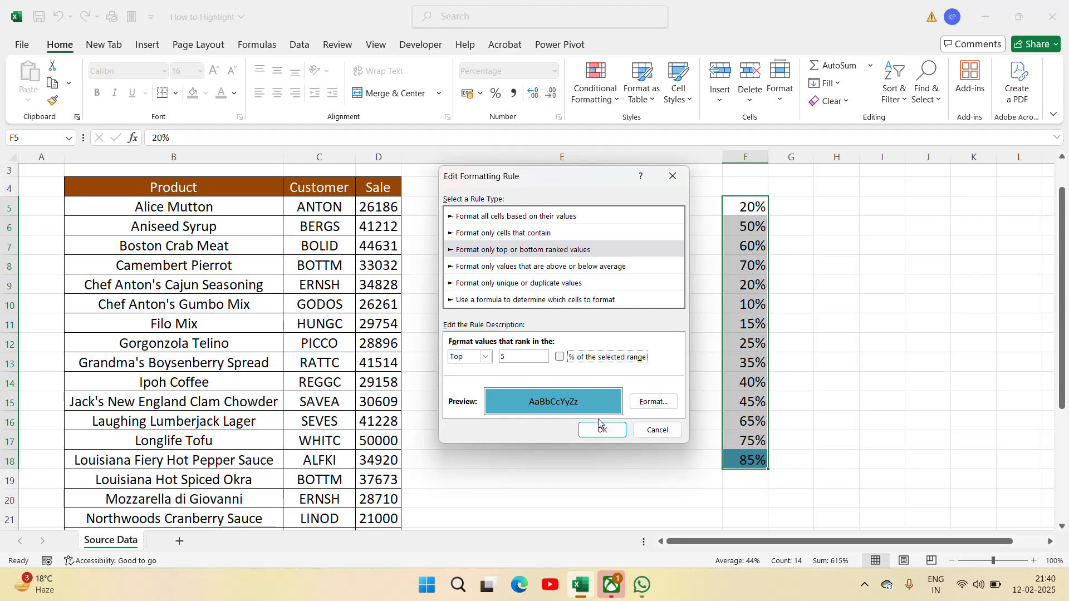
pyautogui.click(603, 431)
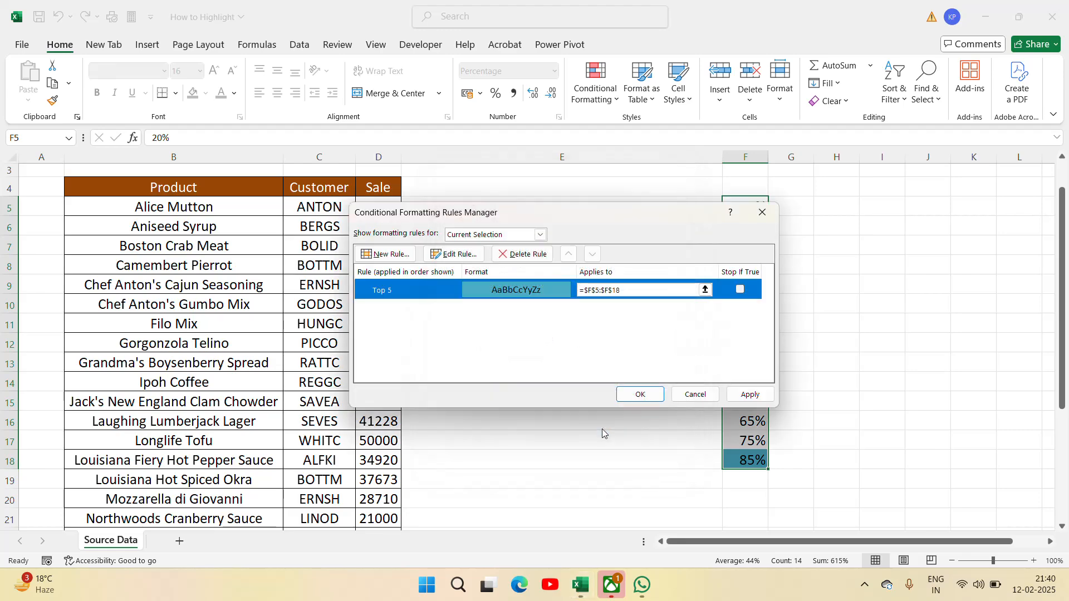
pyautogui.click(750, 394)
pyautogui.click(641, 394)
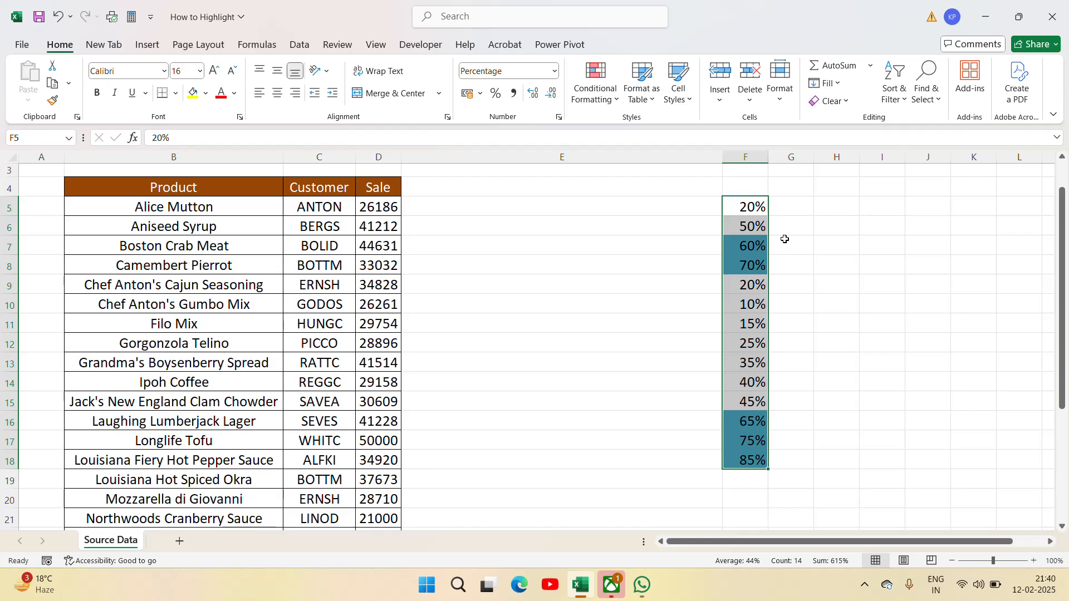
# Step: Edit the conditional formatting rule on F5:F18 to format the top 3 values and apply it
pyautogui.click(595, 86)
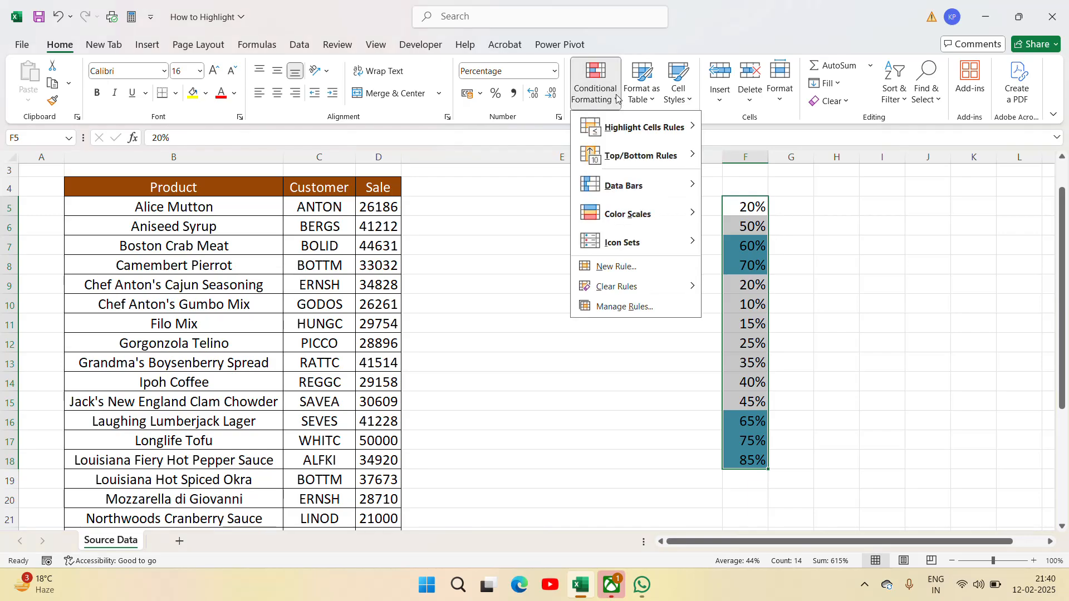
pyautogui.click(611, 306)
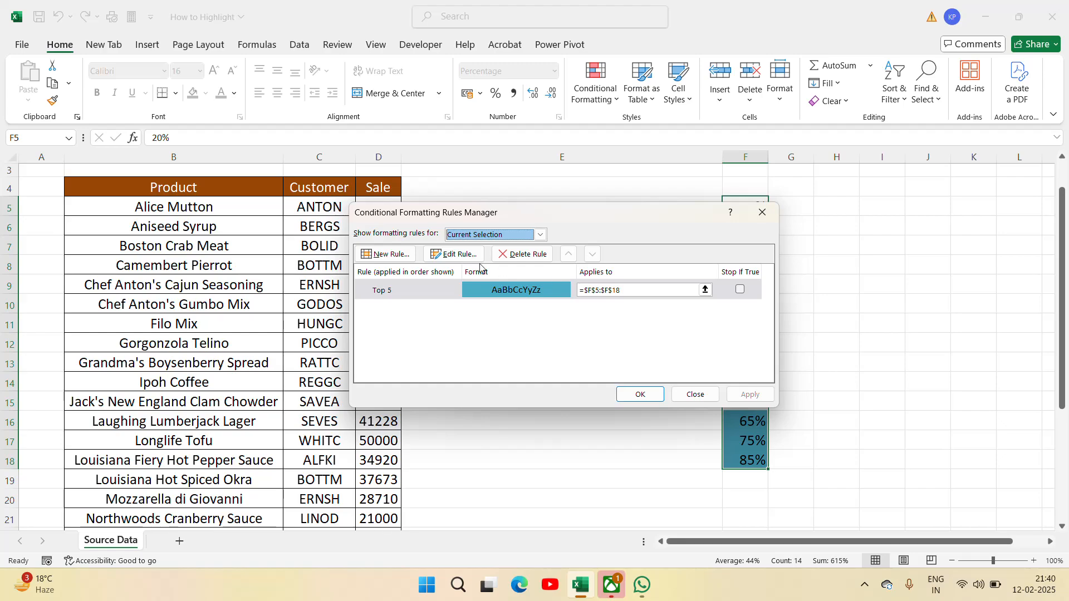
pyautogui.click(454, 255)
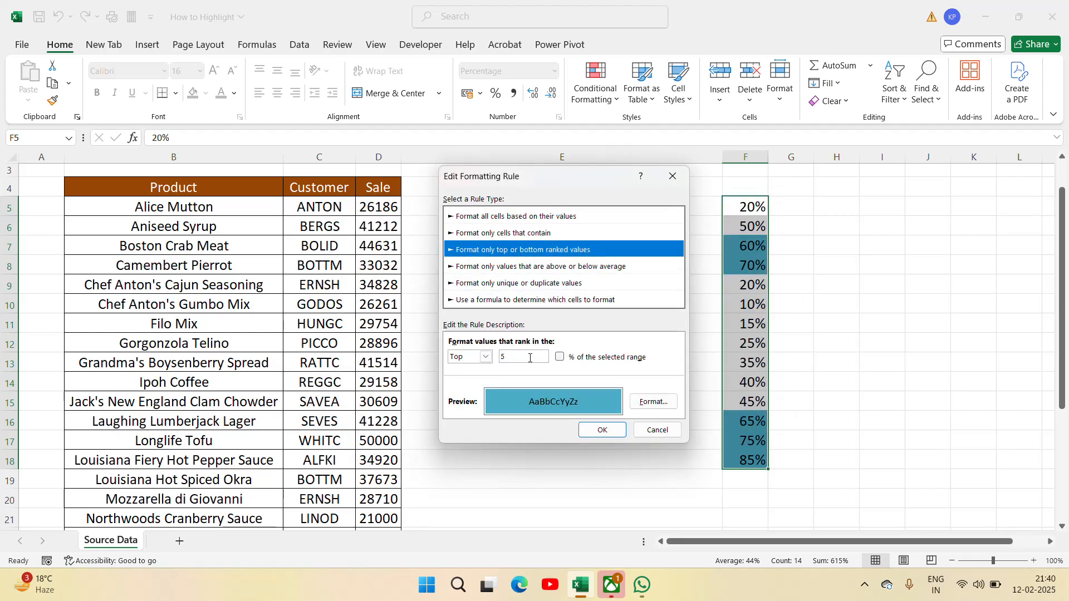
pyautogui.click(530, 358)
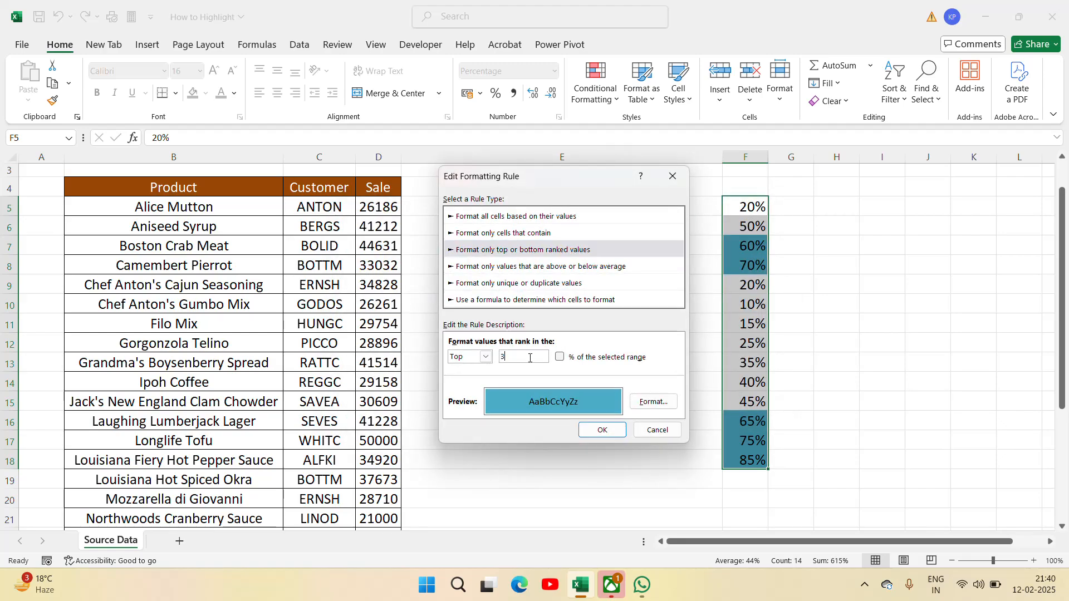
pyautogui.write('3')
pyautogui.click(602, 431)
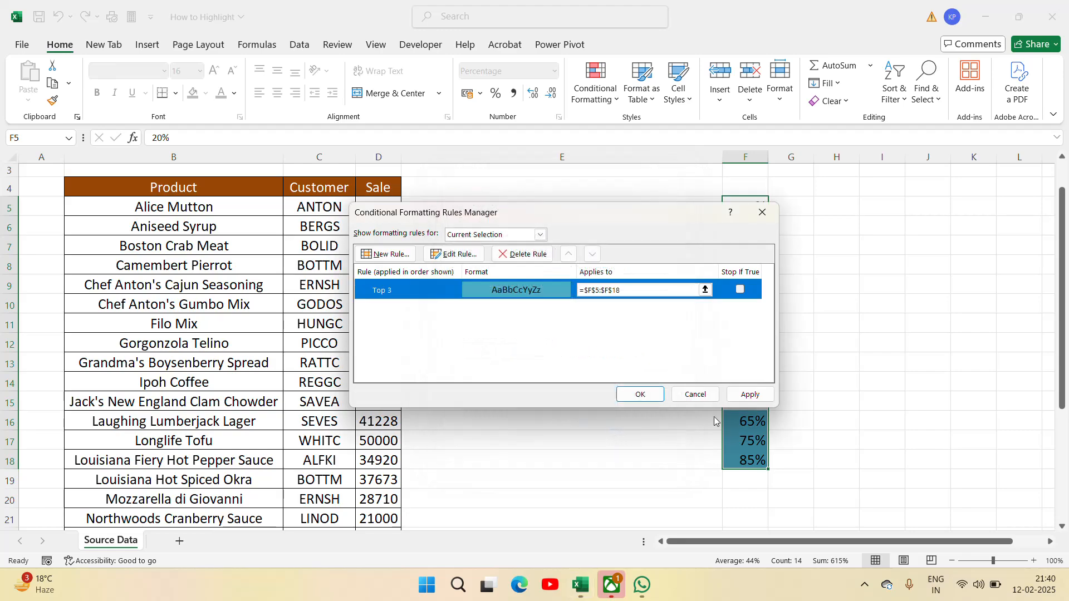
pyautogui.click(749, 400)
pyautogui.click(640, 394)
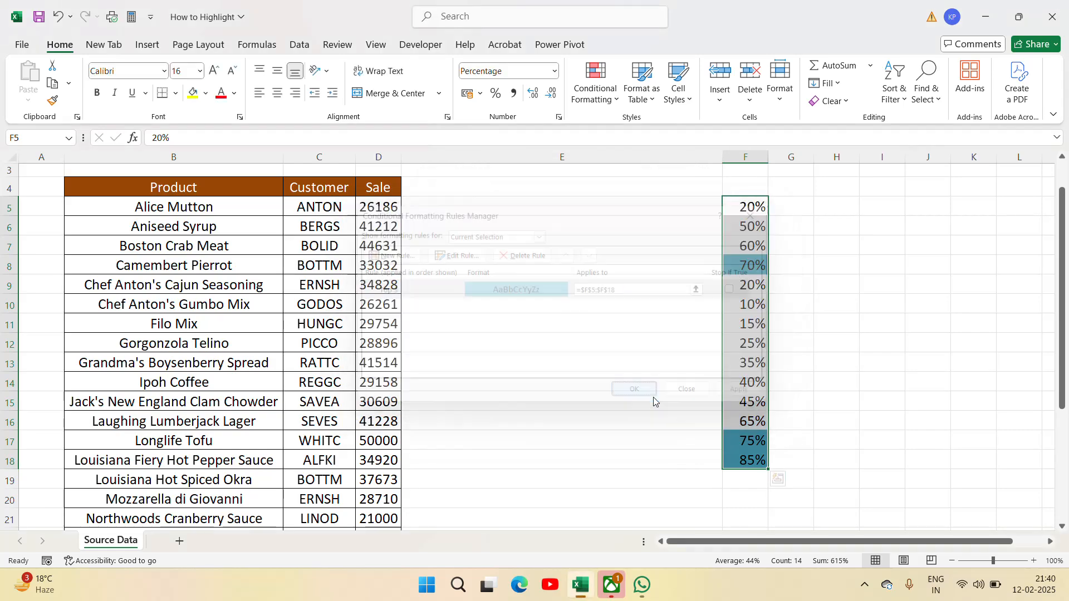
# Step: Edit the conditional formatting rule on F5:F18 to rank from the bottom instead of the top and apply it
pyautogui.click(763, 355)
pyautogui.click(758, 285)
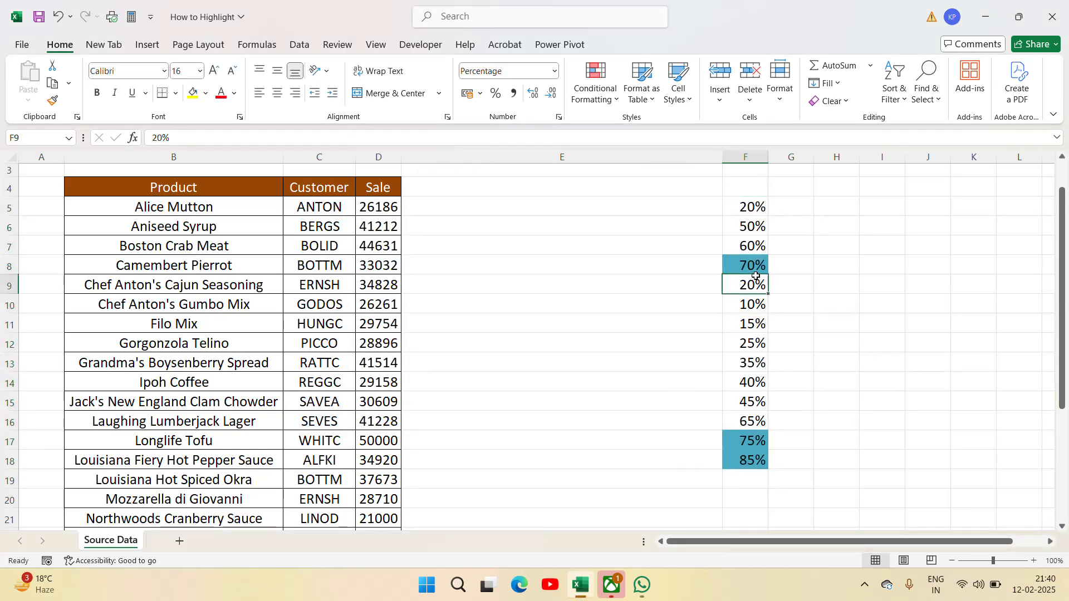
pyautogui.press('Up')
pyautogui.press('Up')
pyautogui.press('Up')
pyautogui.press('Up')
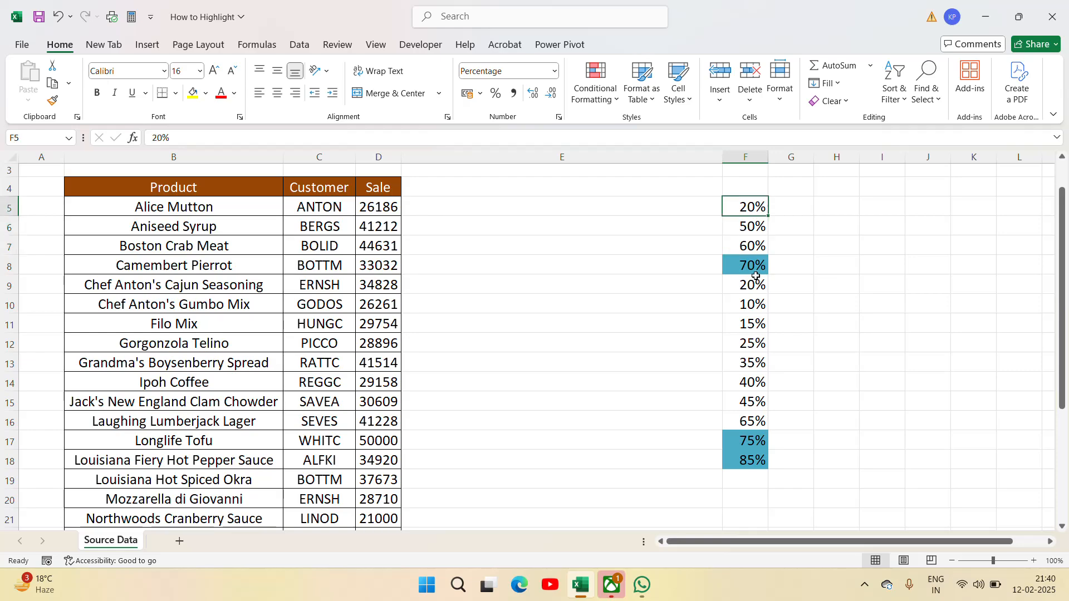
pyautogui.hotkey('ctrl', 'shift', 'Down')
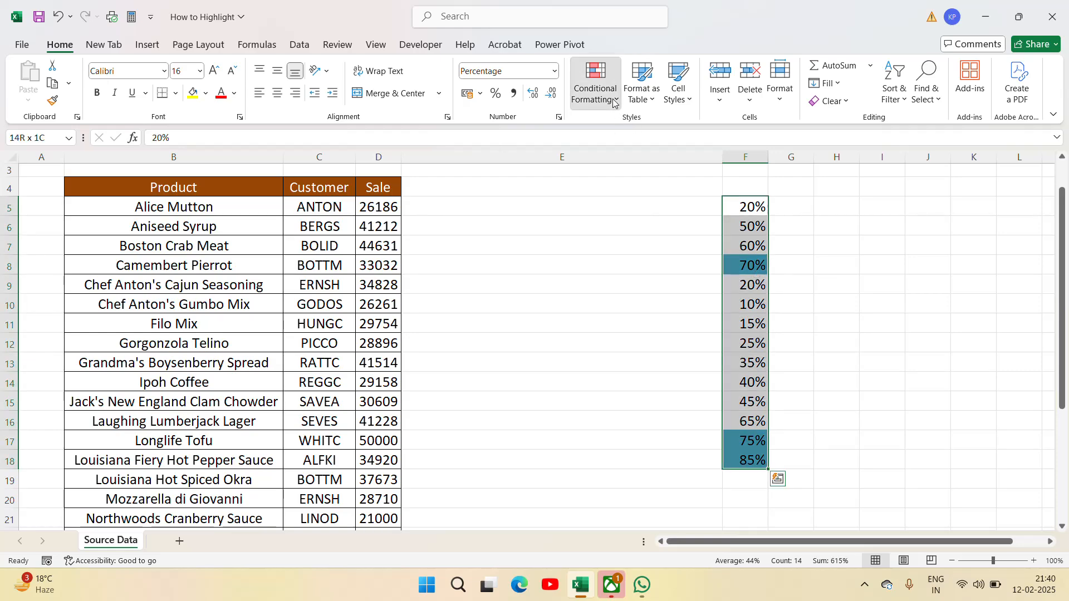
pyautogui.click(611, 96)
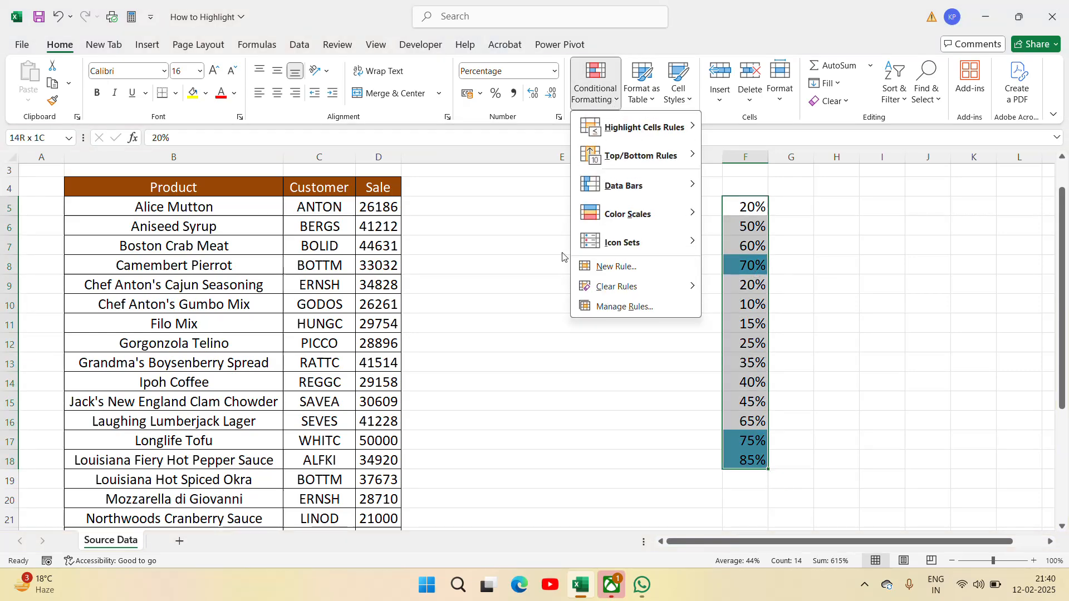
pyautogui.click(630, 307)
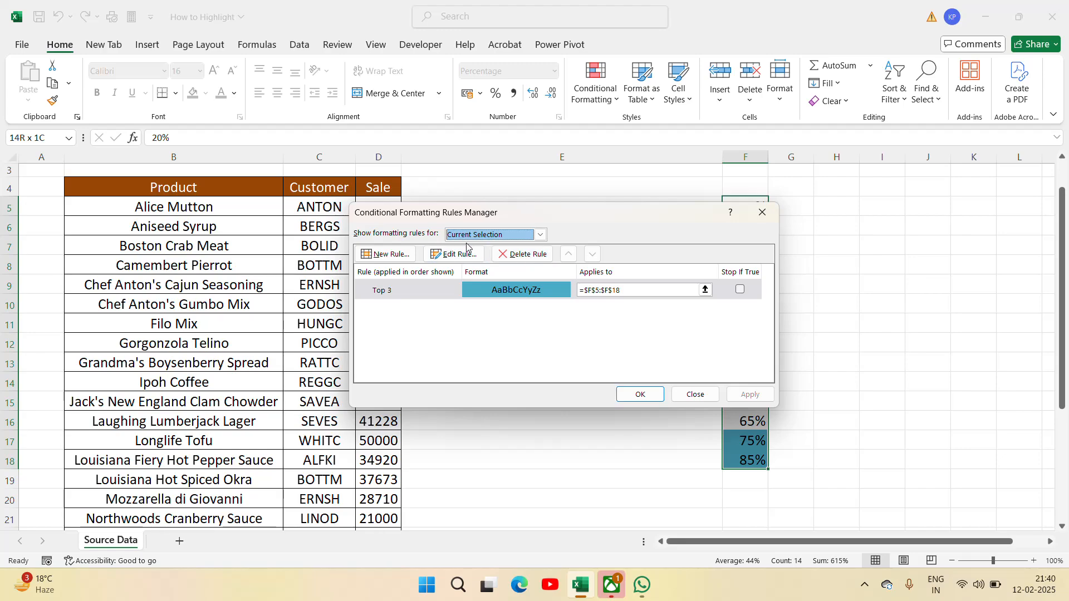
pyautogui.click(464, 253)
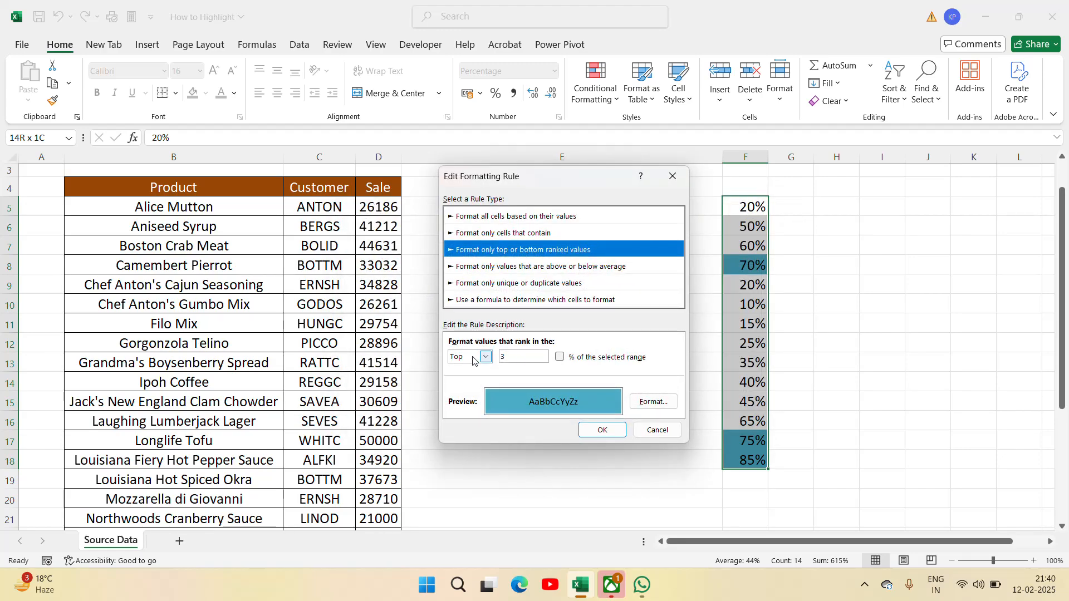
pyautogui.click(484, 359)
pyautogui.click(464, 380)
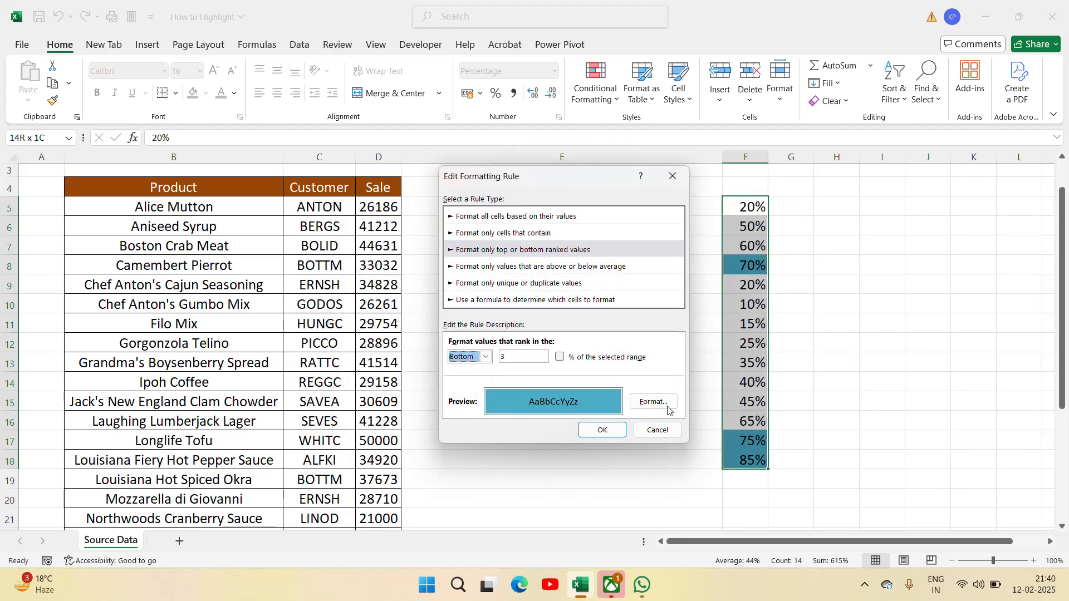
pyautogui.click(603, 429)
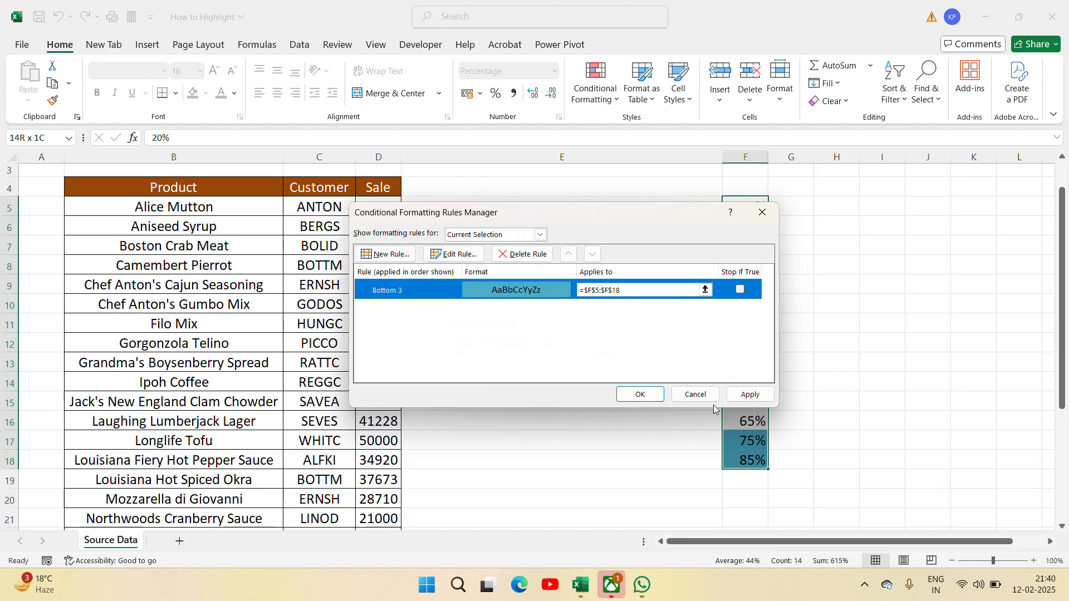
pyautogui.click(750, 395)
pyautogui.click(646, 397)
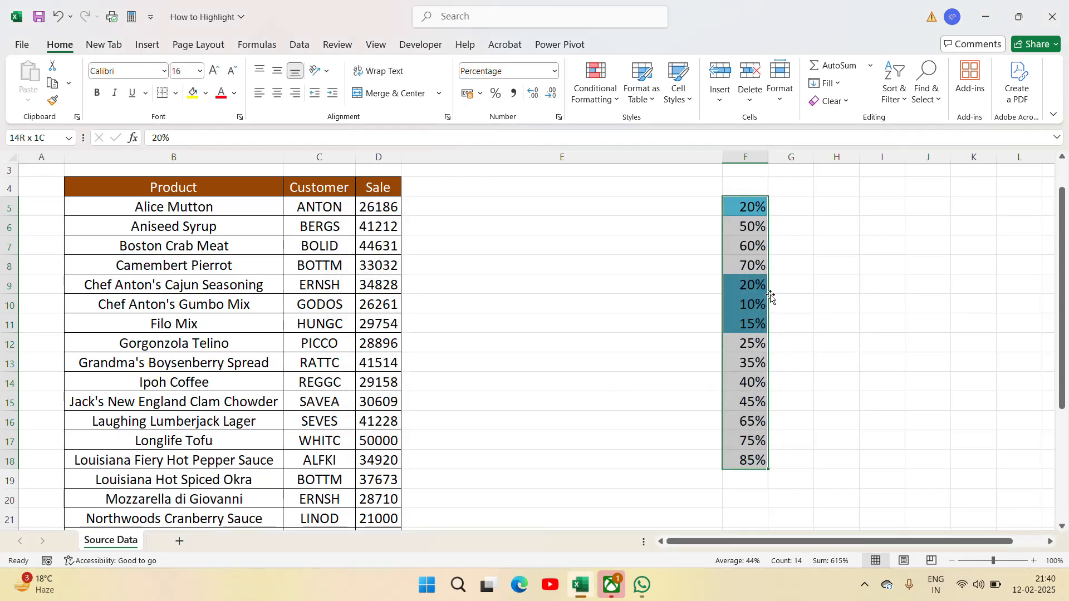
# Step: Review the ranking settings of the conditional formatting rule on F5:F18 without changing them
pyautogui.click(617, 100)
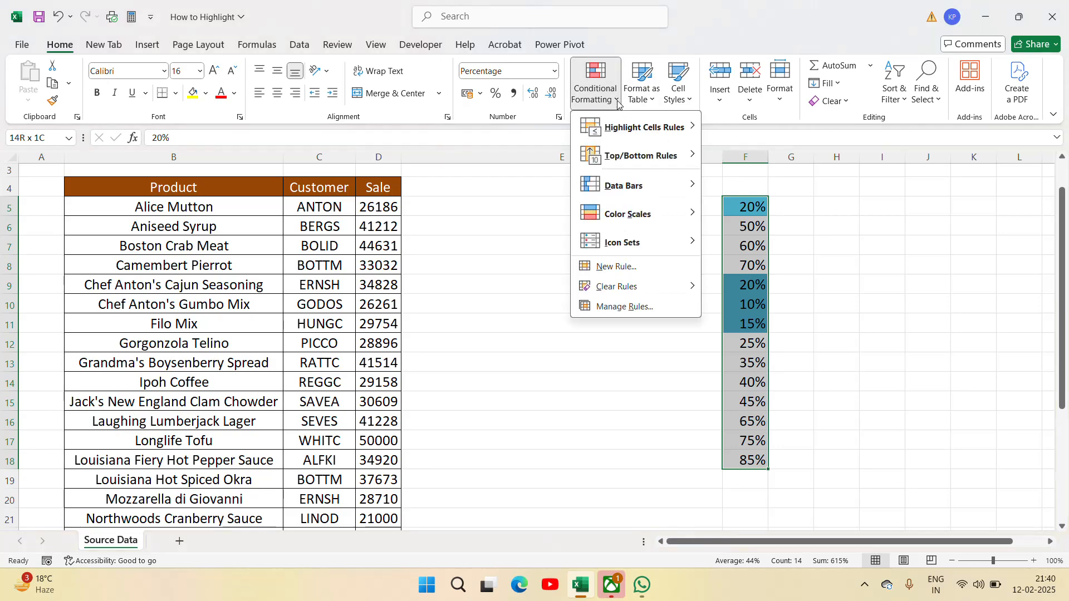
pyautogui.click(619, 307)
pyautogui.click(454, 255)
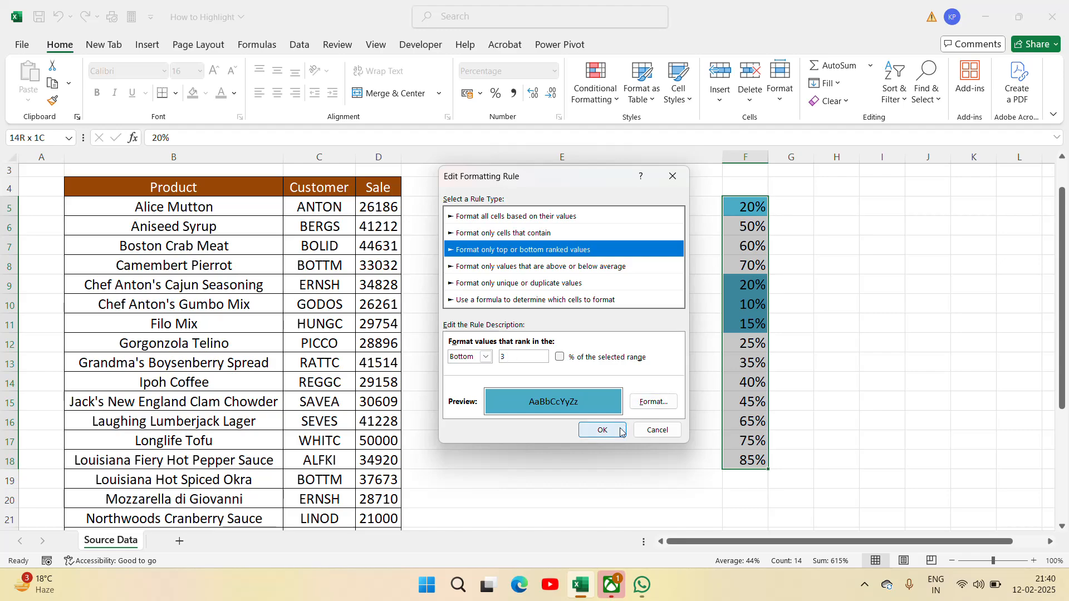
pyautogui.click(602, 429)
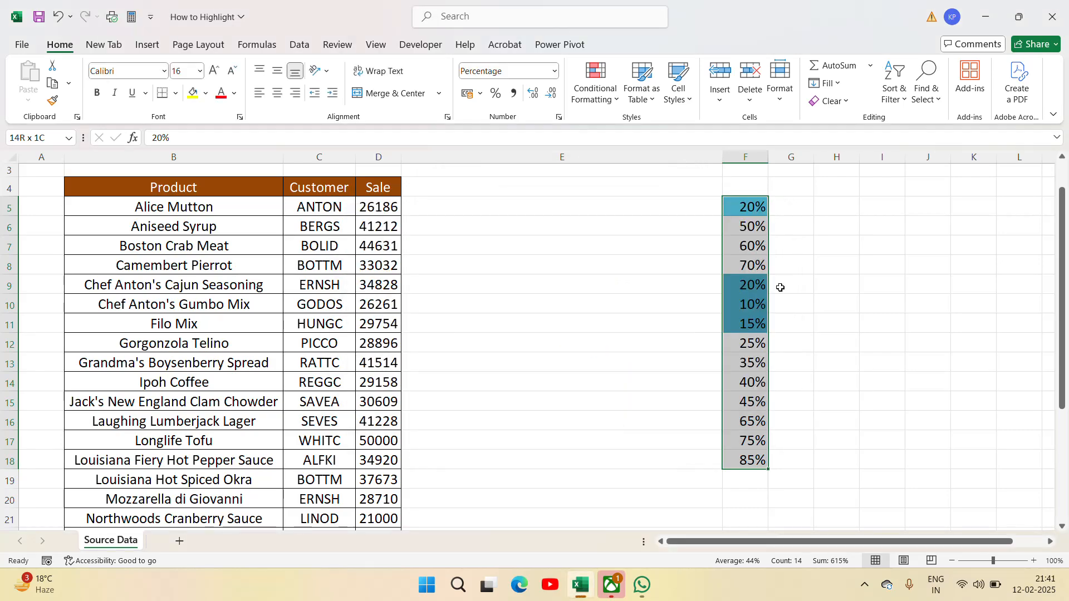
# Step: Delete column F with the percentage list
pyautogui.click(746, 152)
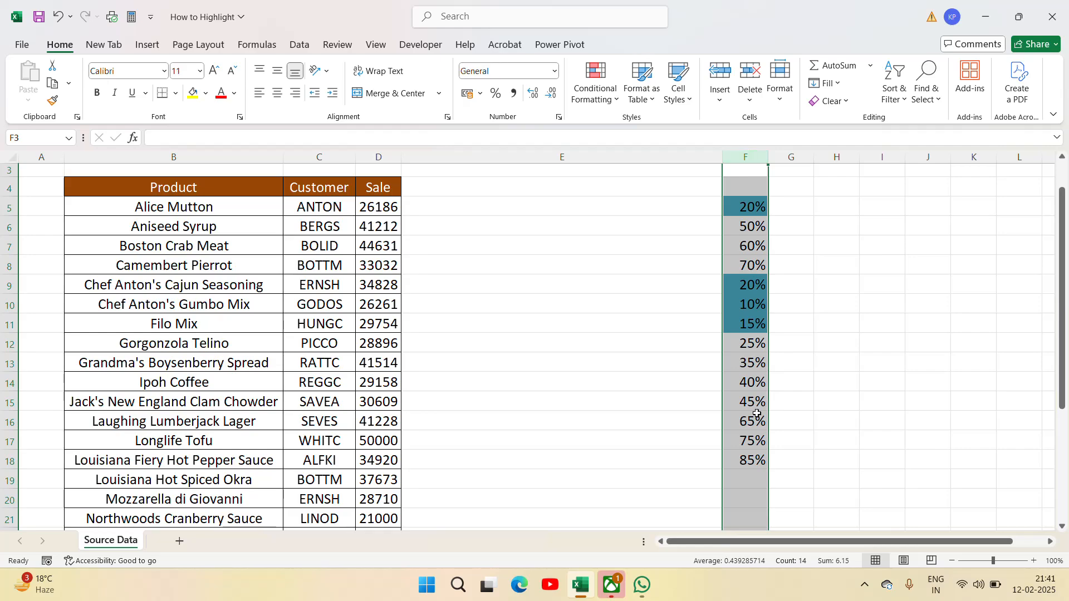
pyautogui.rightClick(747, 444)
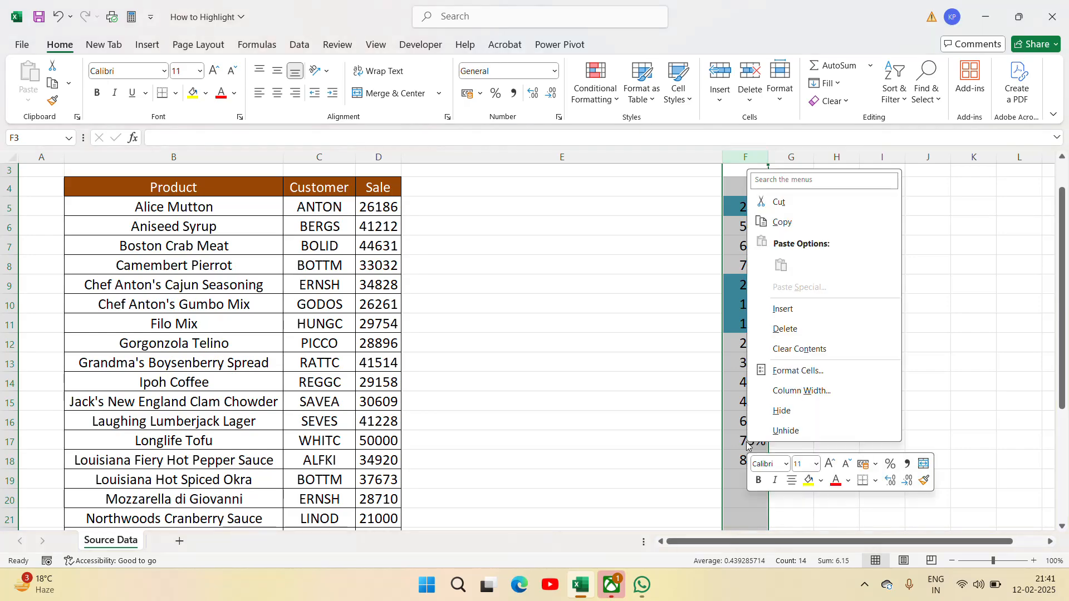
pyautogui.click(814, 330)
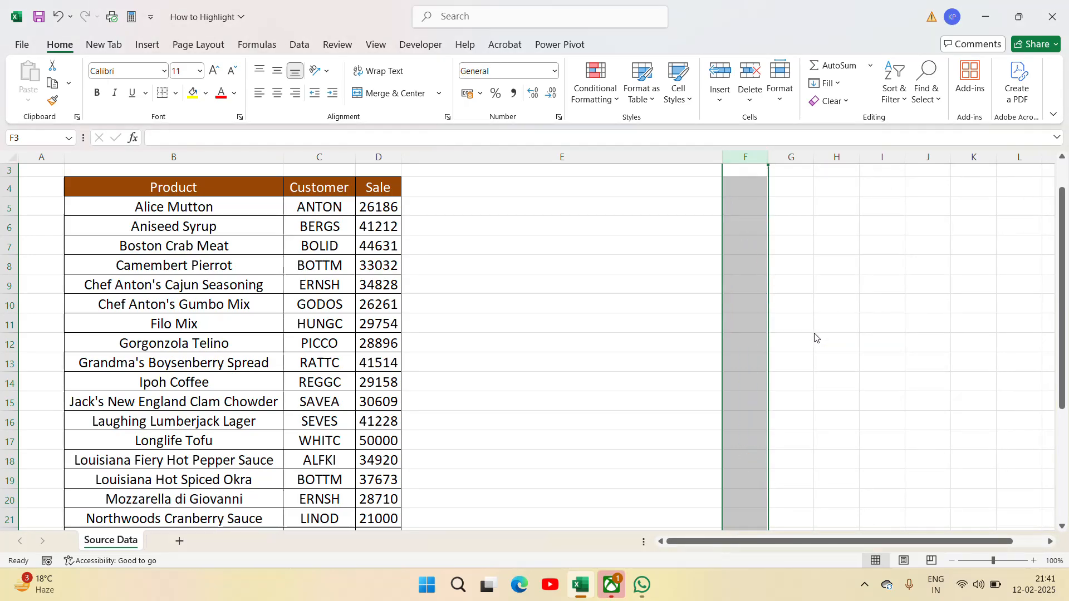
# Step: Select the whole Product, Customer and Sale table including its headers and turn on filtering for it
pyautogui.click(380, 190)
pyautogui.moveTo(174, 187); pyautogui.dragTo(380, 191)
pyautogui.hotkey('ctrl', 'shift', 'Down')
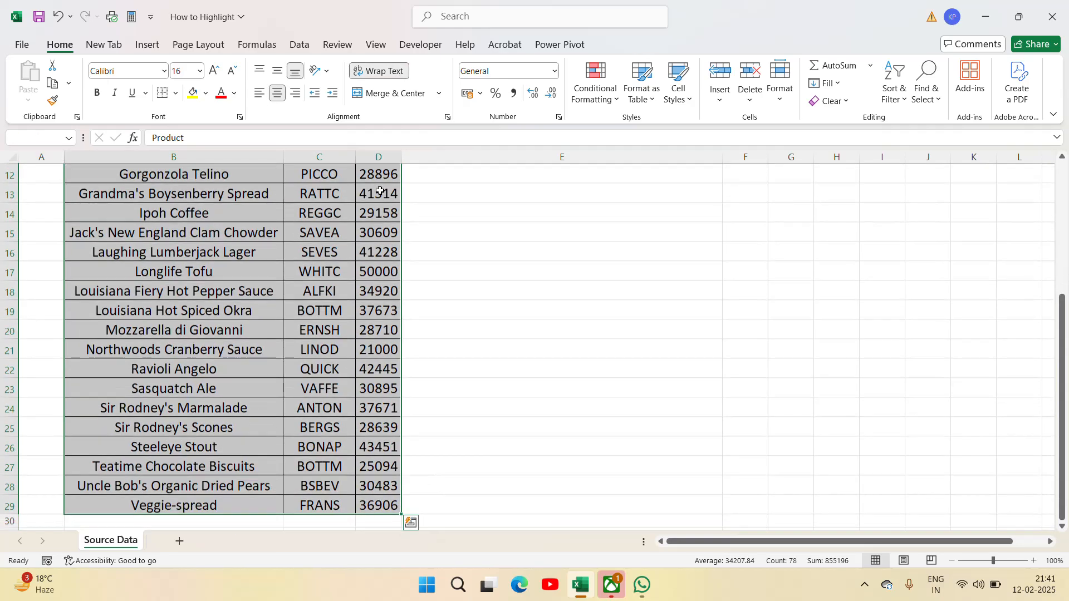
pyautogui.moveTo(1064, 341); pyautogui.dragTo(1068, 138)
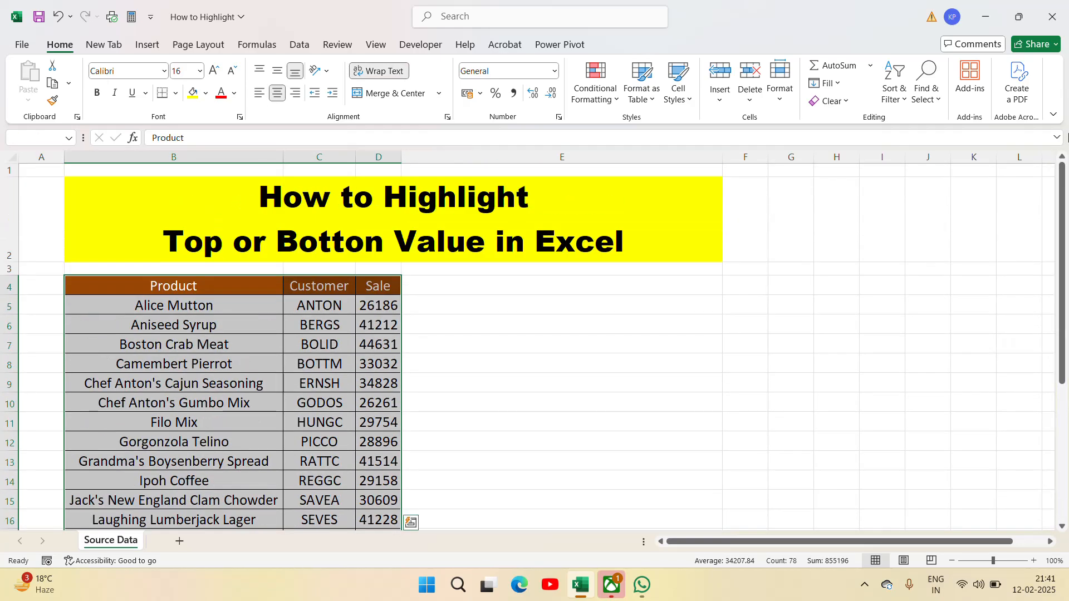
pyautogui.click(299, 44)
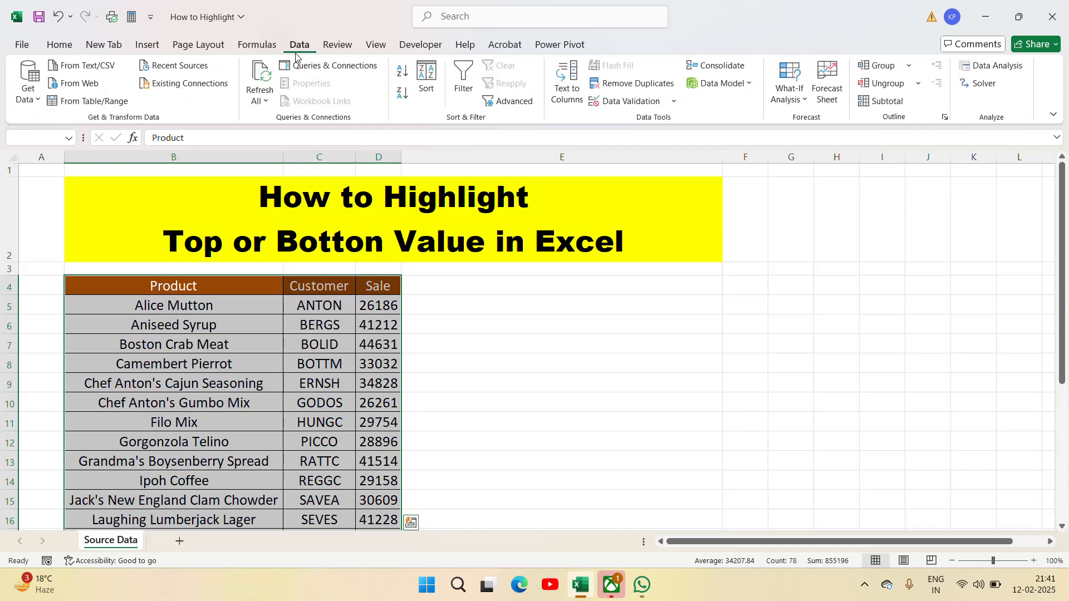
pyautogui.click(464, 88)
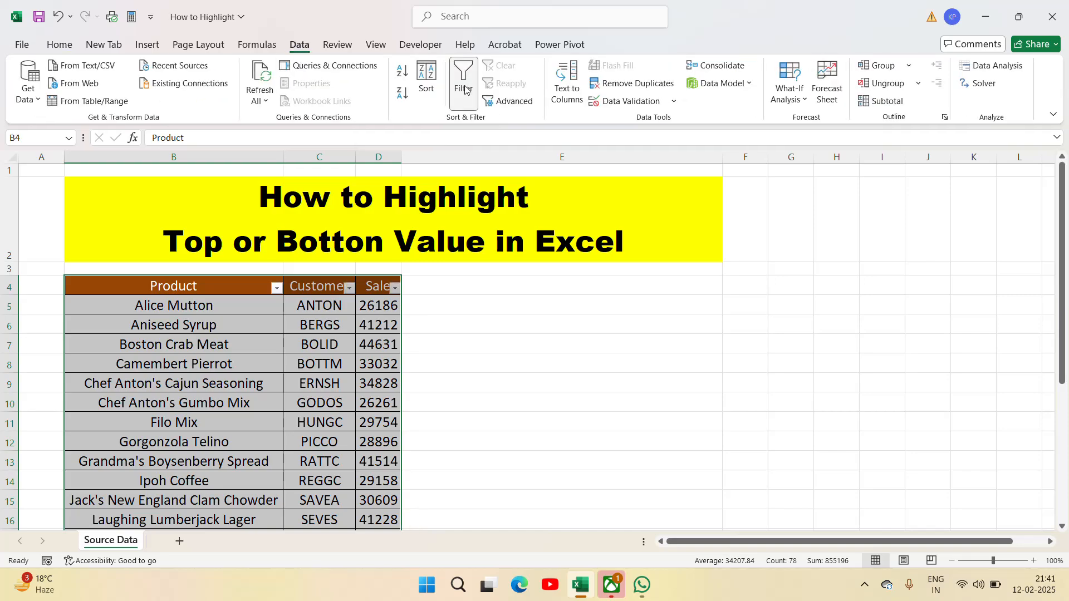
# Step: Filter the Sale column to show the top 10 items
pyautogui.click(396, 288)
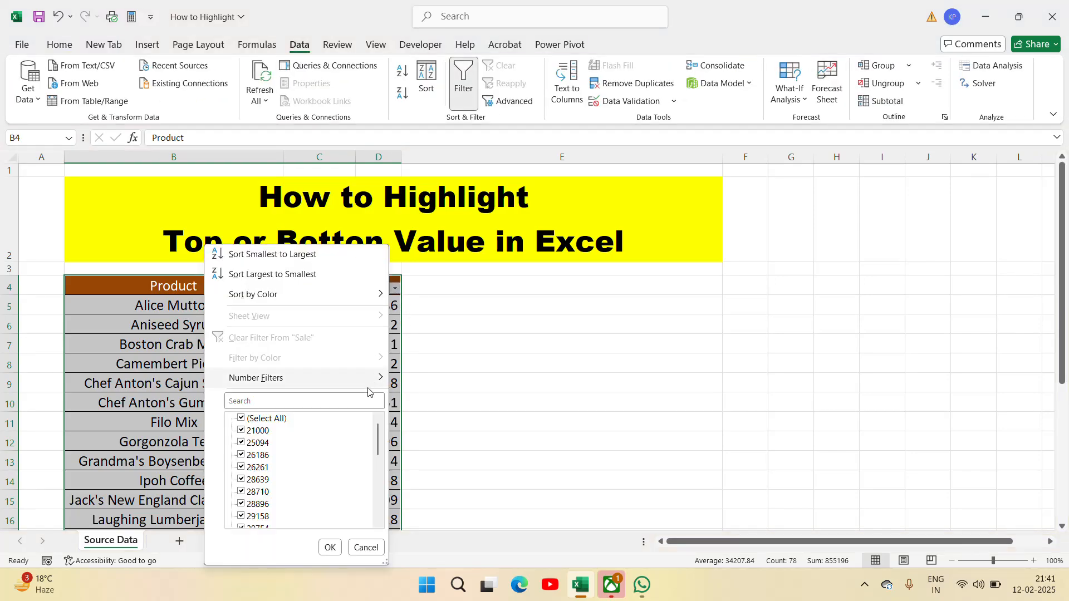
pyautogui.click(383, 379)
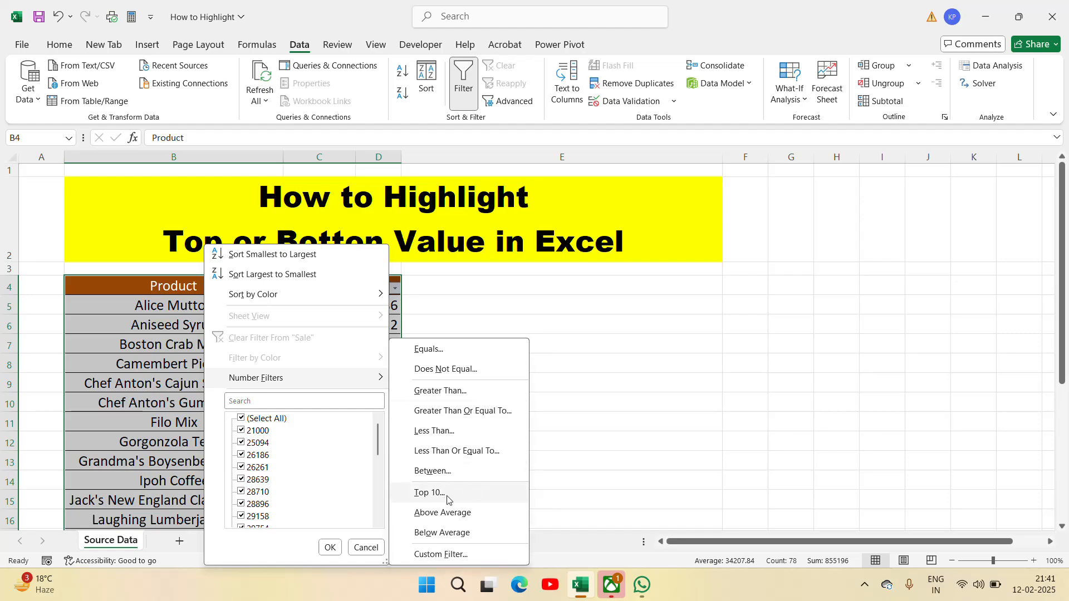
pyautogui.click(429, 493)
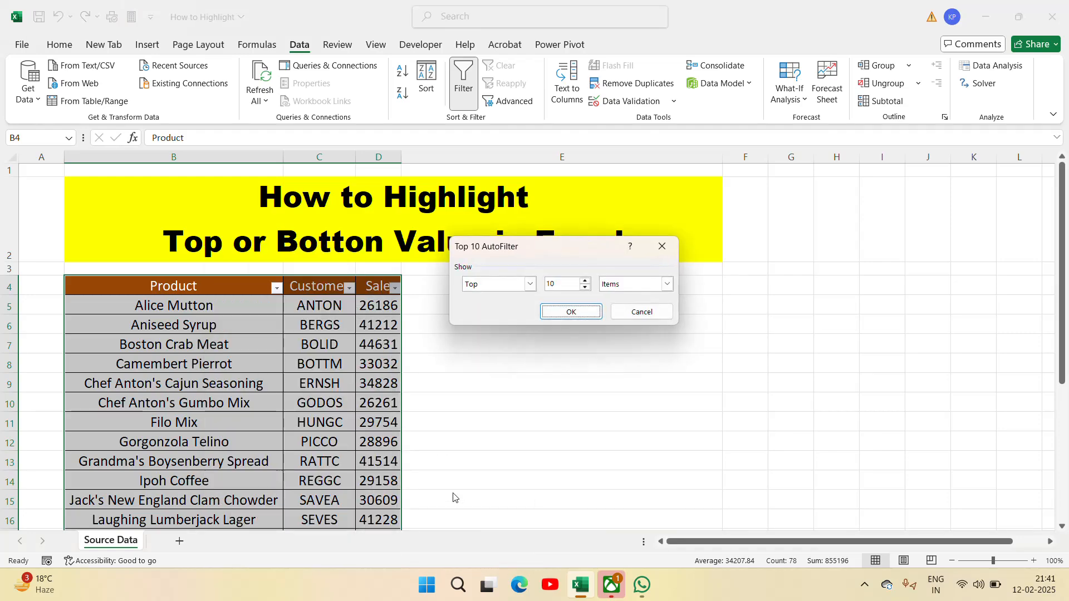
pyautogui.click(573, 313)
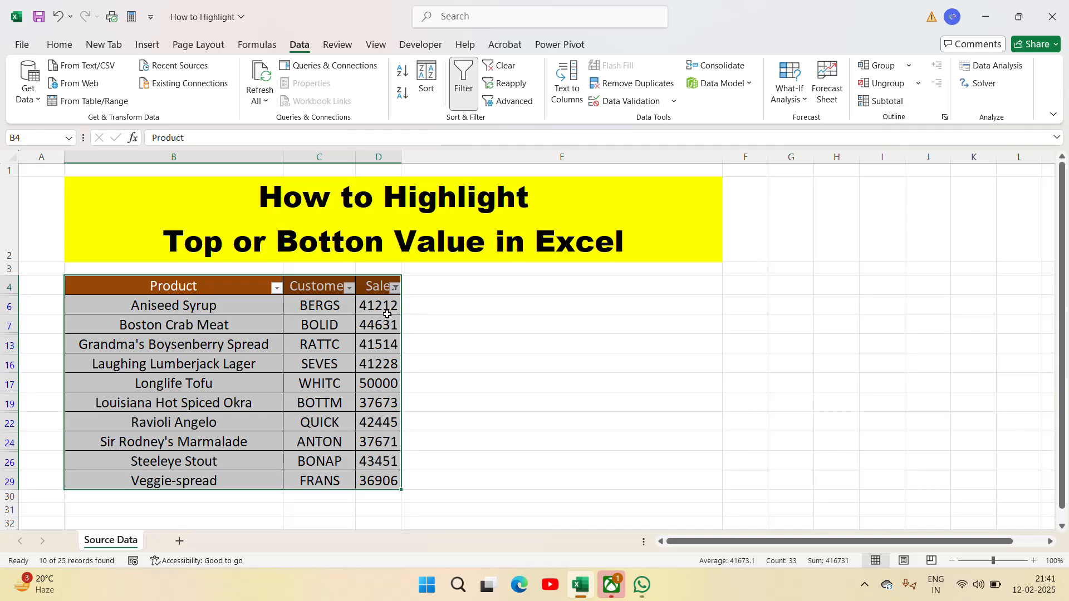
# Step: Fill the filtered data rows below the headers with yellow across all three columns and remove the table's filter
pyautogui.click(386, 312)
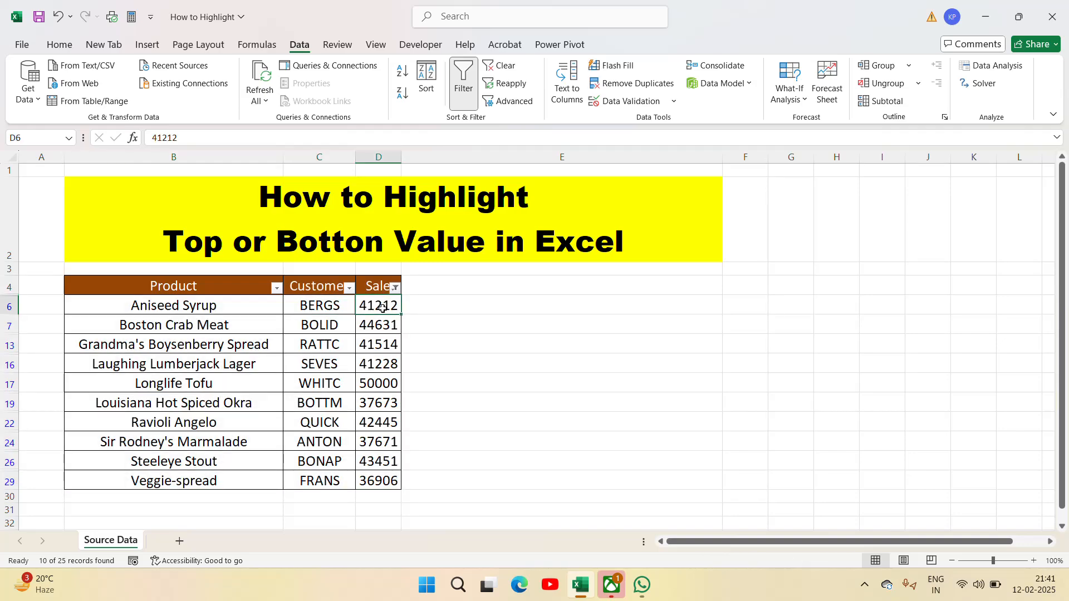
pyautogui.press('Left')
pyautogui.press('Left')
pyautogui.hotkey('ctrl', 'shift', 'Right')
pyautogui.hotkey('ctrl', 'shift', 'Down')
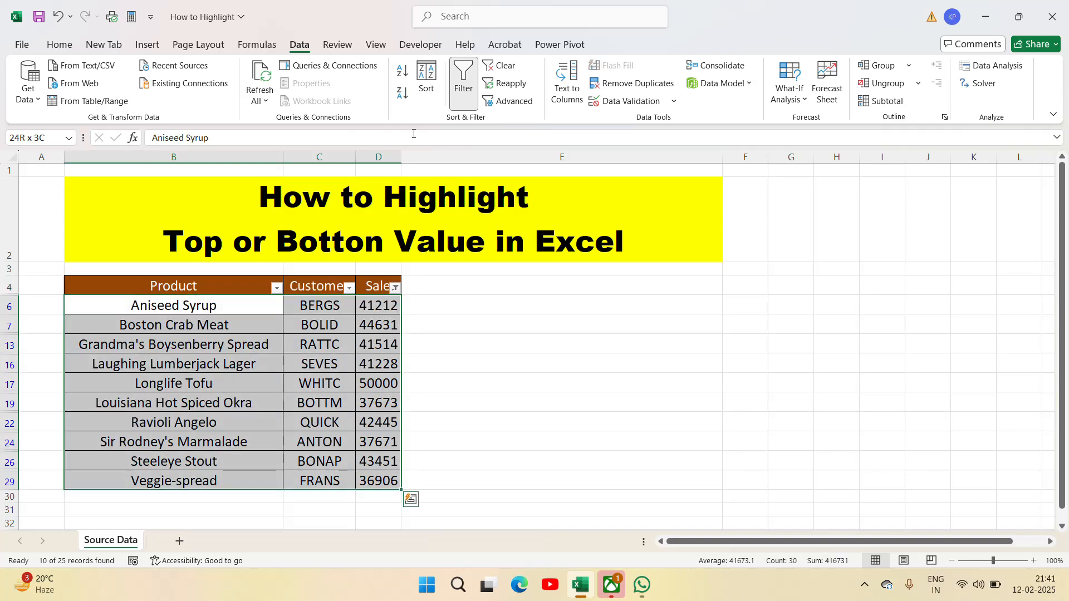
pyautogui.click(59, 46)
pyautogui.click(193, 99)
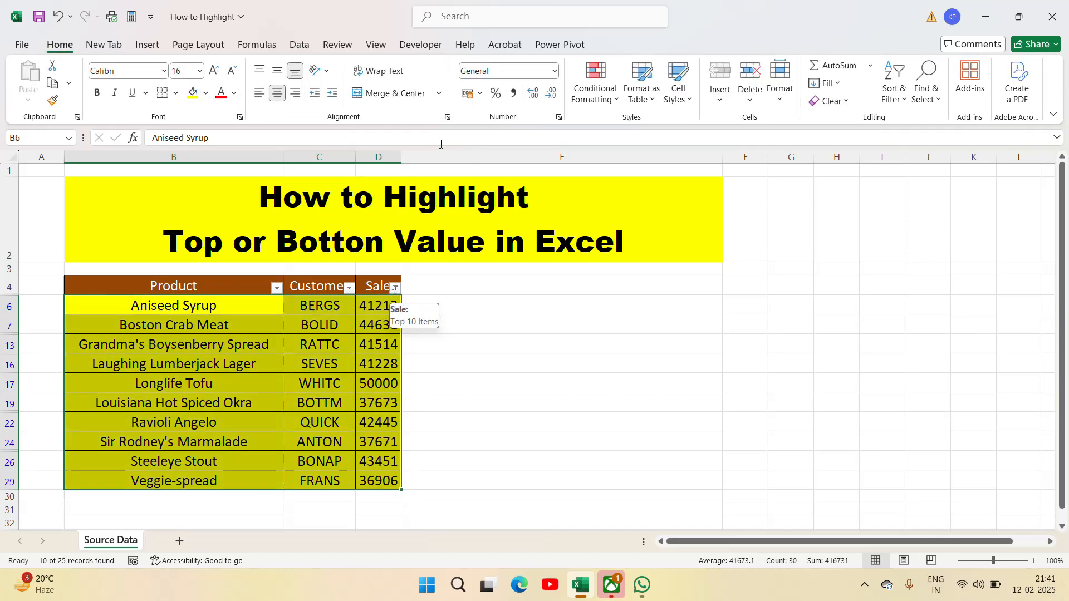
pyautogui.click(296, 47)
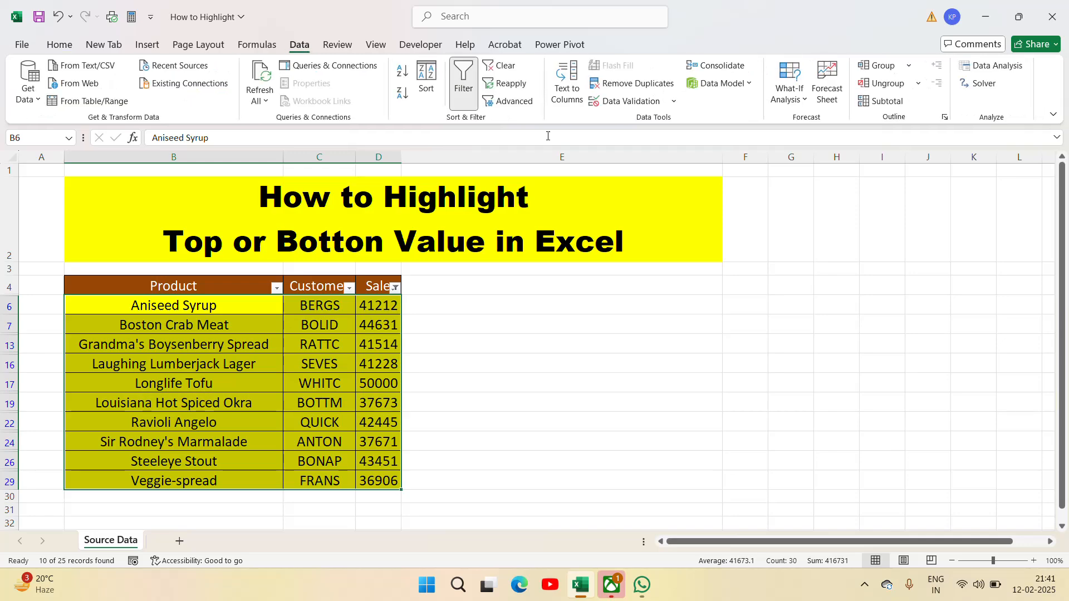
pyautogui.click(463, 78)
# Step: Examine which rows are highlighted in the full table by going down the Sale column from its header
pyautogui.click(381, 289)
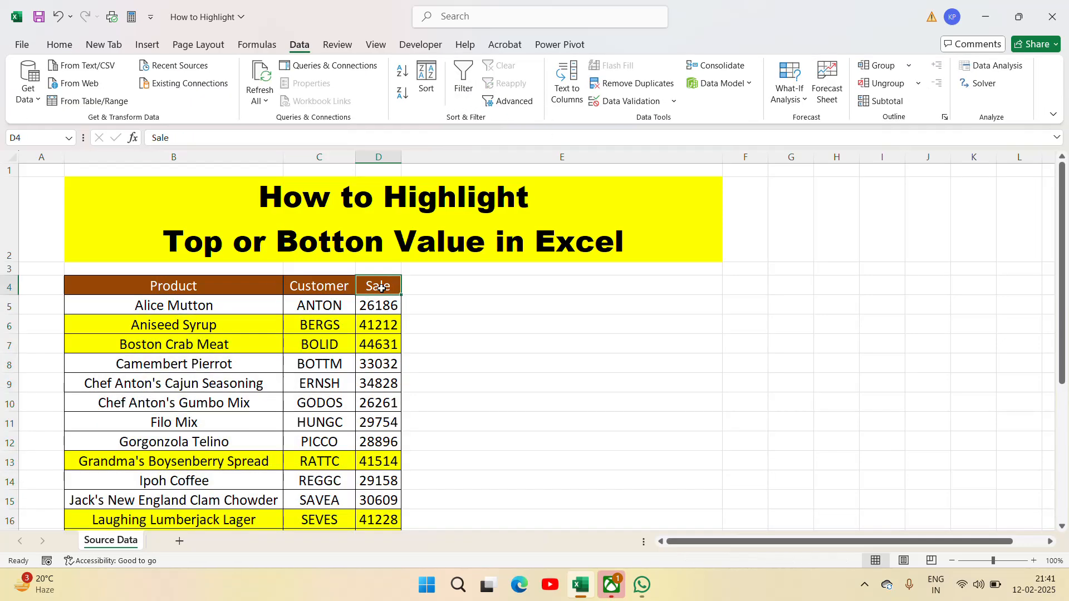
pyautogui.press('Down')
pyautogui.press('Down')
pyautogui.press('Down')
pyautogui.press('Down')
pyautogui.press('Down')
pyautogui.press('Down')
pyautogui.press('Down')
pyautogui.press('Down')
pyautogui.press('Down')
pyautogui.press('Down')
pyautogui.press('Down')
pyautogui.press('Down')
pyautogui.press('Down')
pyautogui.press('Down')
pyautogui.press('Down')
pyautogui.press('Down')
pyautogui.press('Down')
pyautogui.press('Down')
pyautogui.press('Down')
pyautogui.press('Down')
pyautogui.press('Down')
pyautogui.press('Down')
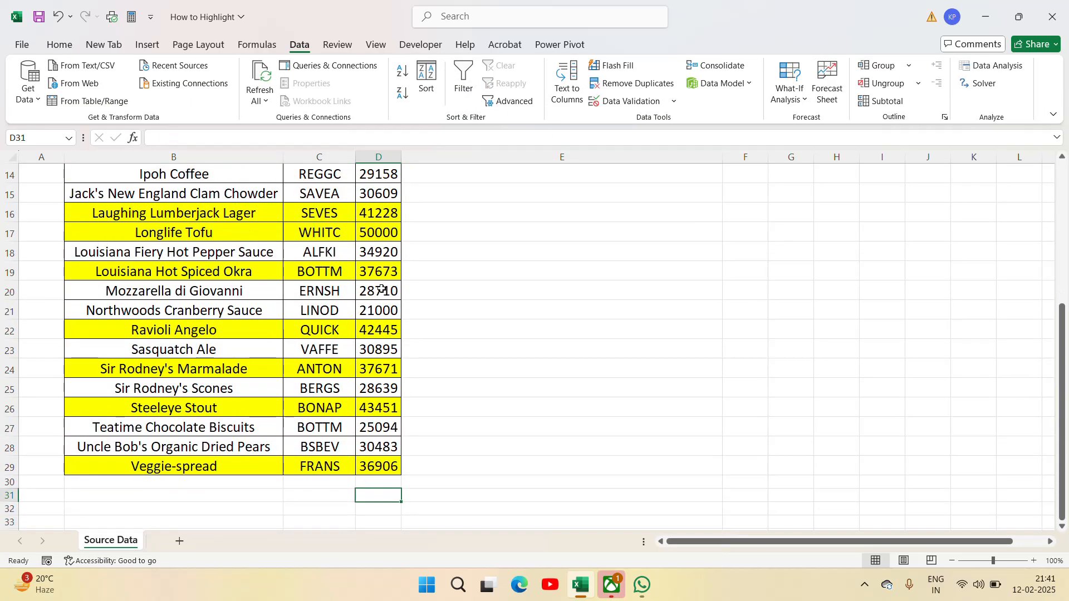
# Step: Undo the filter removal and the yellow fill of the top 10 rows
pyautogui.press('Up')
pyautogui.hotkey('ctrl', 'Up')
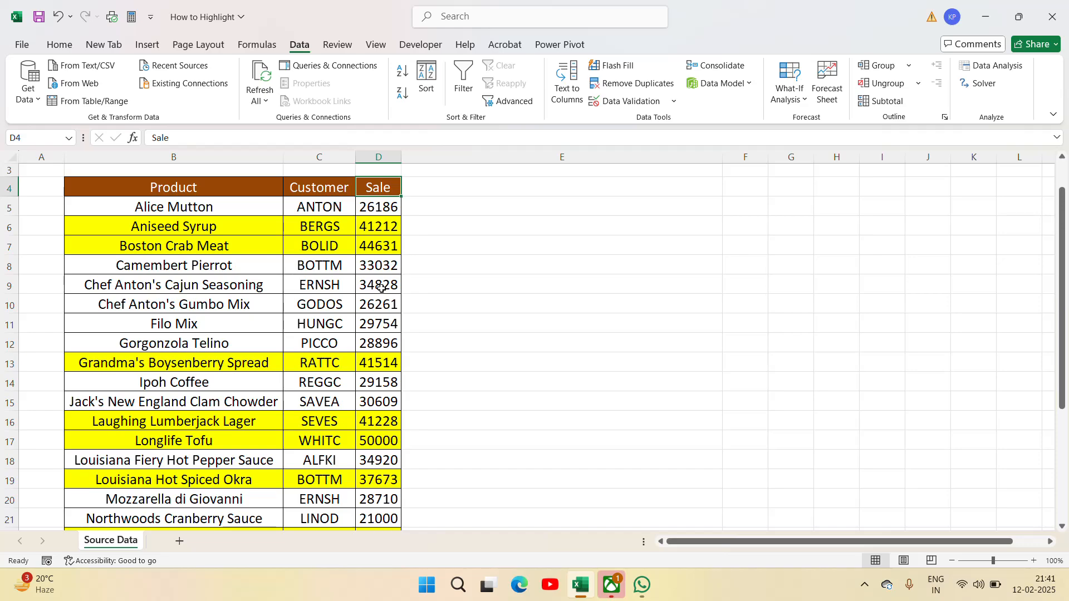
pyautogui.hotkey('ctrl', 'z')
pyautogui.press('Up')
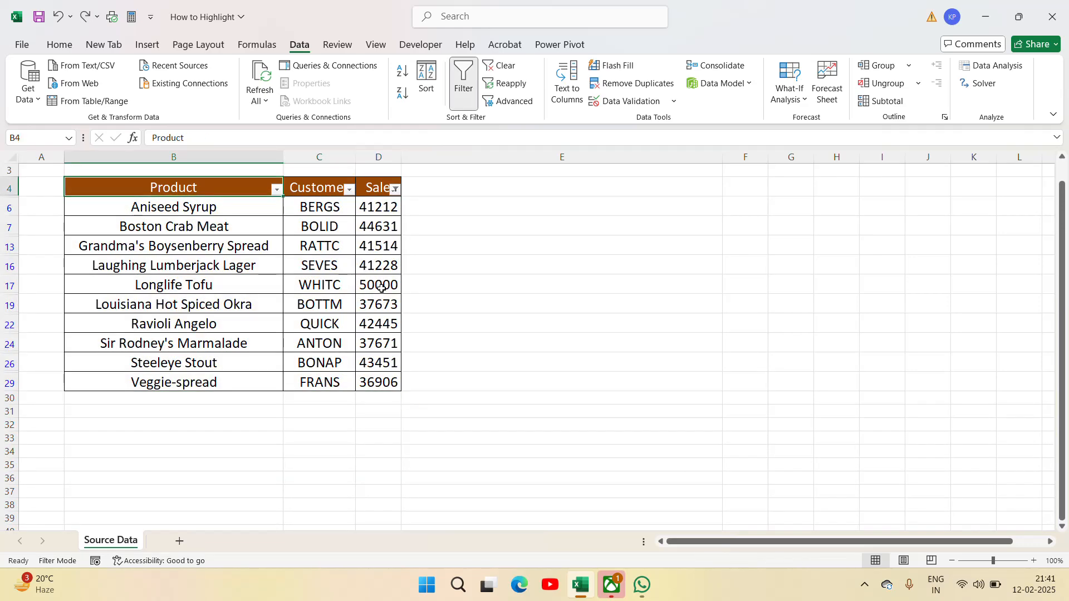
pyautogui.press('Down')
pyautogui.press('Up')
pyautogui.press('Up')
pyautogui.press('Up')
pyautogui.press('Down')
pyautogui.press('Down')
pyautogui.press('Down')
pyautogui.press('Up')
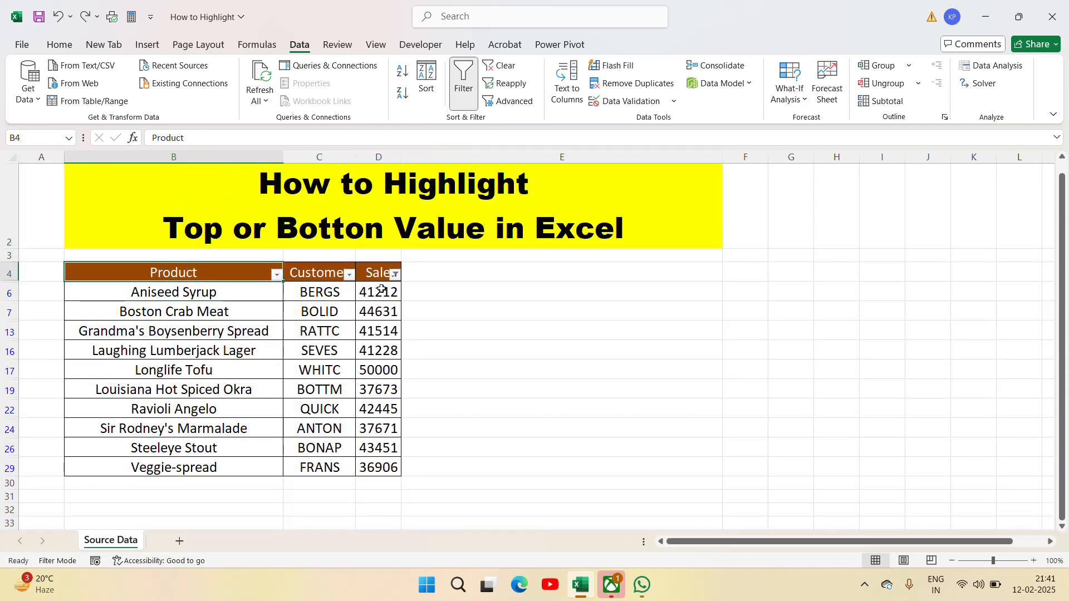
# Step: Remove the table's top 10 filter and turn on filtering for the entire header row 4
pyautogui.press('Right')
pyautogui.press('Right')
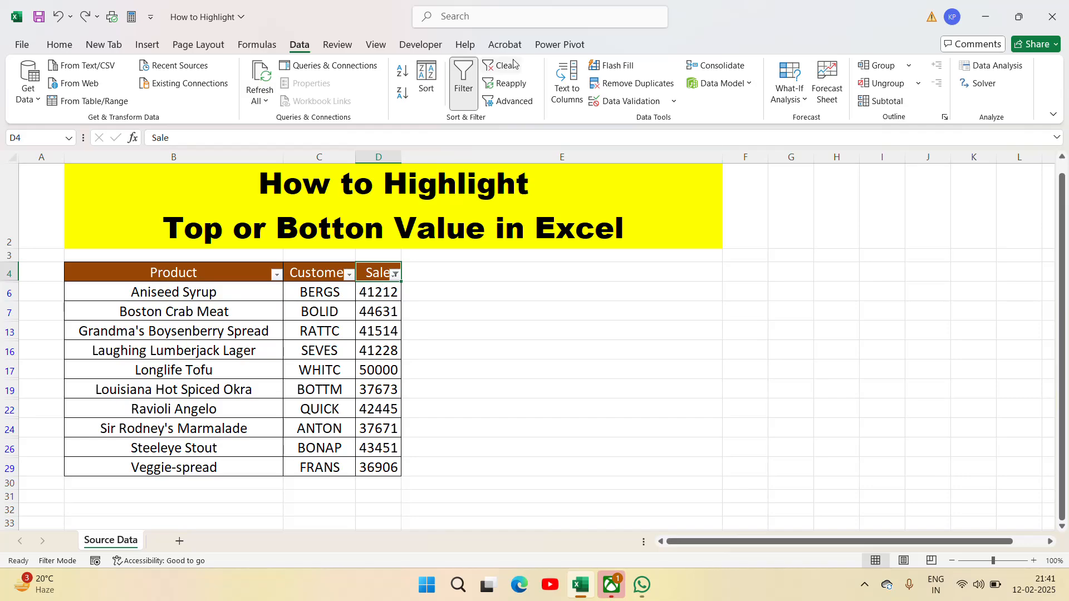
pyautogui.hotkey('alt', 'd')
pyautogui.click(464, 78)
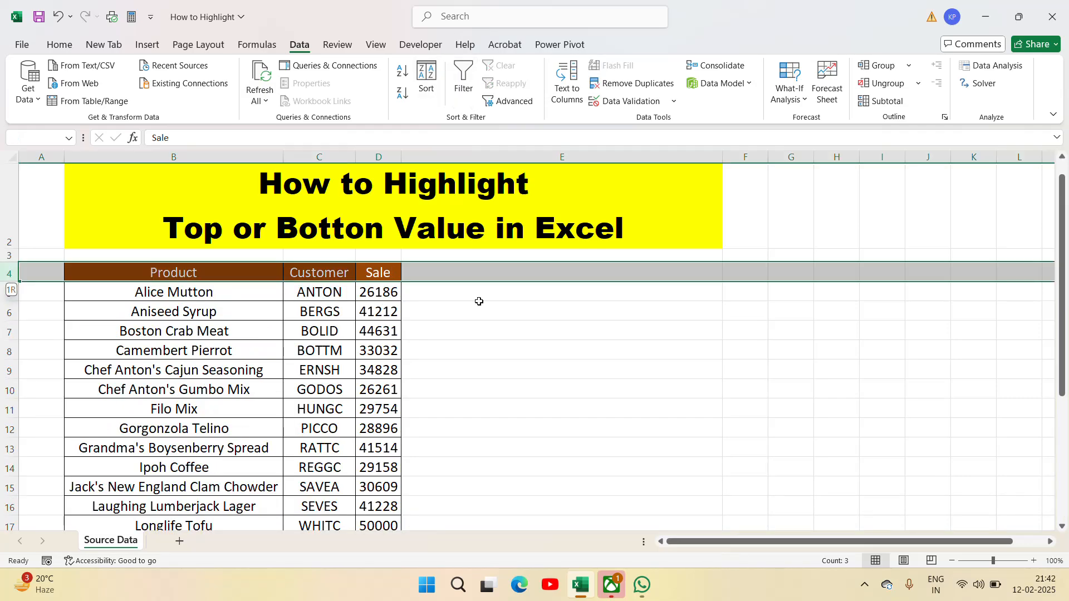
pyautogui.hotkey('shift', 'space')
pyautogui.hotkey('alt', 'd')
pyautogui.click(464, 78)
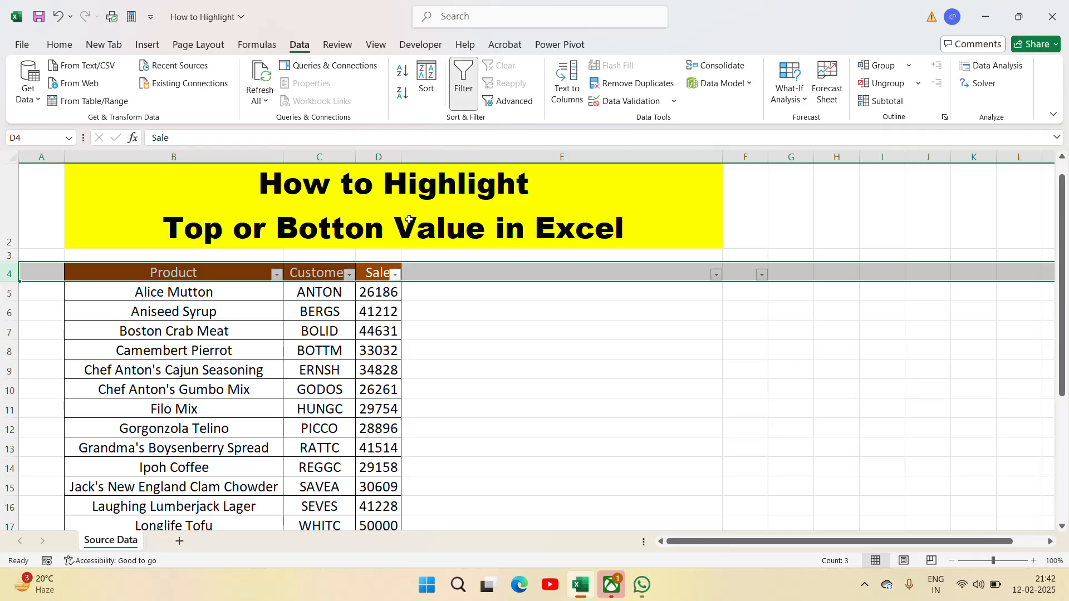
# Step: Start a Top 10 number filter on the Sale column and switch it to Bottom
pyautogui.click(395, 275)
pyautogui.moveTo(310, 380)
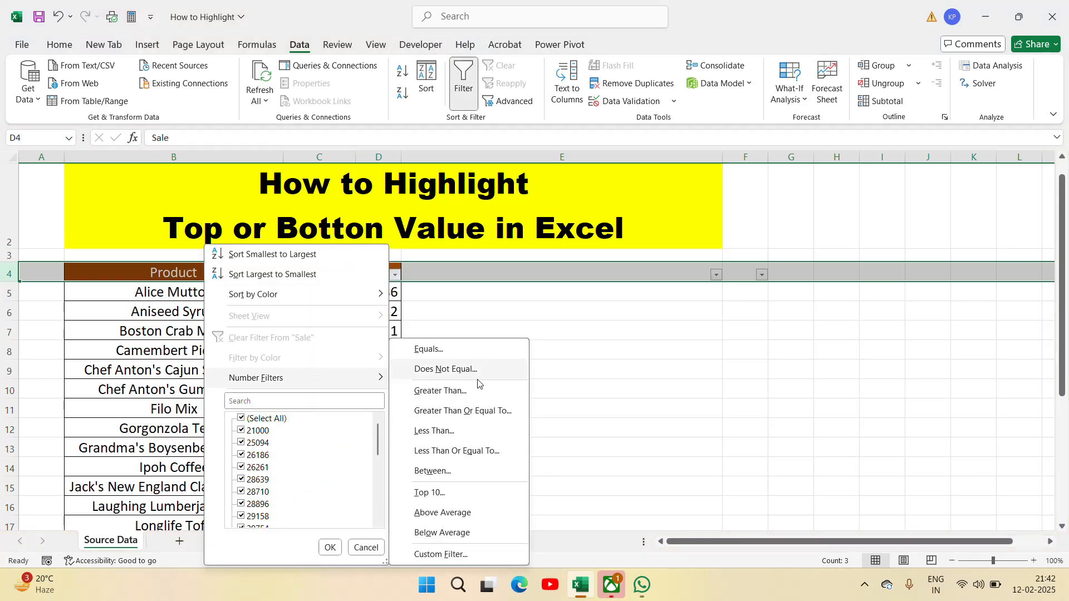
pyautogui.click(440, 493)
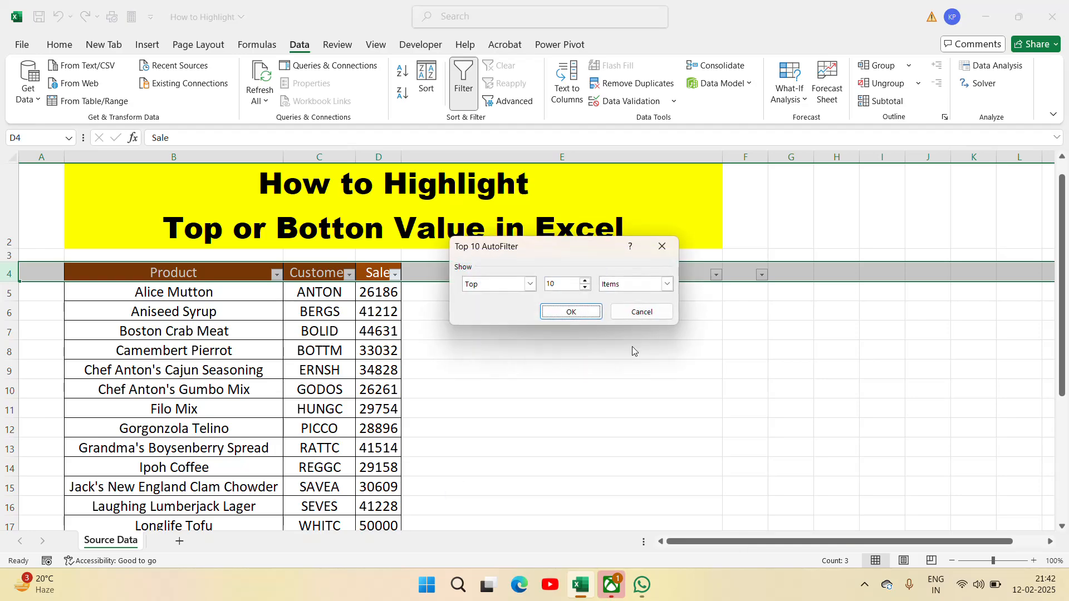
pyautogui.click(530, 285)
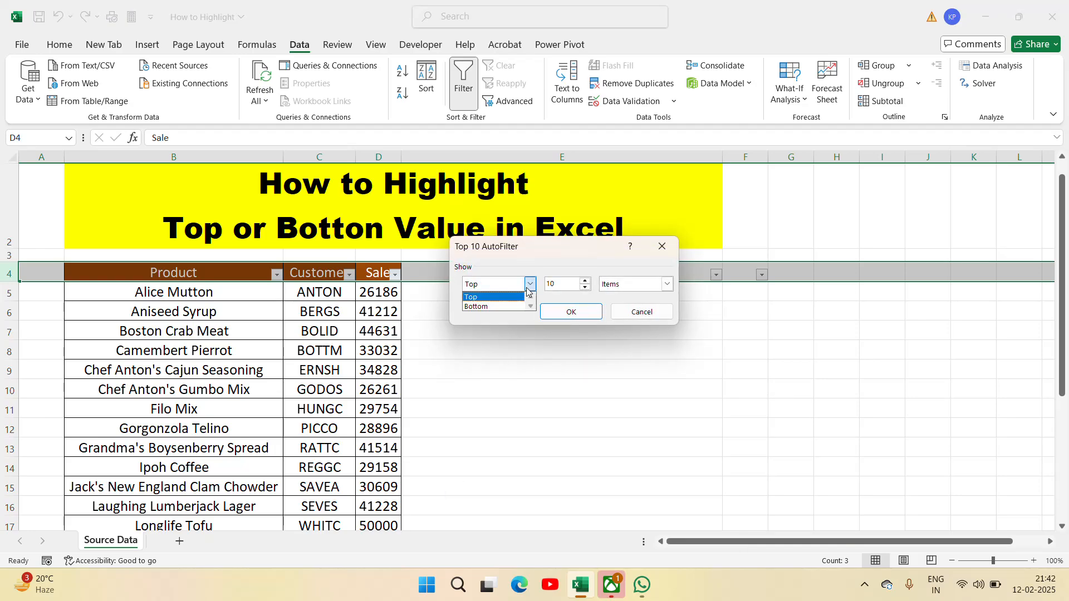
pyautogui.click(475, 306)
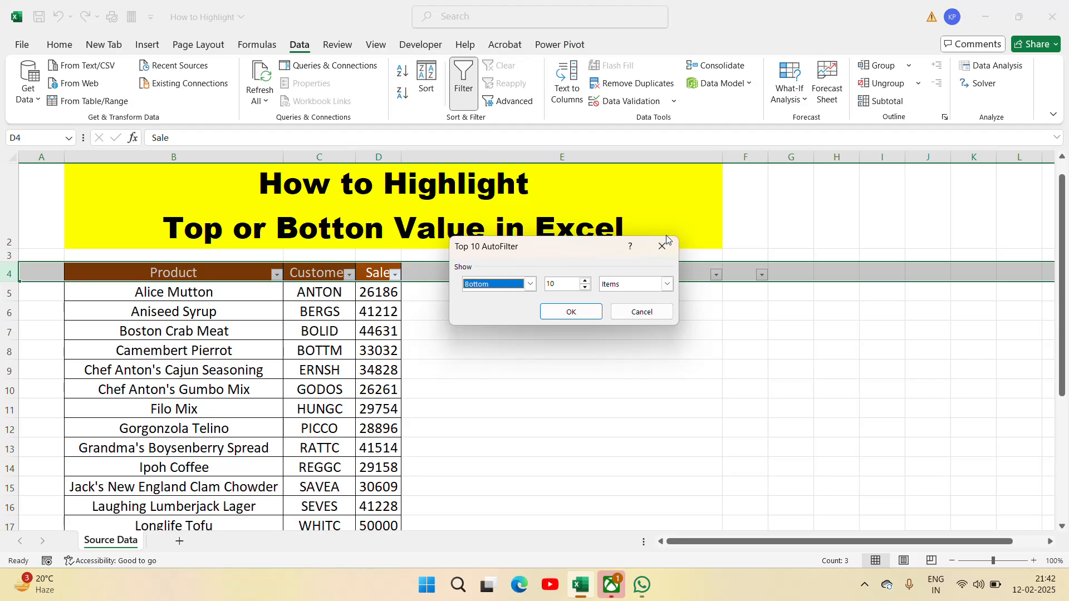
# Step: Try lowering and raising the number of bottom Sale items to show
pyautogui.click(584, 281)
pyautogui.click(584, 288)
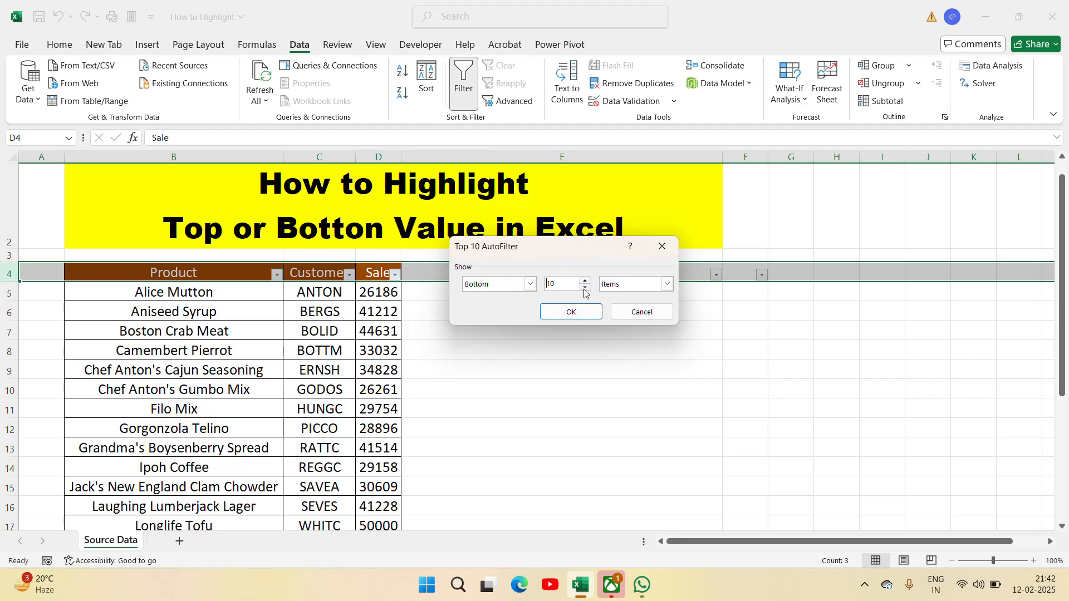
pyautogui.click(584, 288)
pyautogui.click(585, 289)
pyautogui.click(584, 288)
pyautogui.click(585, 288)
pyautogui.click(584, 288)
pyautogui.click(585, 282)
pyautogui.click(584, 283)
pyautogui.click(585, 283)
pyautogui.click(585, 282)
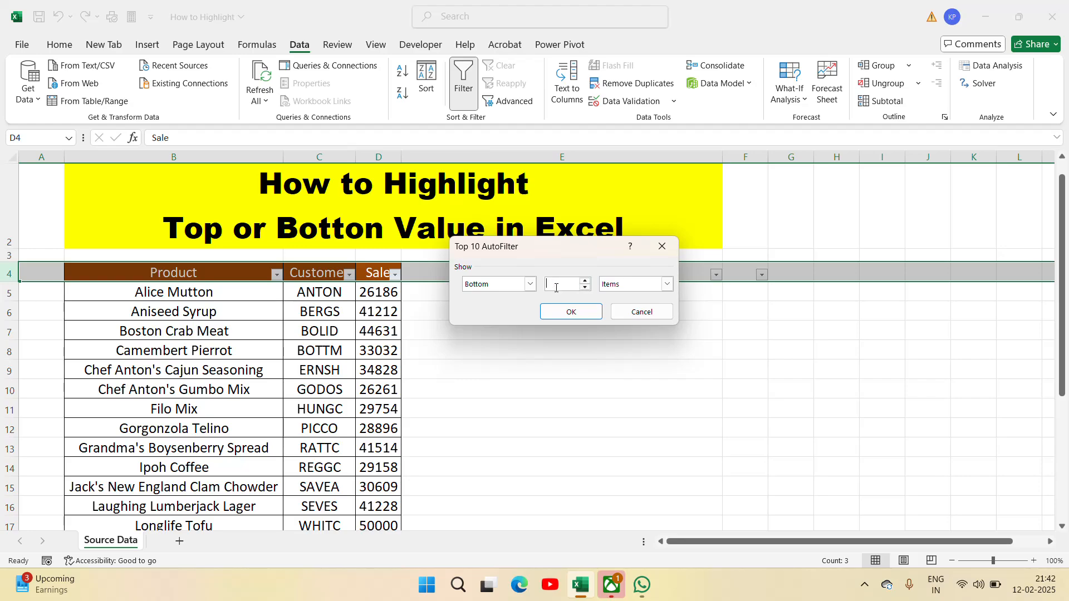
# Step: Set the bottom filter to 5 items and apply it to the Sale column
pyautogui.write('5')
pyautogui.press('Tab')
pyautogui.click(667, 284)
pyautogui.click(667, 284)
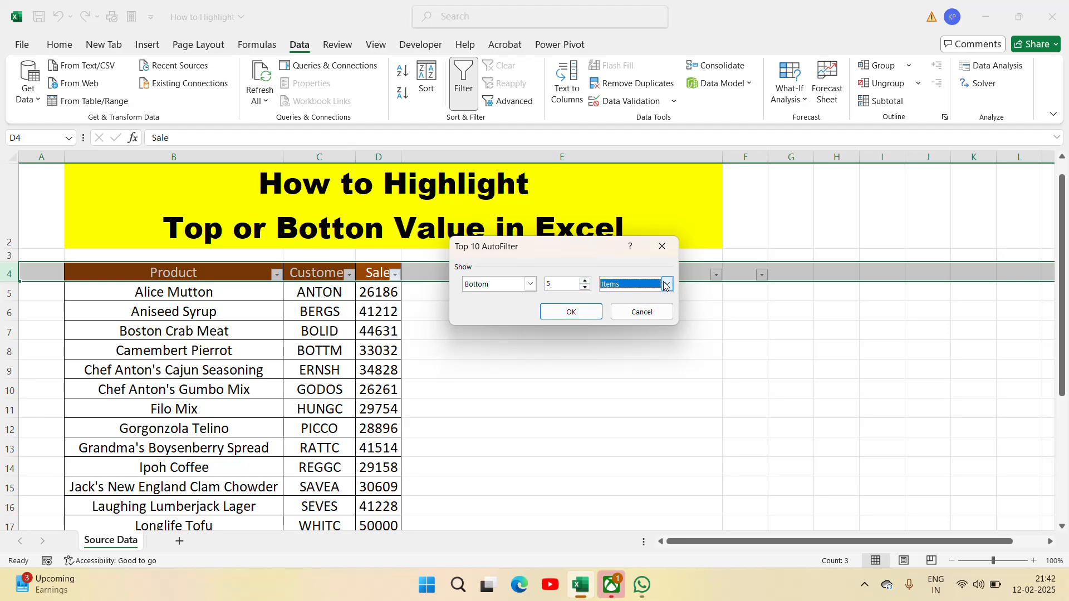
pyautogui.click(666, 285)
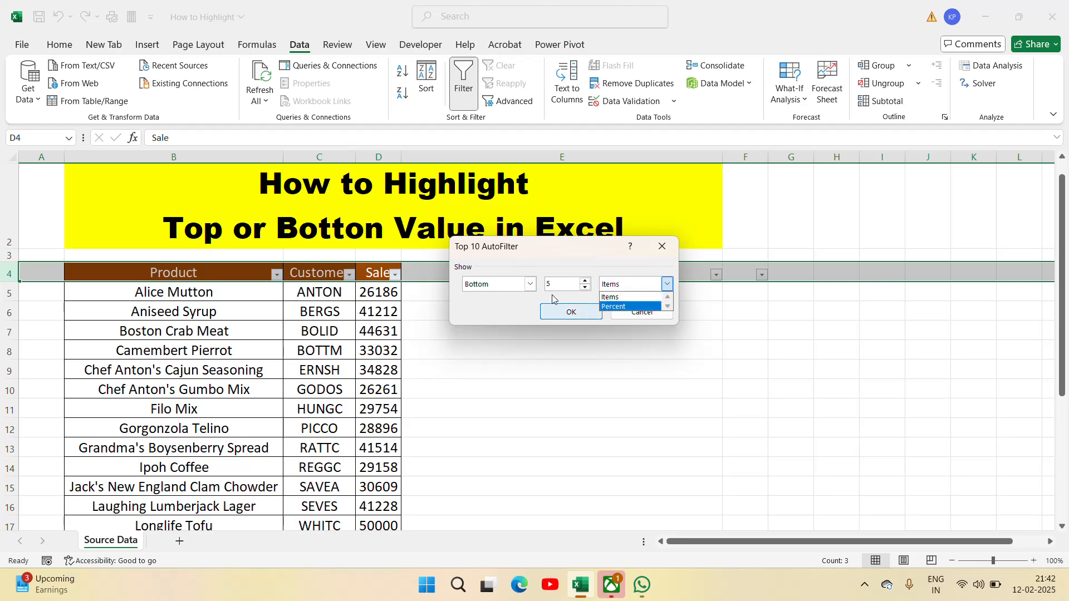
pyautogui.click(573, 311)
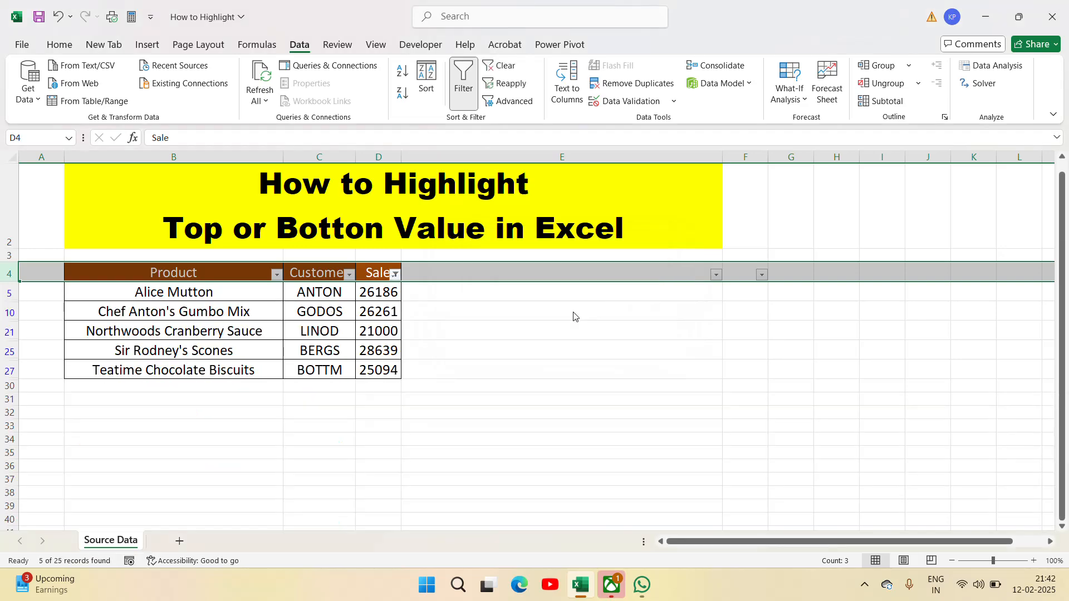
# Step: Fill the filtered data rows below the headers with yellow across the Product, Customer and Sale columns
pyautogui.click(374, 298)
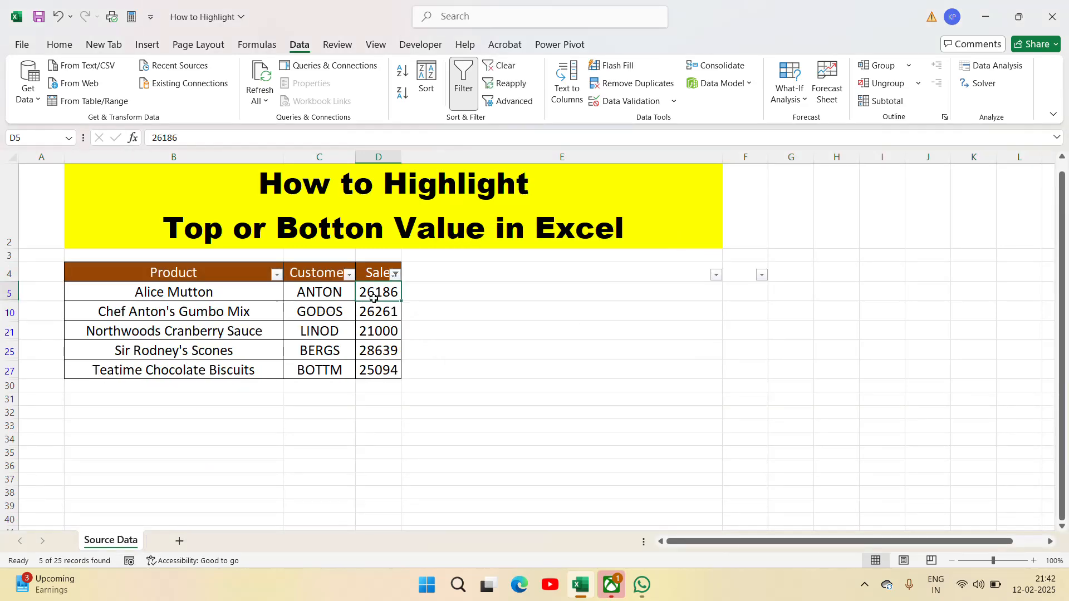
pyautogui.hotkey('ctrl', 'shift', 'Down')
pyautogui.hotkey('ctrl', 'Left')
pyautogui.hotkey('ctrl', 'shift', 'Down')
pyautogui.hotkey('ctrl', 'shift', 'Right')
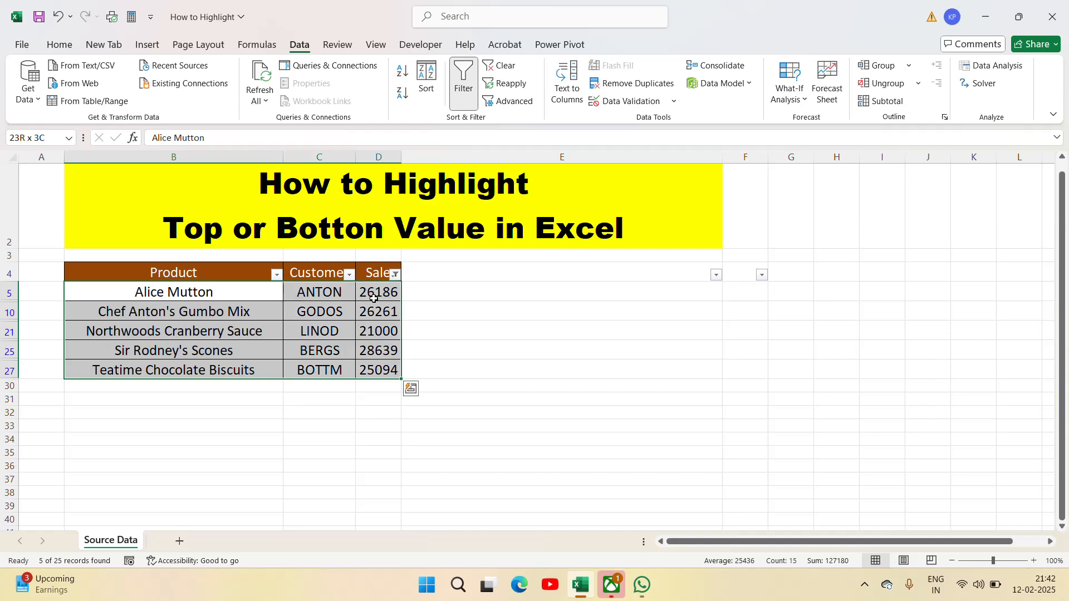
pyautogui.click(60, 44)
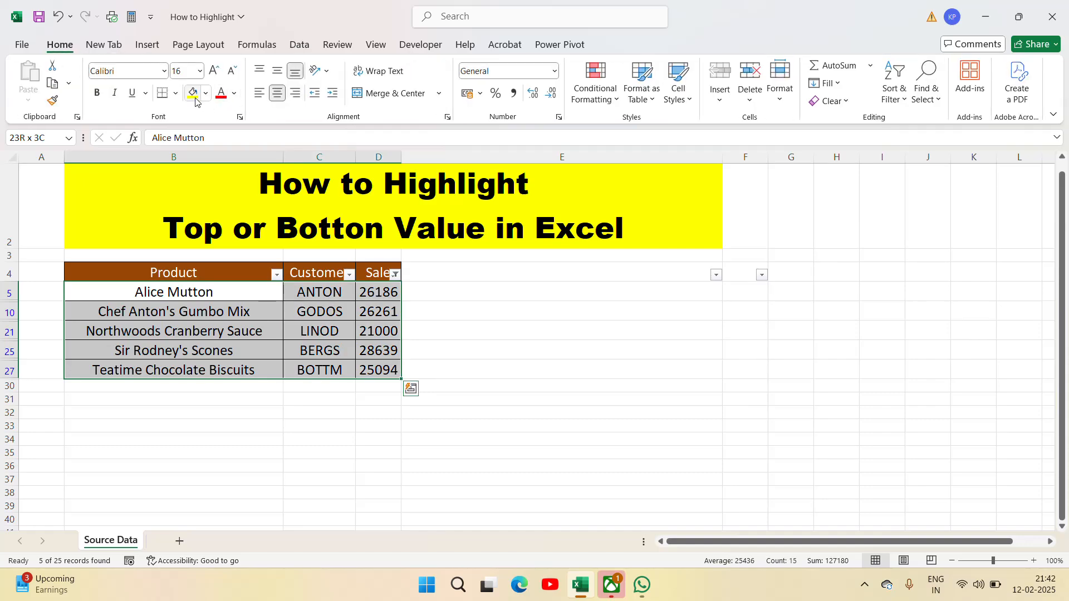
pyautogui.click(192, 93)
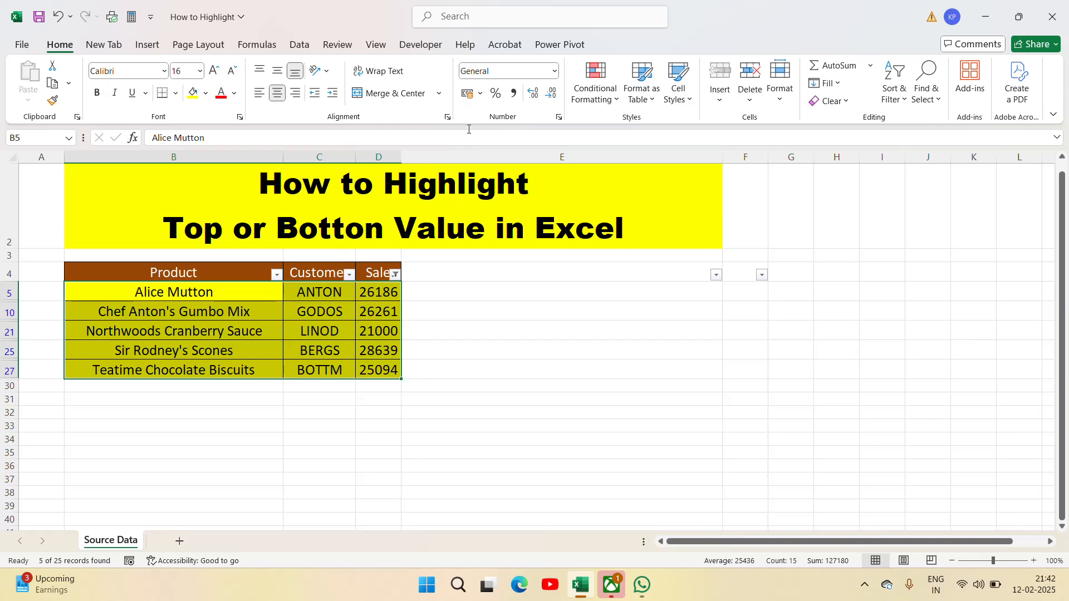
# Step: Remove the bottom 5 filter to show the full table and check its highlighted rows
pyautogui.click(299, 45)
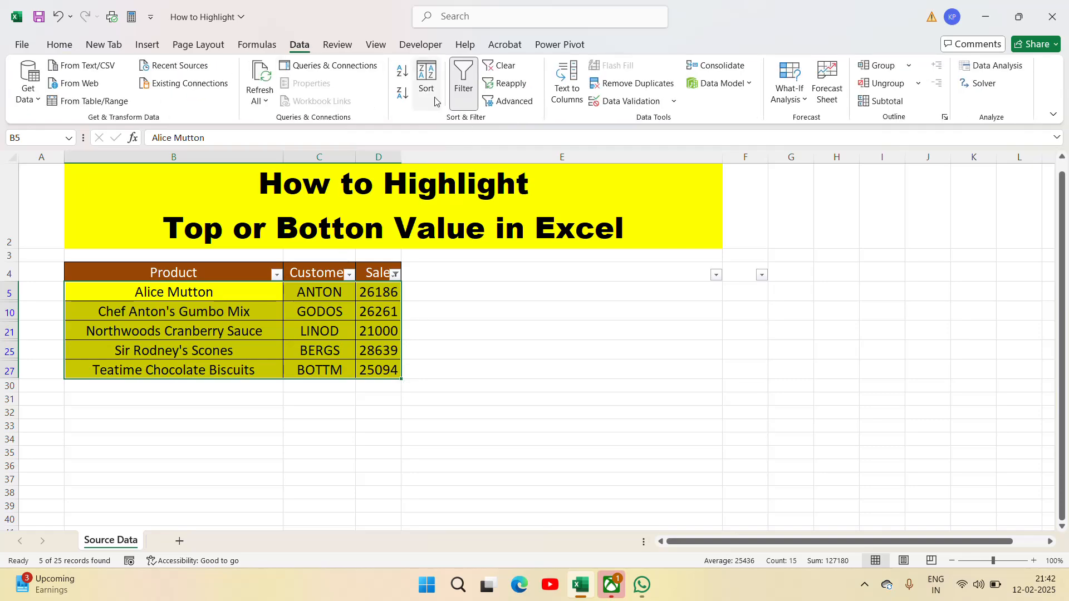
pyautogui.click(463, 84)
pyautogui.click(468, 319)
pyautogui.press('Up')
pyautogui.press('Up')
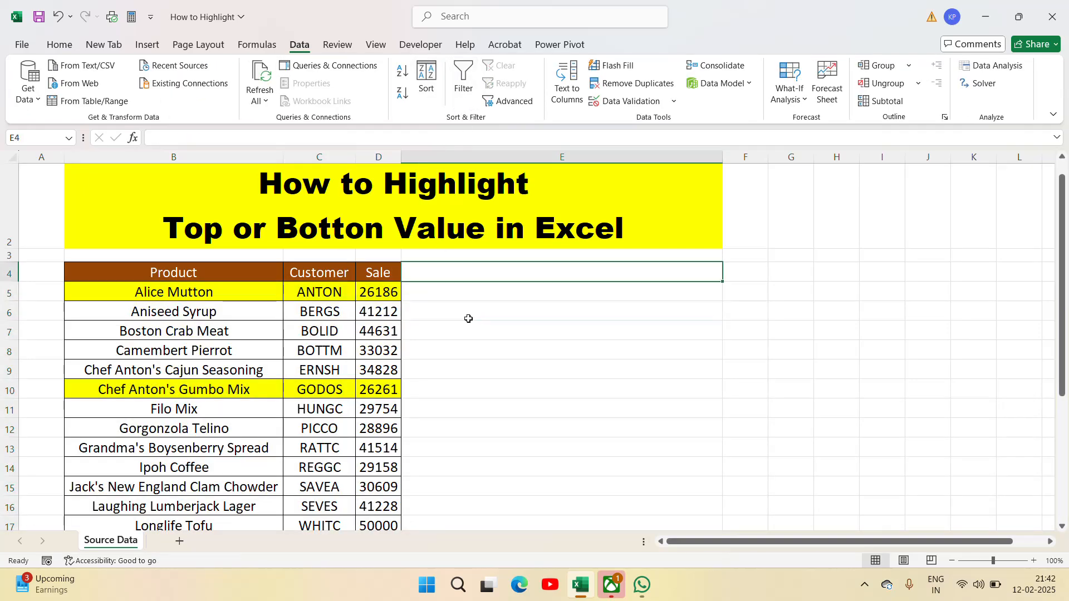
pyautogui.press('Left')
pyautogui.press('Left')
pyautogui.press('Right')
pyautogui.press('Right')
# Step: Examine the ranking choices of a new conditional formatting rule for top or bottom ranked values without creating the rule
pyautogui.click(51, 49)
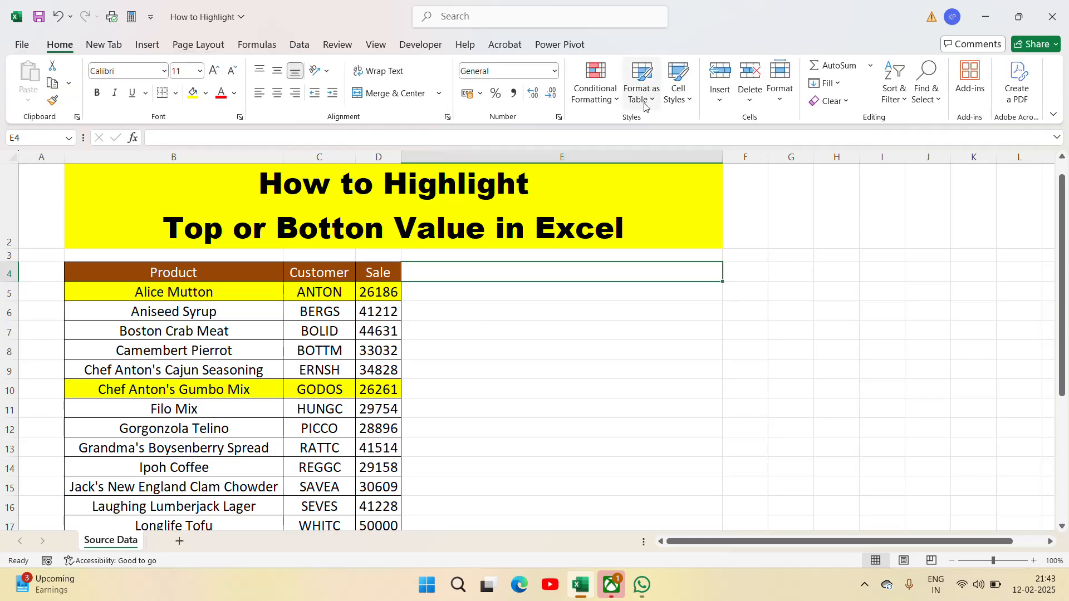
pyautogui.click(612, 99)
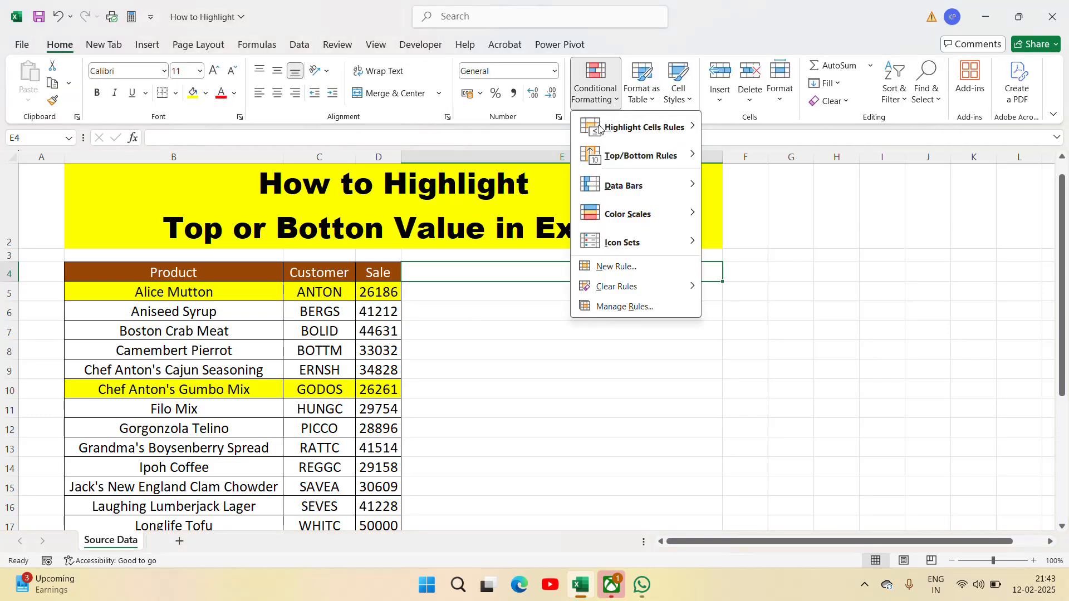
pyautogui.click(624, 267)
pyautogui.click(479, 237)
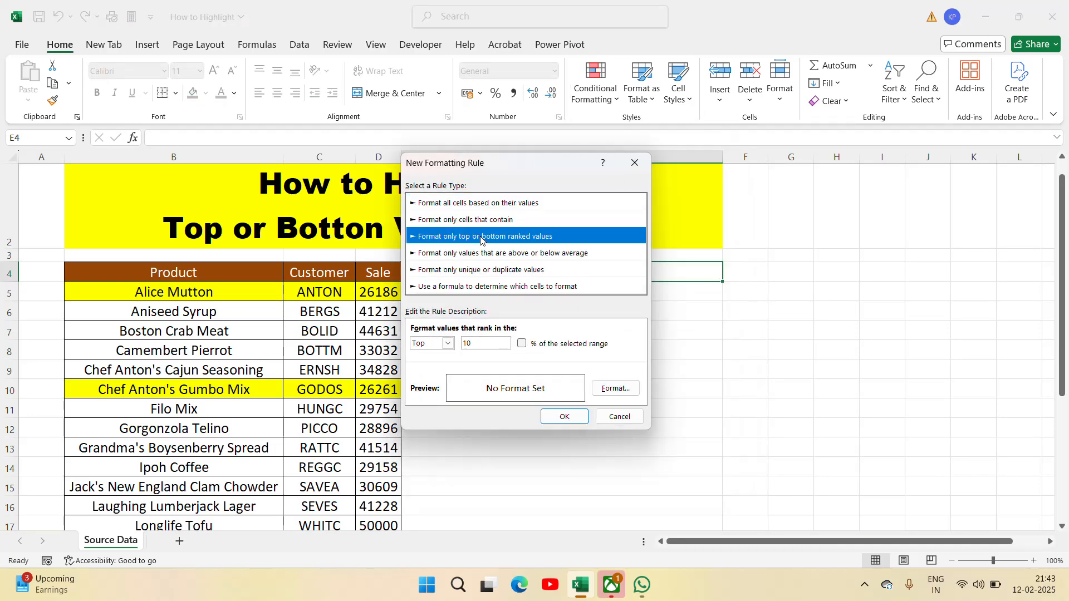
pyautogui.click(448, 344)
pyautogui.press('Escape')
pyautogui.press('Escape')
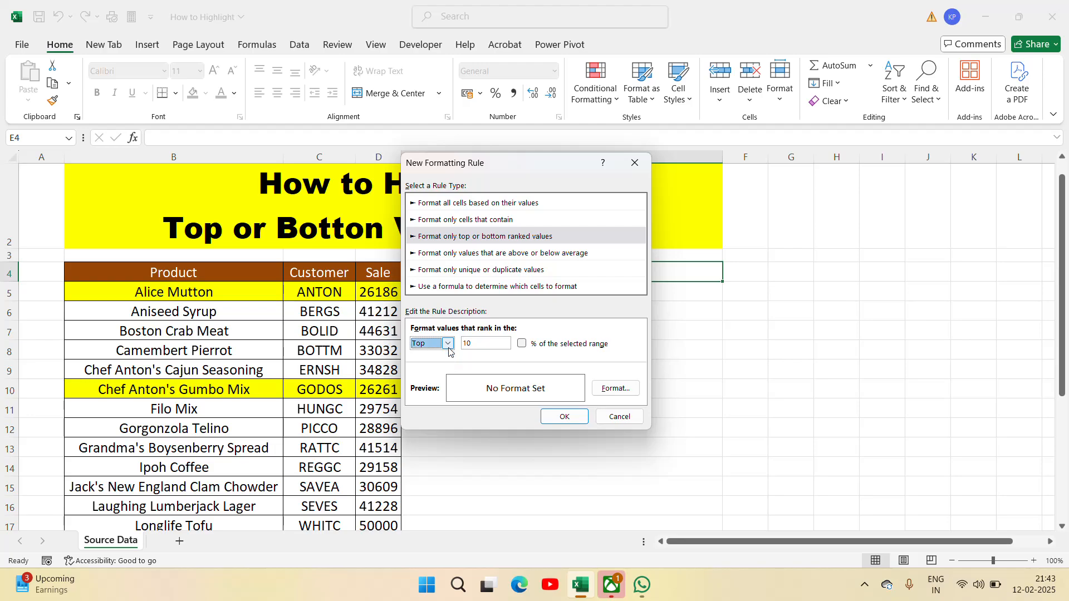
# Step: Review the Sale column's Top 10 filter choices through a temporary filter on header row 4, without applying them
pyautogui.click(314, 276)
pyautogui.hotkey('shift', 'space')
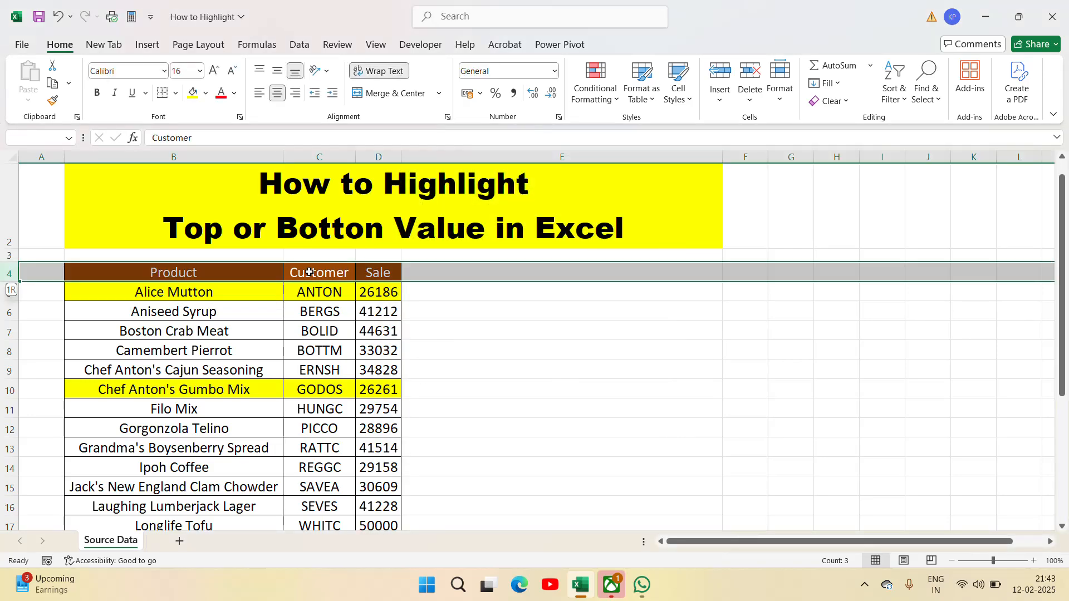
pyautogui.click(299, 45)
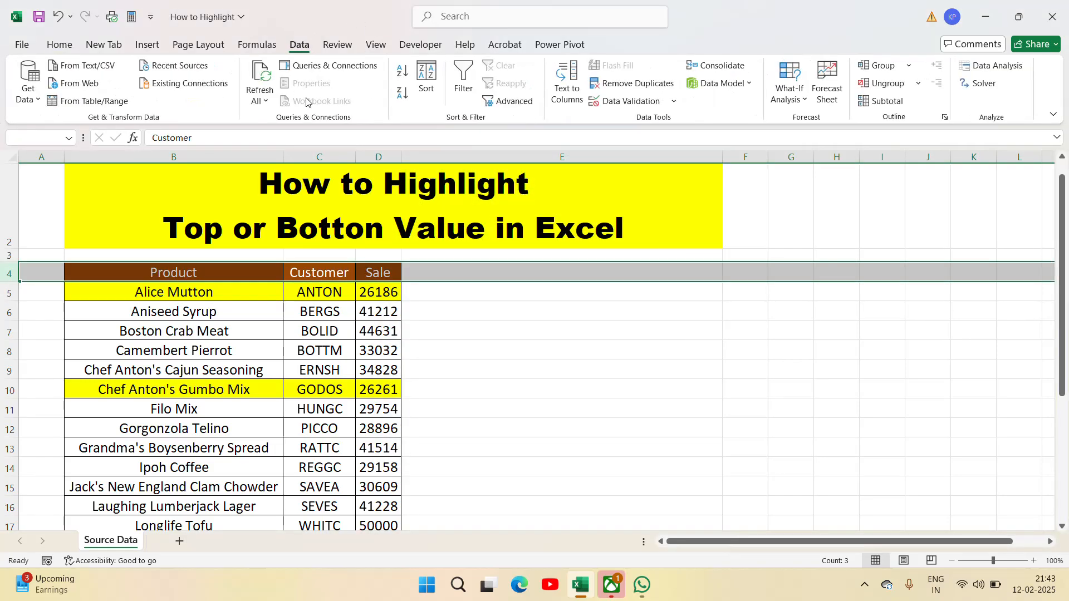
pyautogui.click(461, 89)
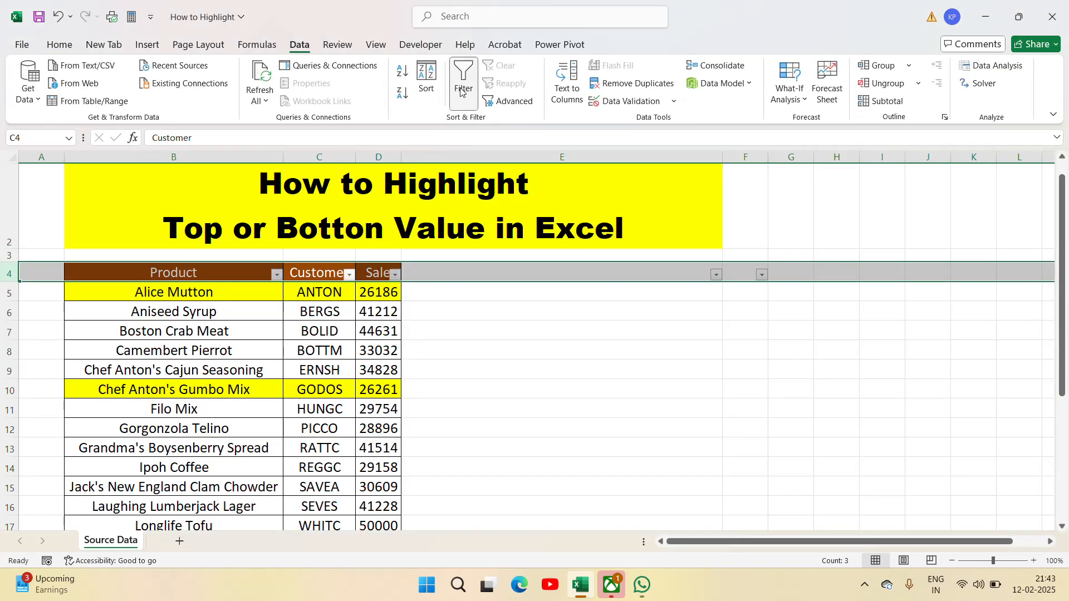
pyautogui.click(394, 274)
pyautogui.moveTo(334, 378)
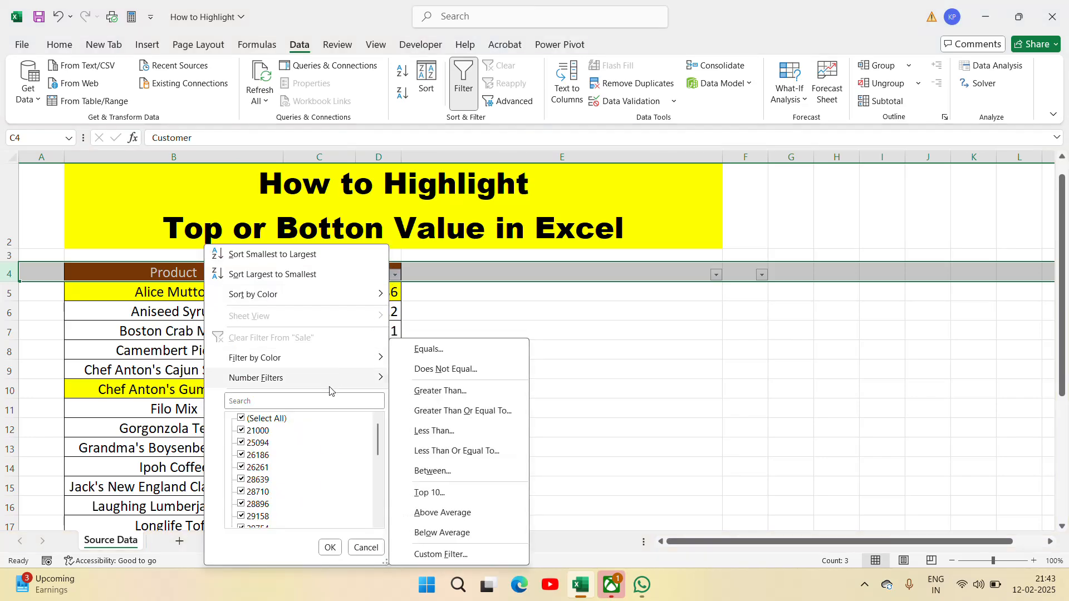
pyautogui.click(434, 500)
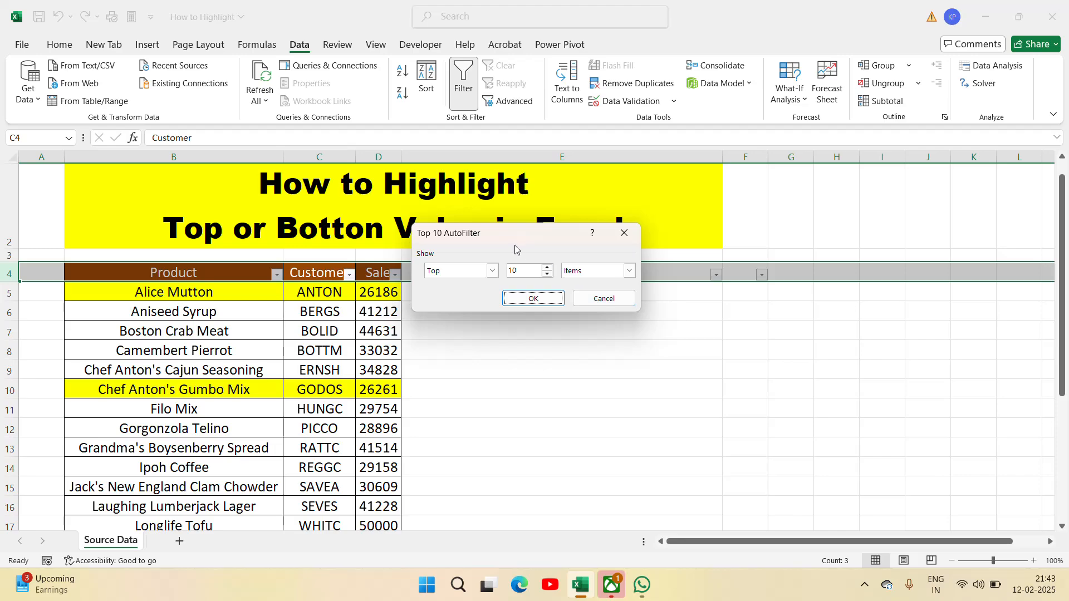
pyautogui.click(492, 271)
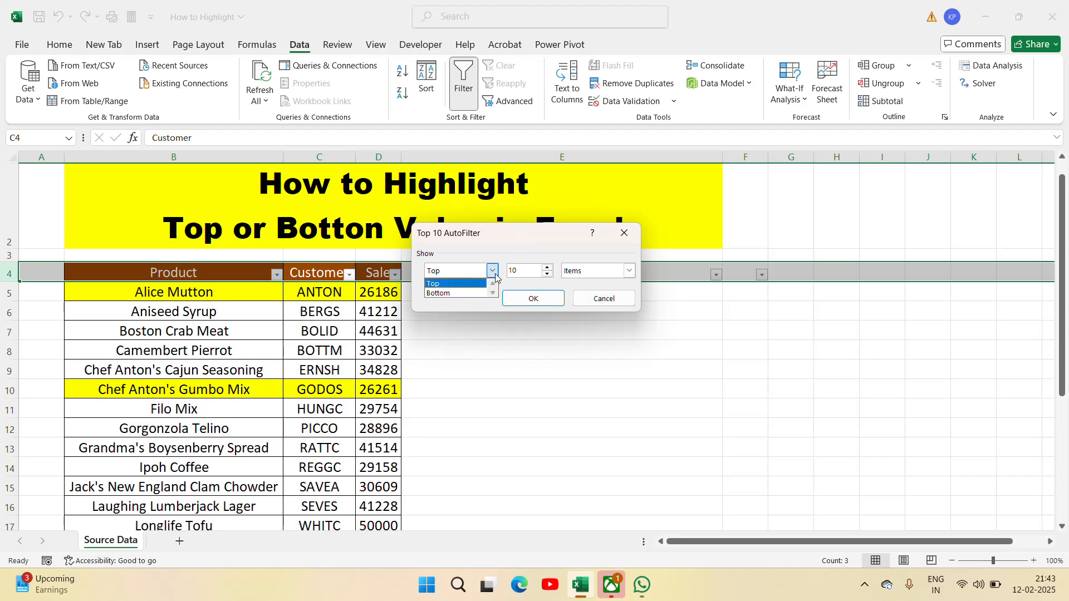
pyautogui.press('Escape')
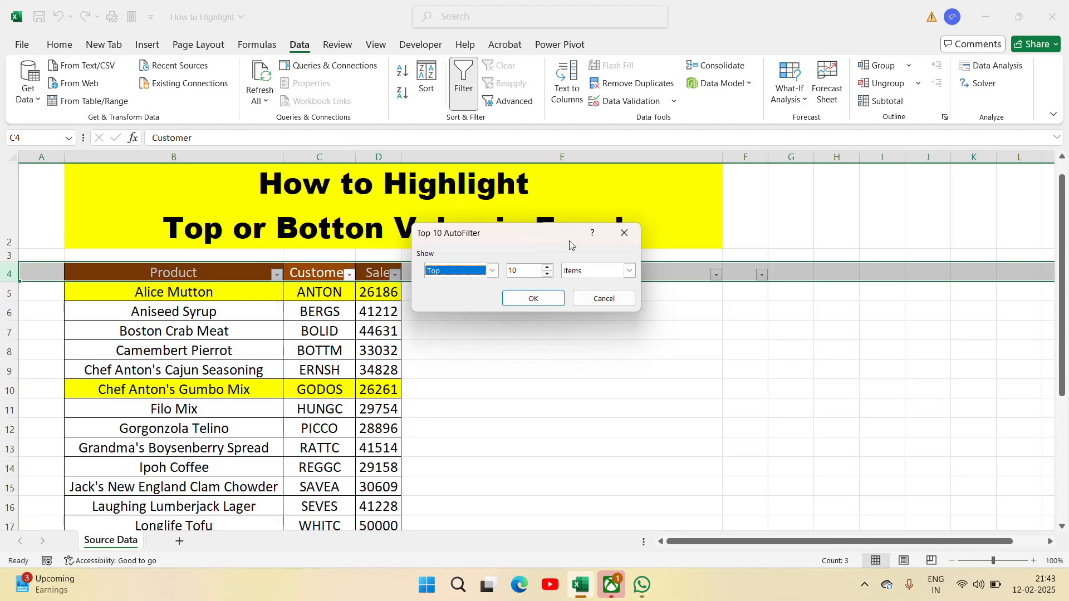
pyautogui.press('Escape')
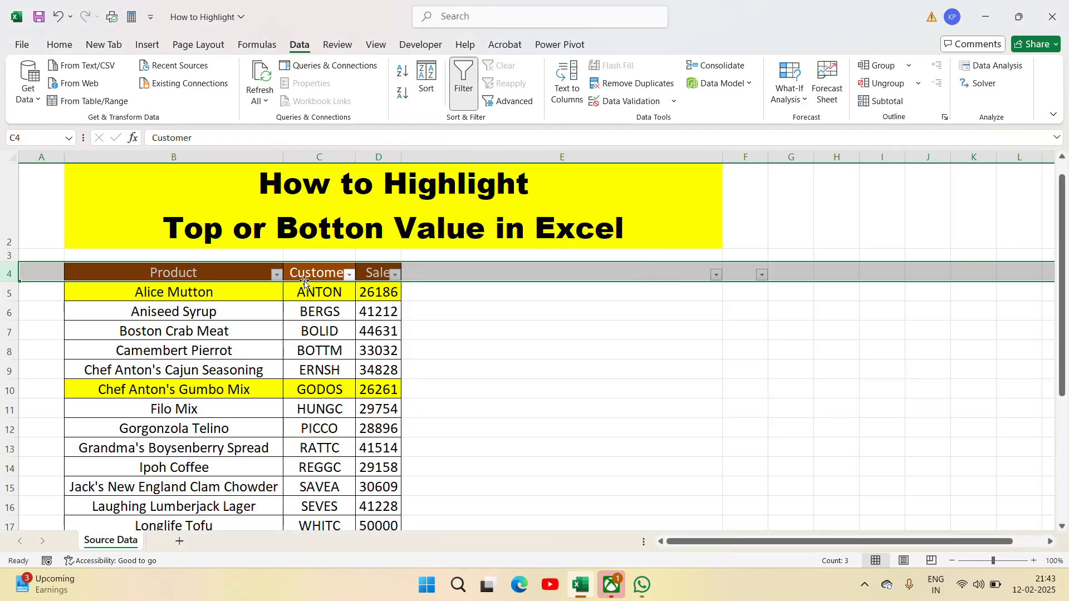
pyautogui.click(463, 84)
pyautogui.click(533, 376)
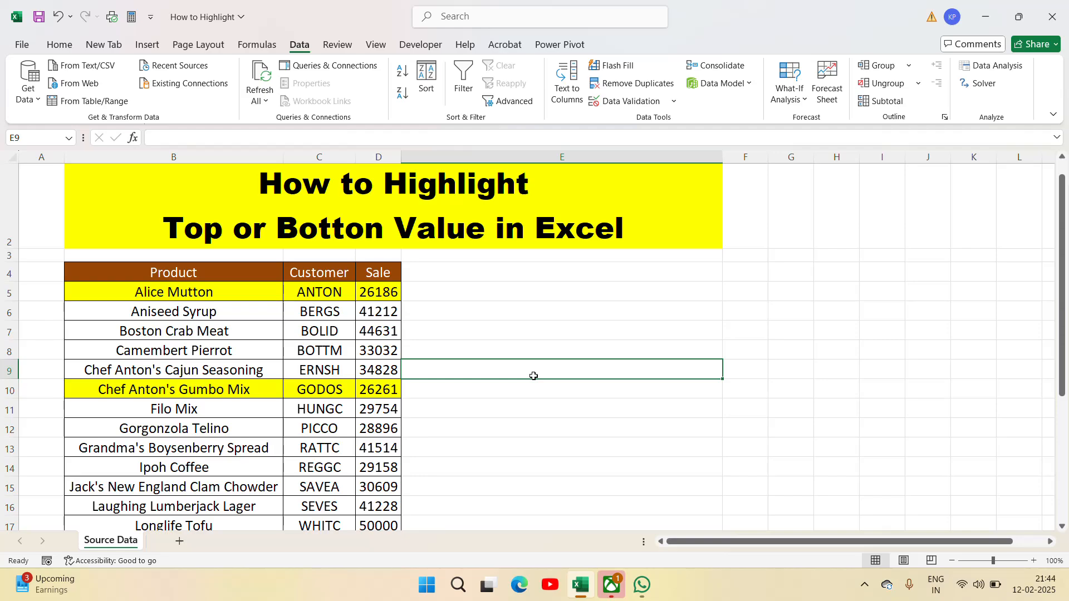
pyautogui.click(866, 585)
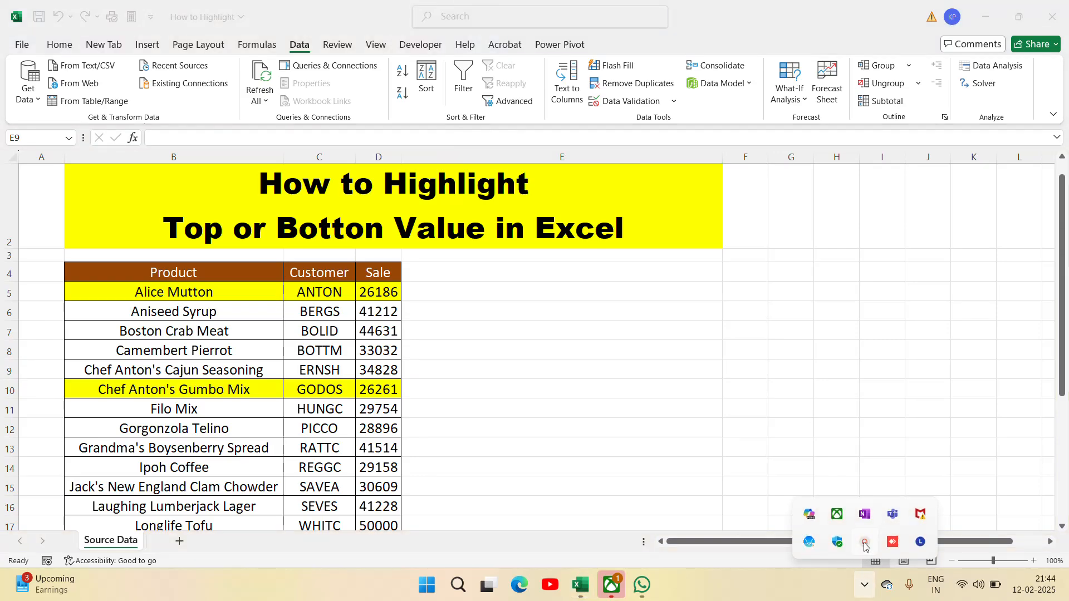
pyautogui.click(865, 543)
pyautogui.click(893, 494)
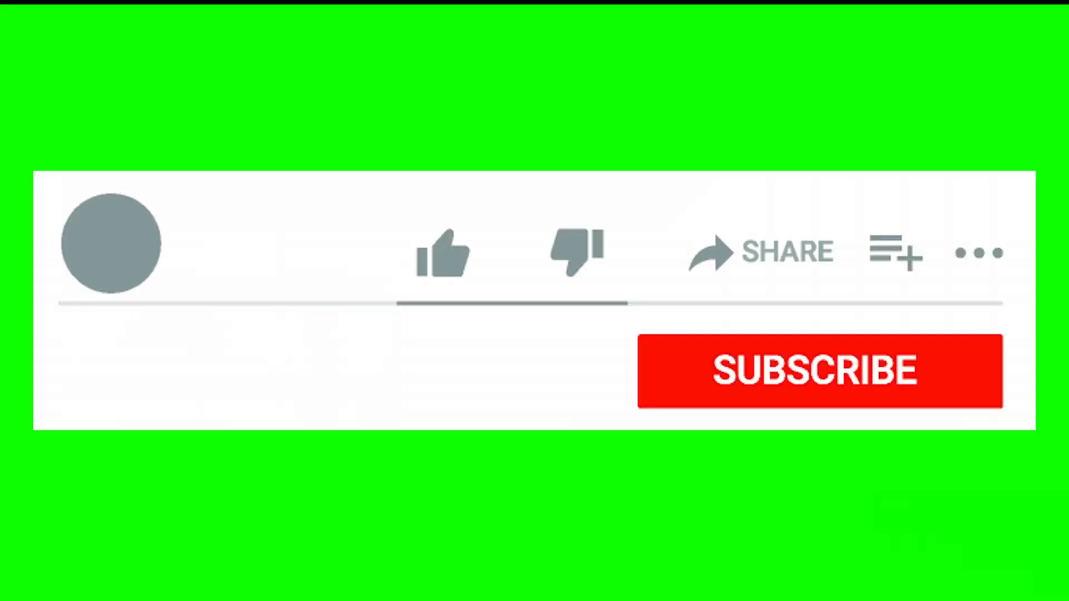